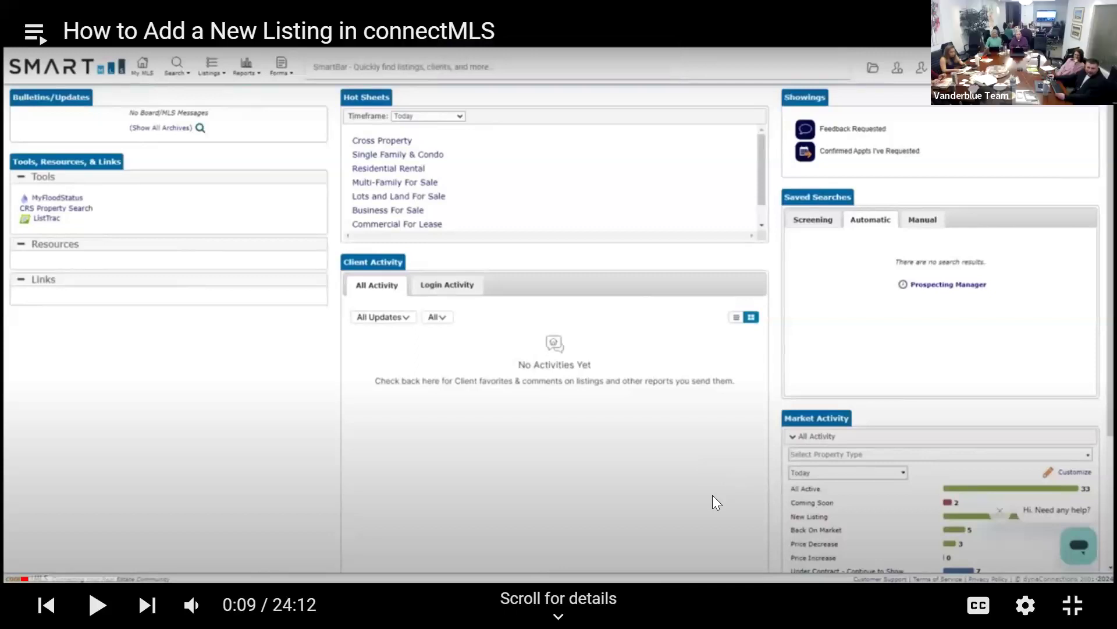
Rewind the tutorial video to its beginning, then pause and replay it while following along.
left_click_drag(23, 579, 9, 584)
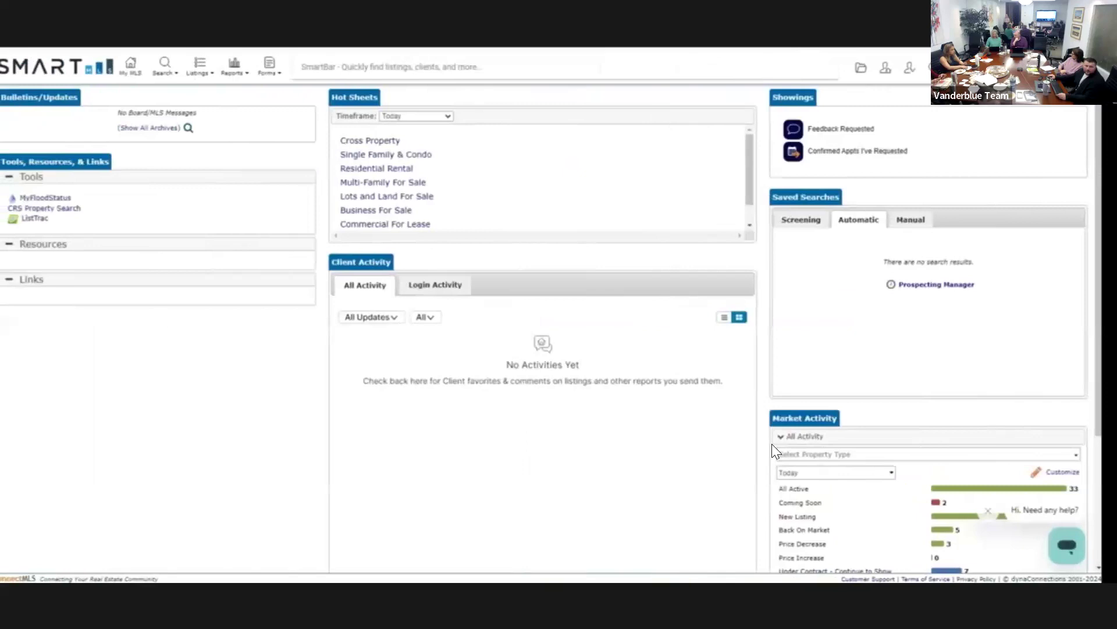
left_click(758, 355)
left_click(767, 358)
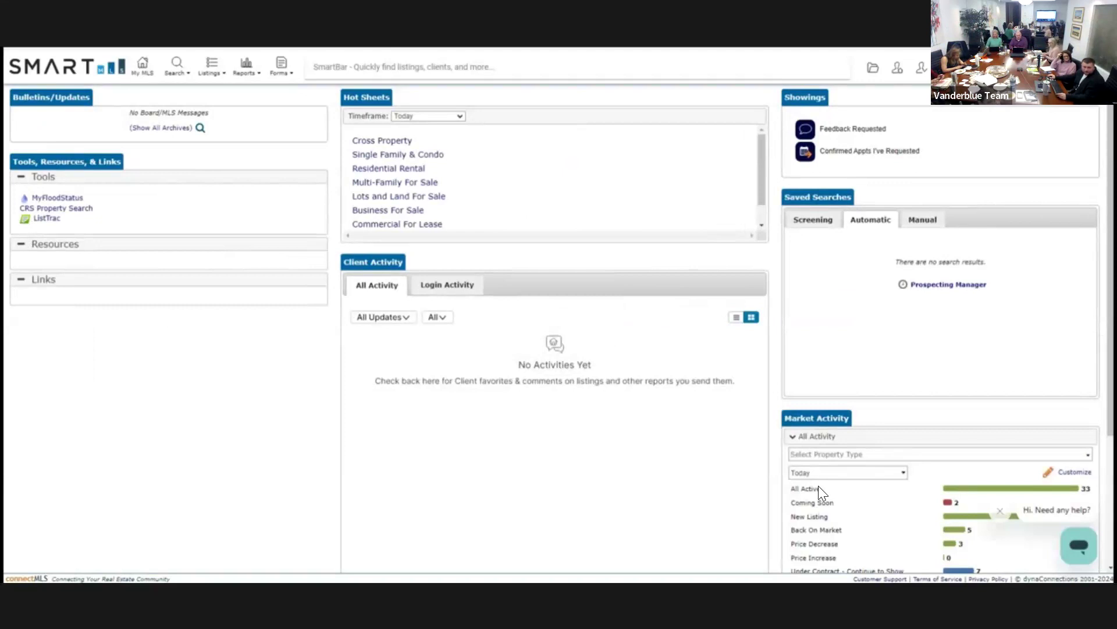
mouse_move(1089, 219)
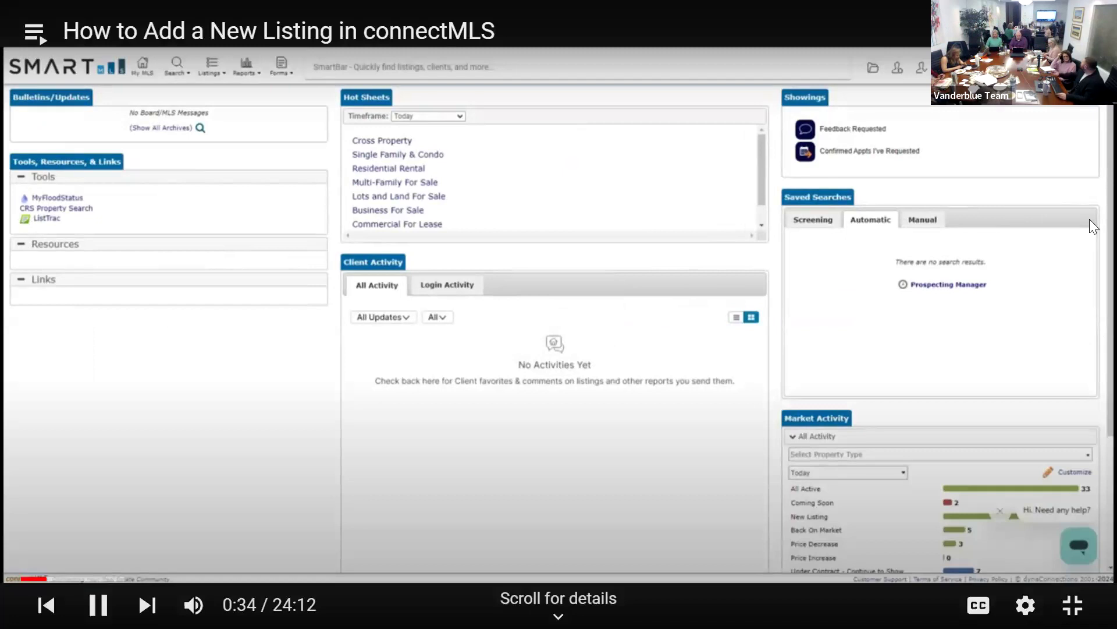
left_click(1063, 201)
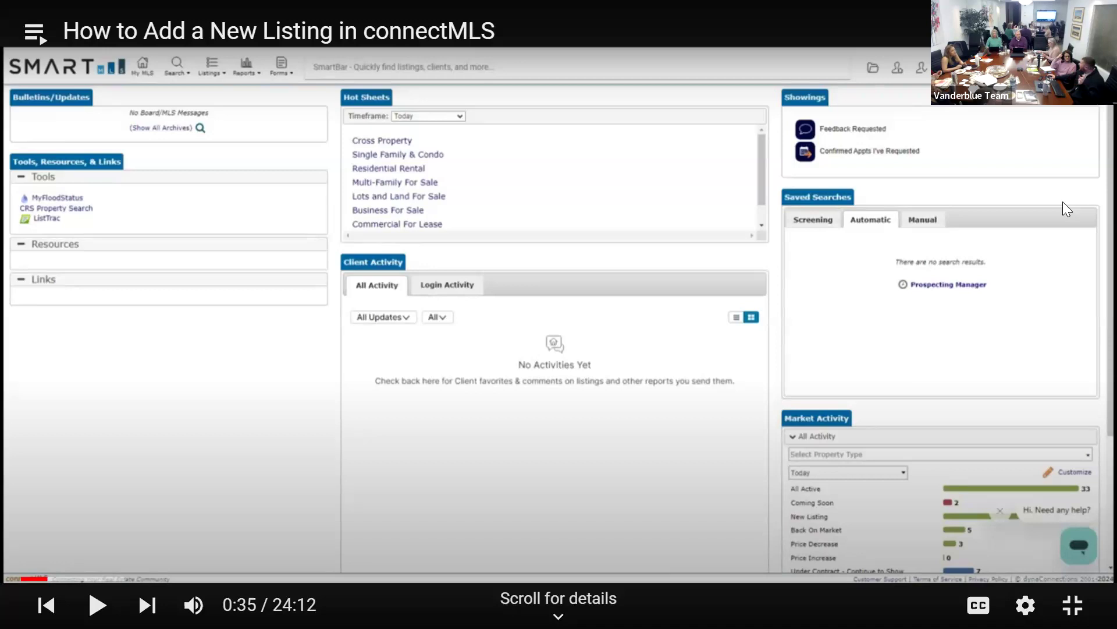
key("k")
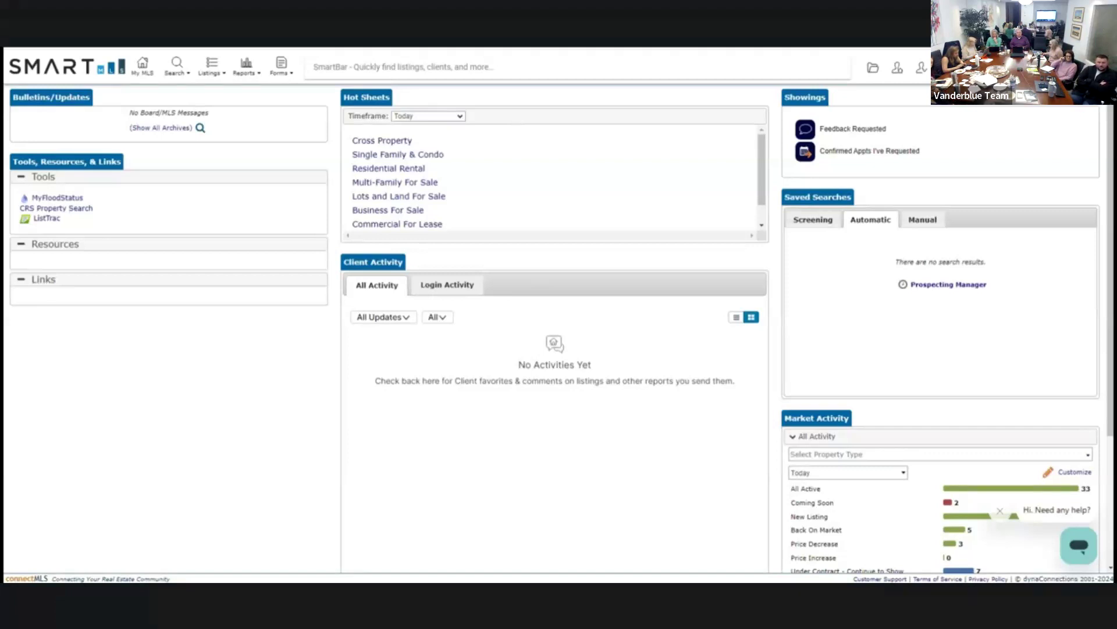
key("ctrl+Left")
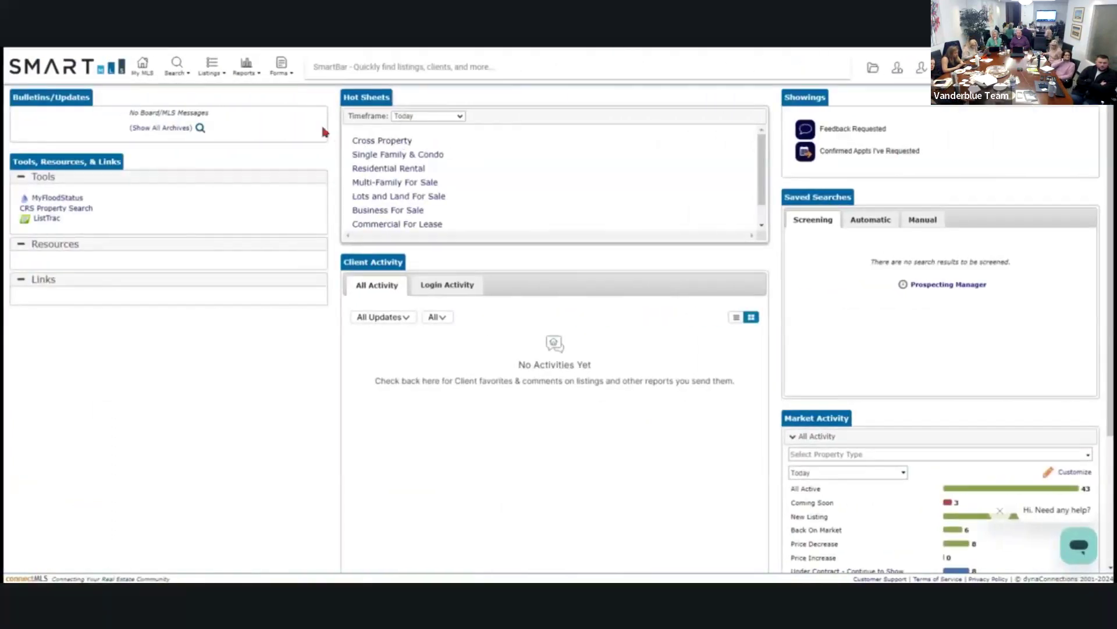
Choose Add New Listing from the Listings menu, then pause the tutorial video.
left_click(210, 74)
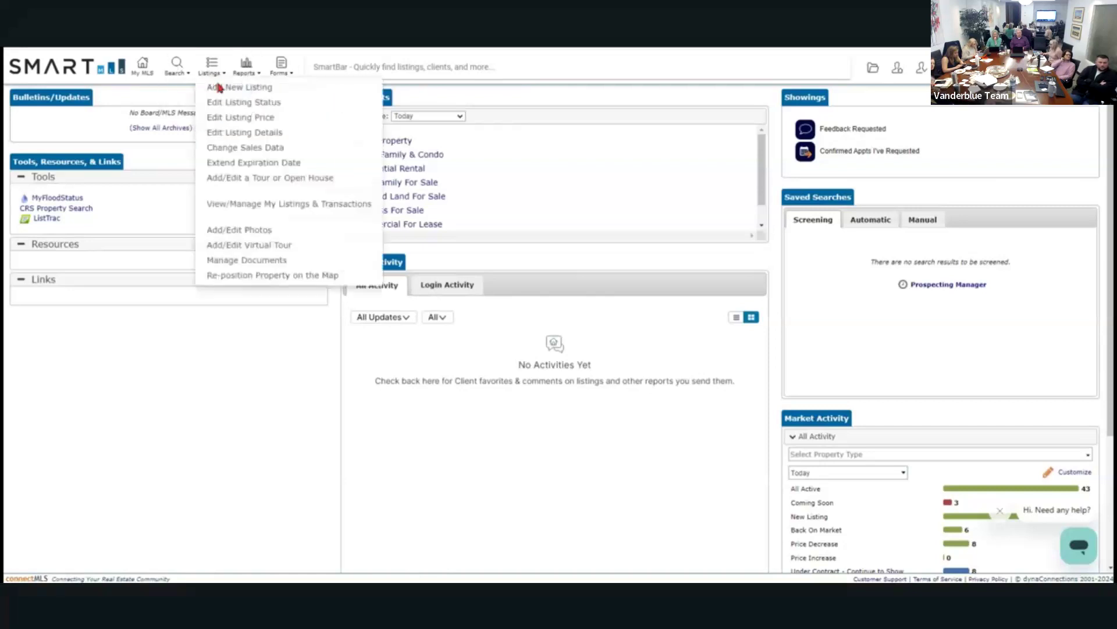
left_click(225, 90)
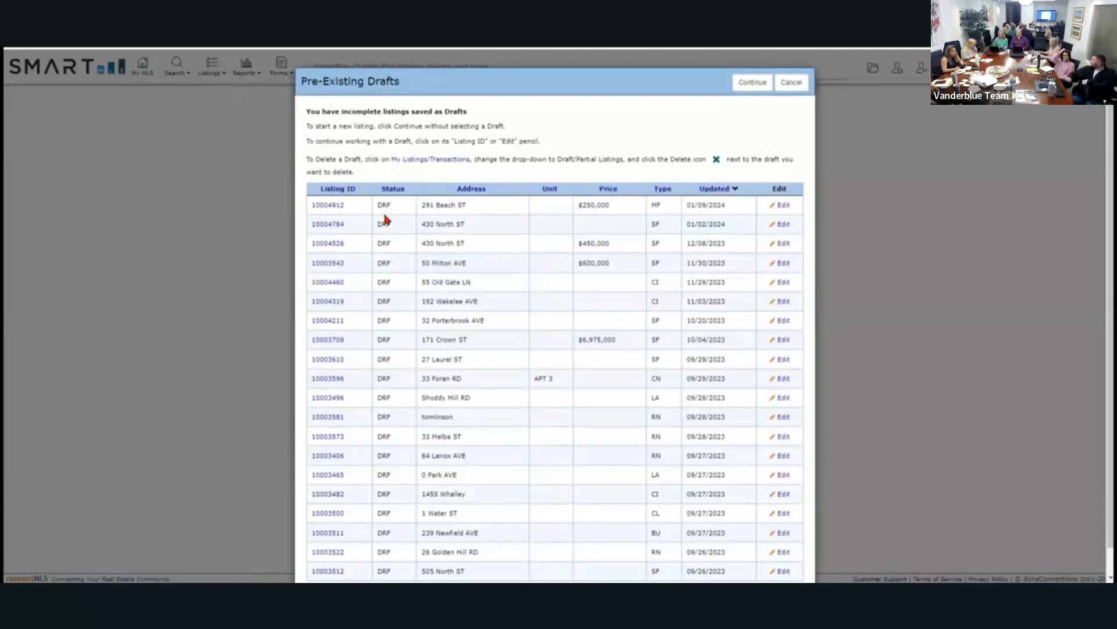
mouse_move(819, 143)
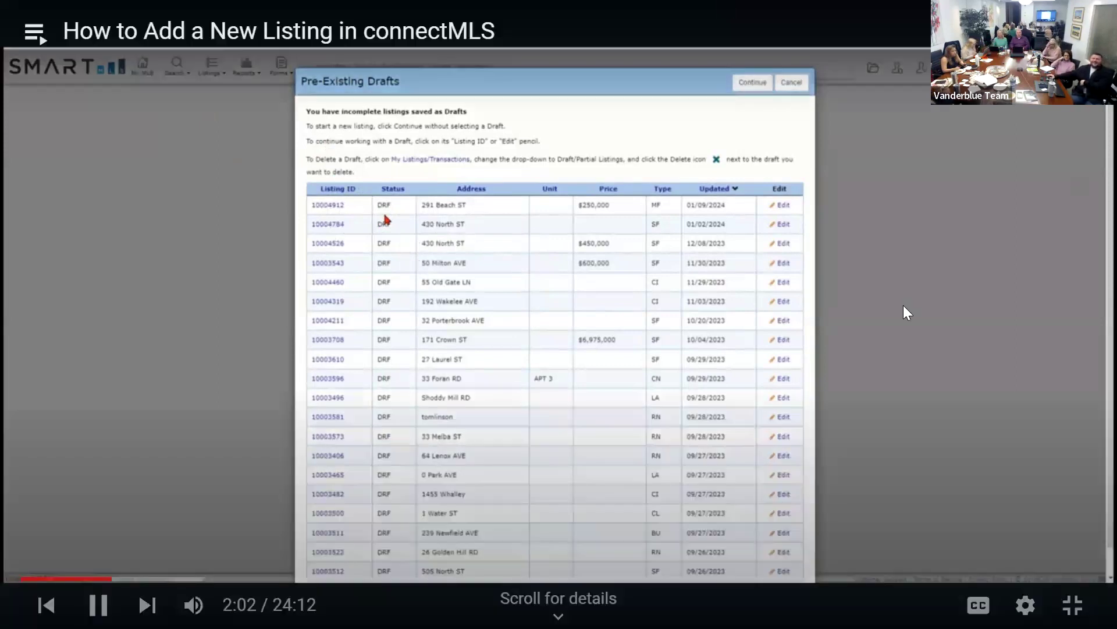
key("space")
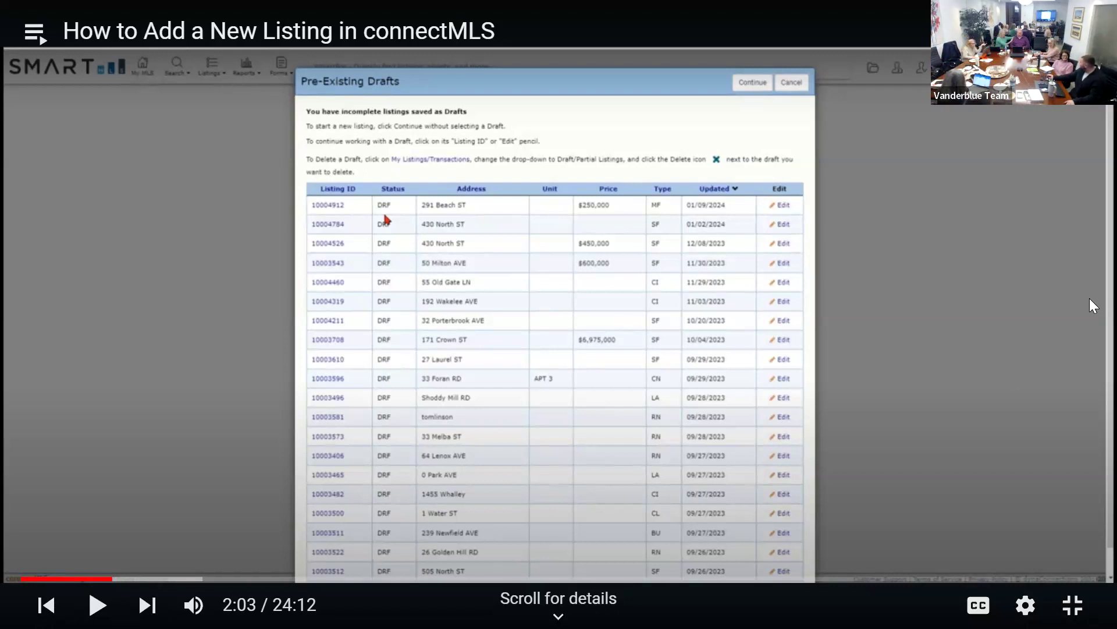
Pause and resume the tutorial video repeatedly while the Pre-Existing Drafts dialog lists DRF drafts.
left_click(1088, 299)
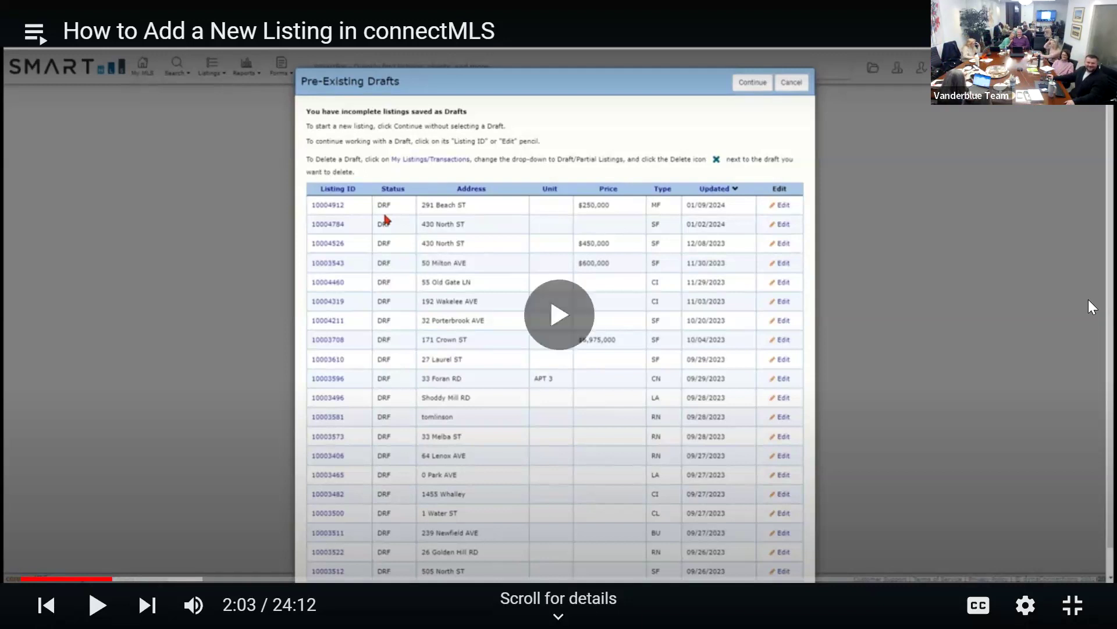
left_click(1089, 300)
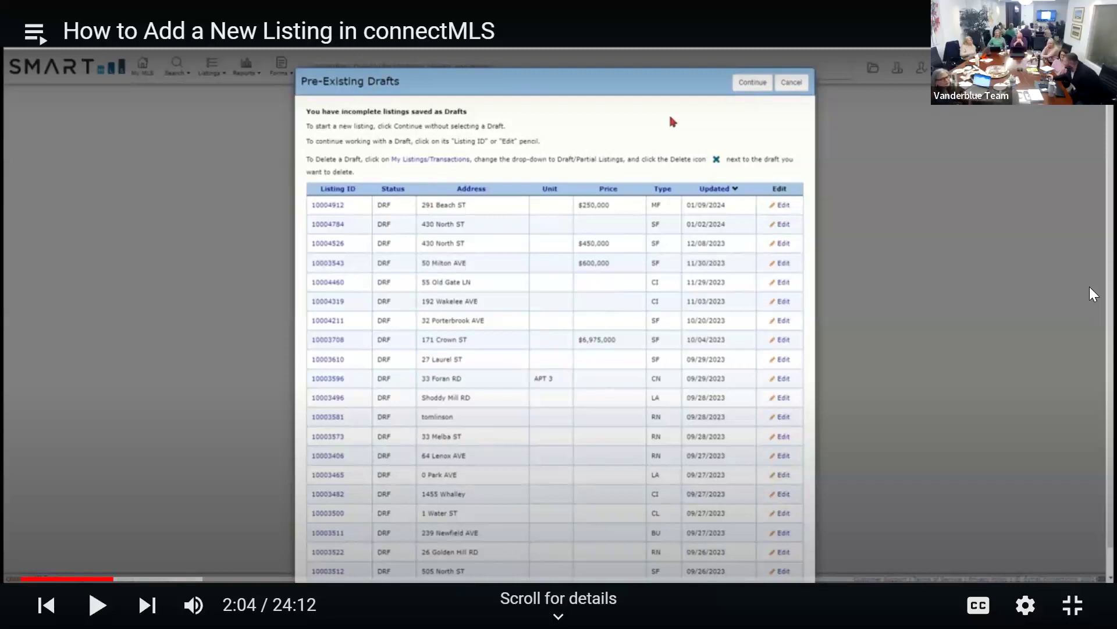
left_click(1093, 278)
left_click(1089, 272)
left_click(1089, 271)
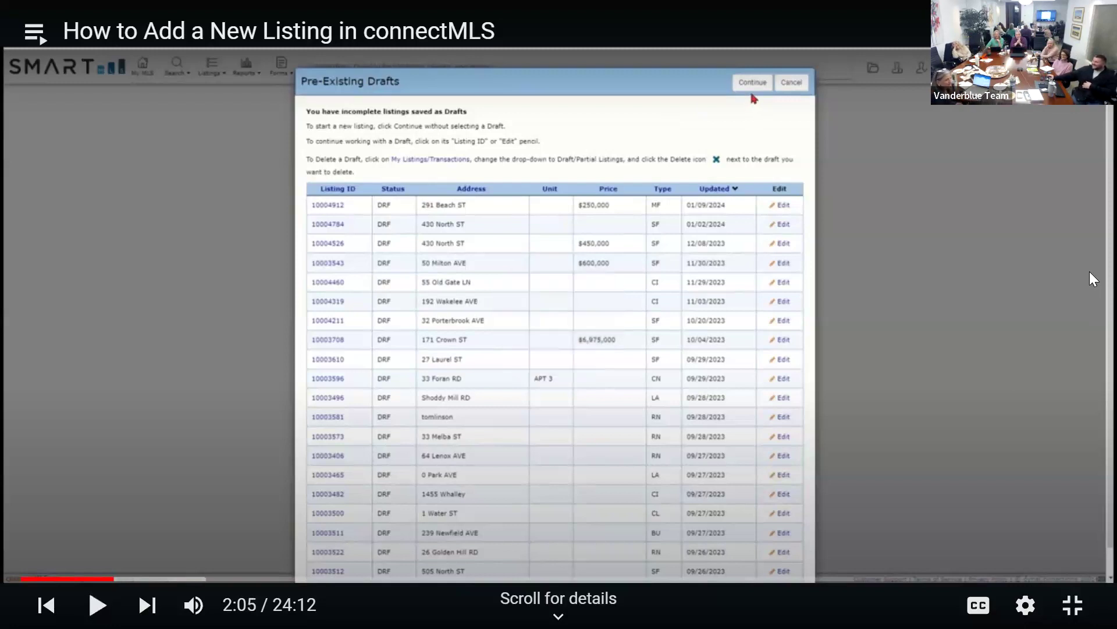
left_click(1089, 271)
left_click(1090, 272)
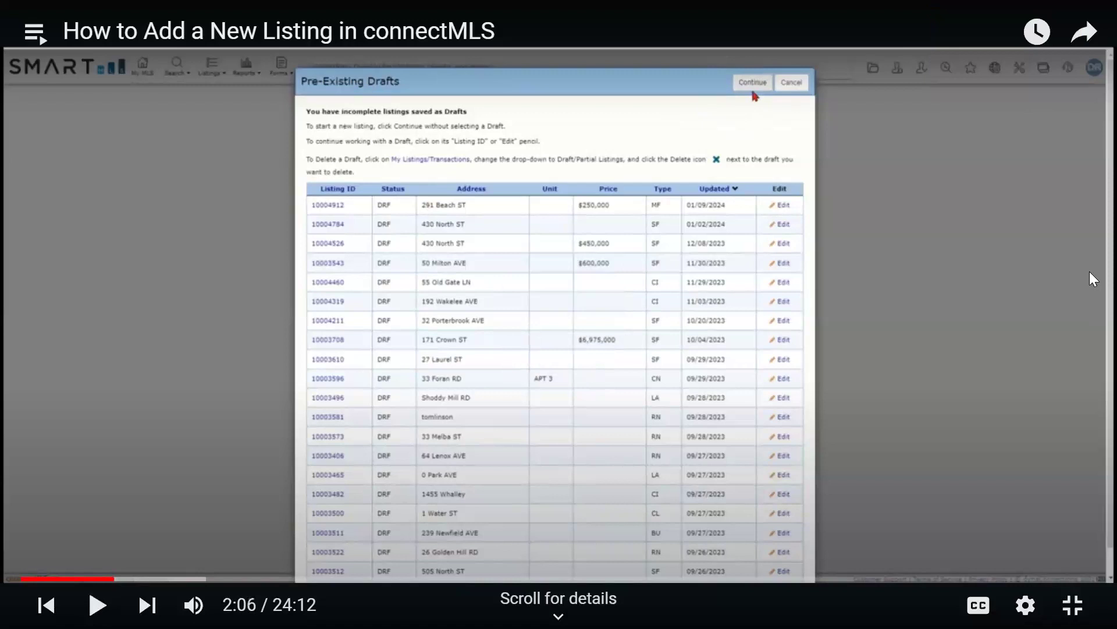
left_click(1090, 271)
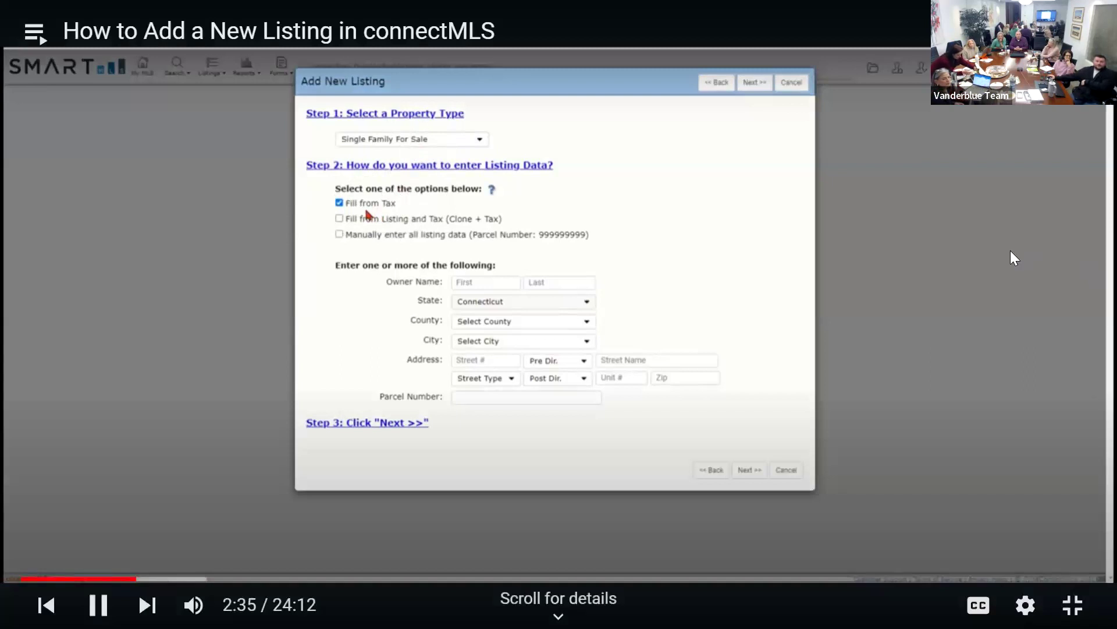
left_click(1011, 251)
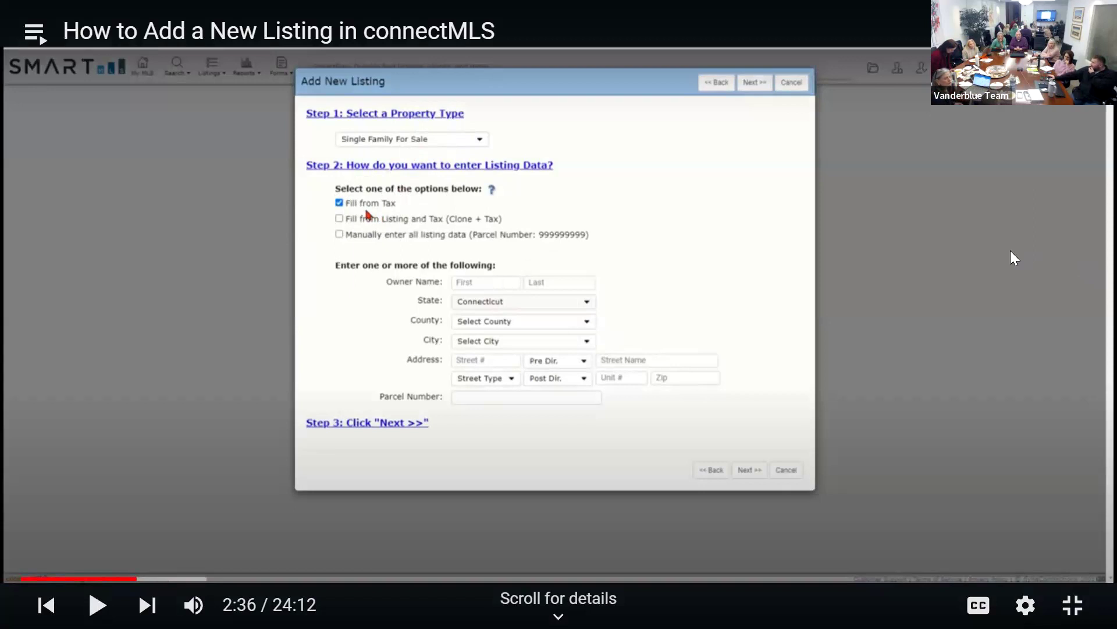
left_click(1011, 250)
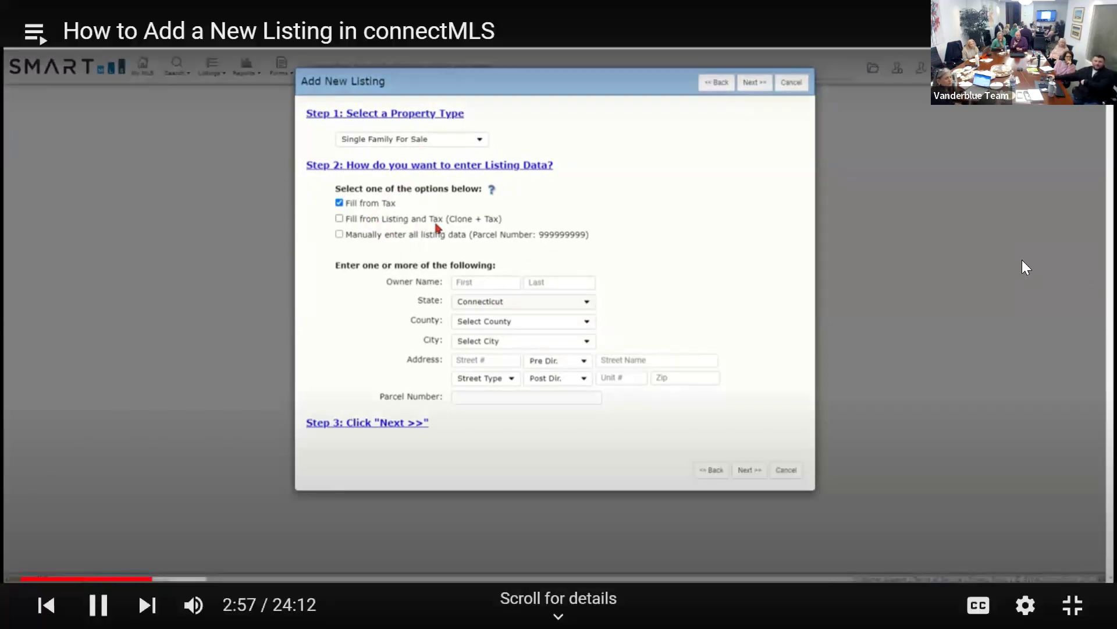
Pause and resume the tutorial video while the form shows Fill from Tax and State Connecticut.
left_click(1022, 261)
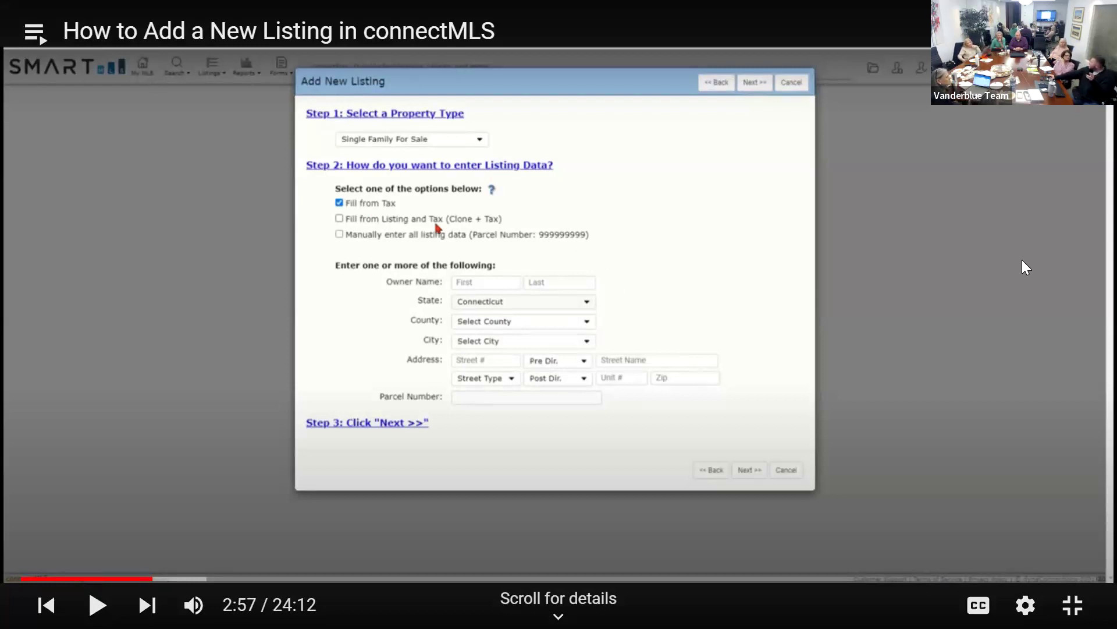
left_click(1025, 319)
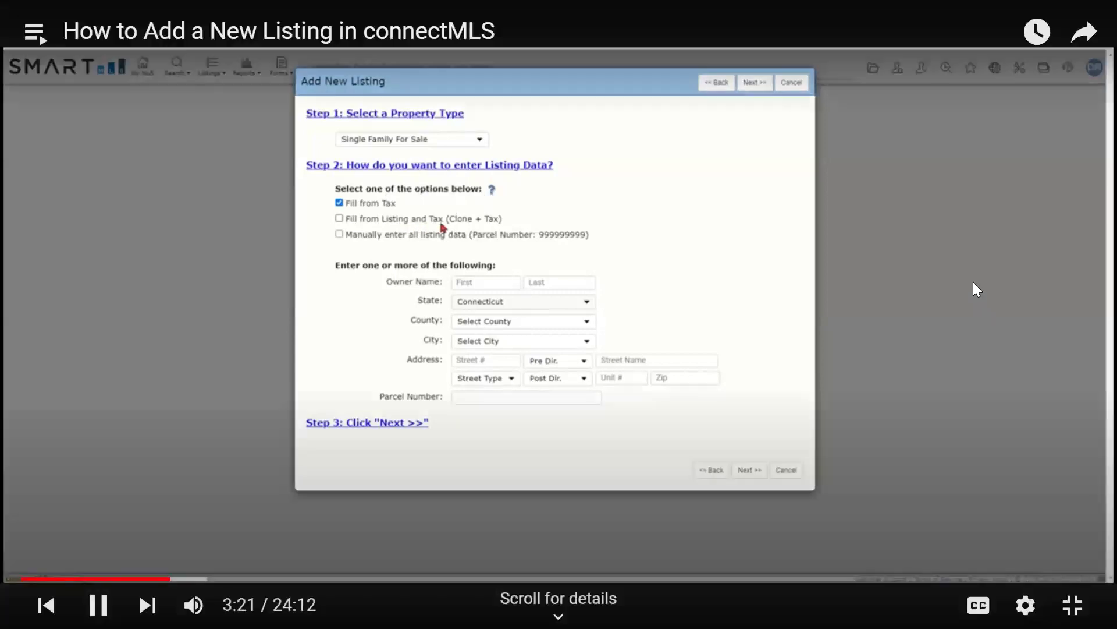
left_click(977, 290)
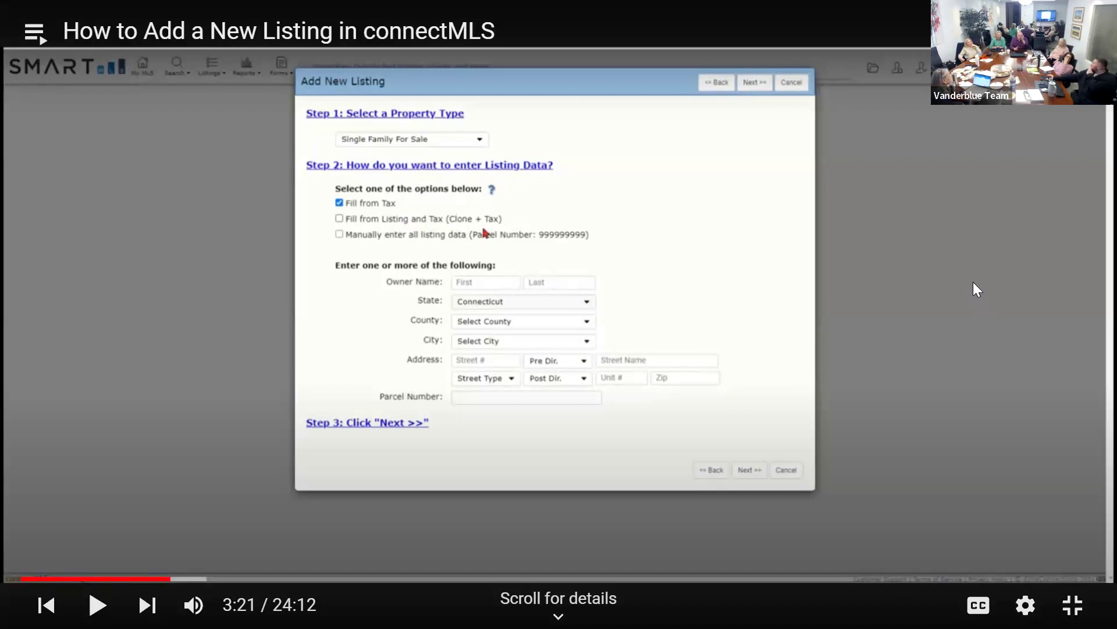
left_click(973, 283)
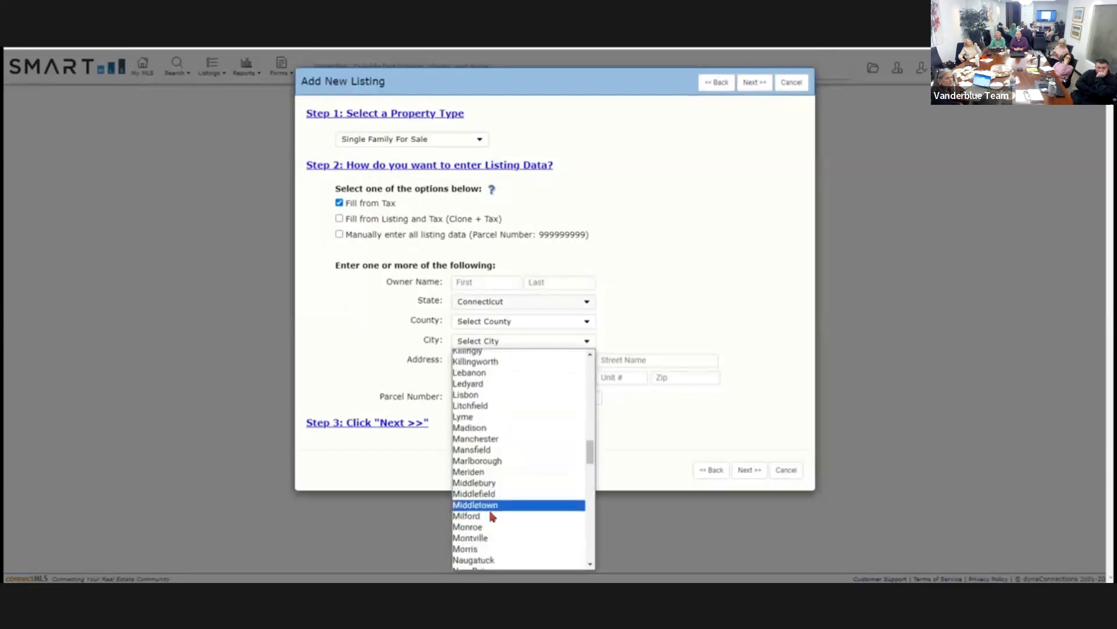
left_click(489, 516)
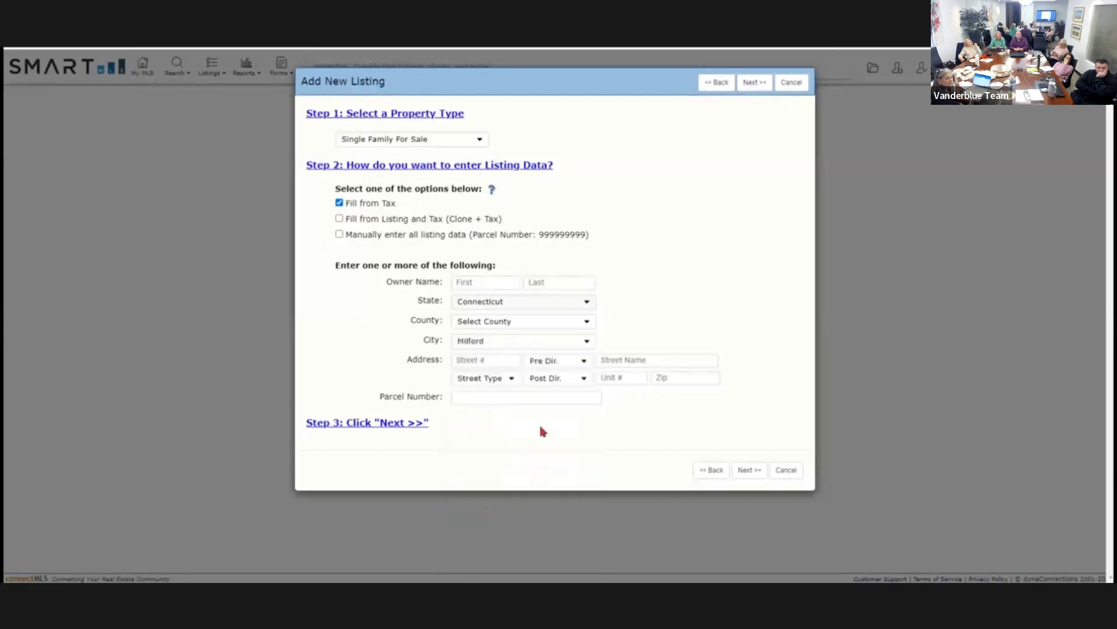
left_click(481, 358)
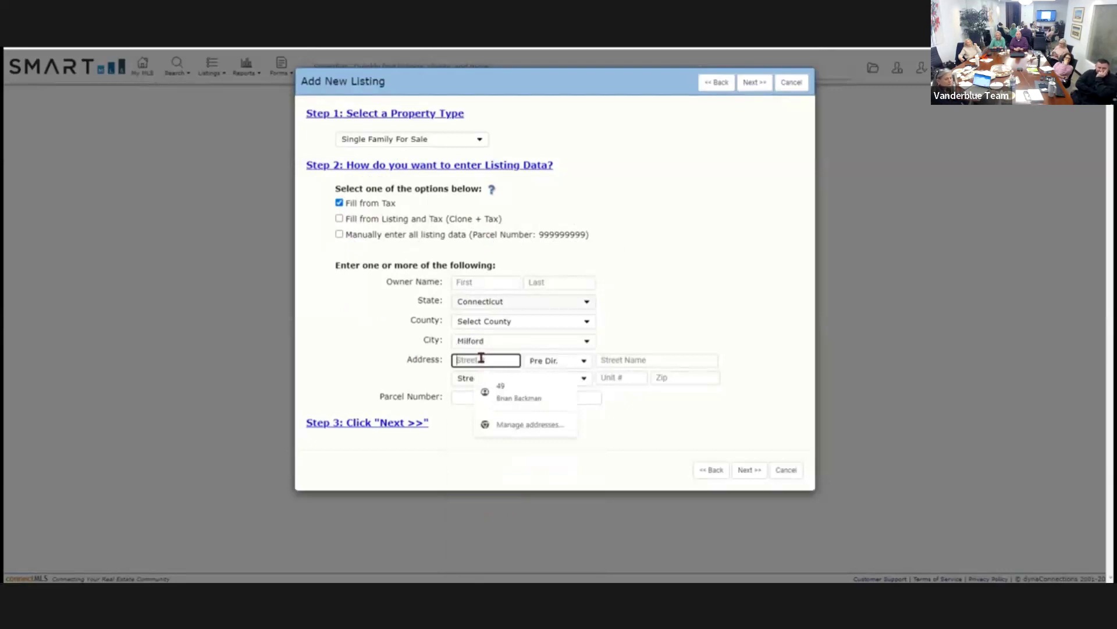
left_click(626, 359)
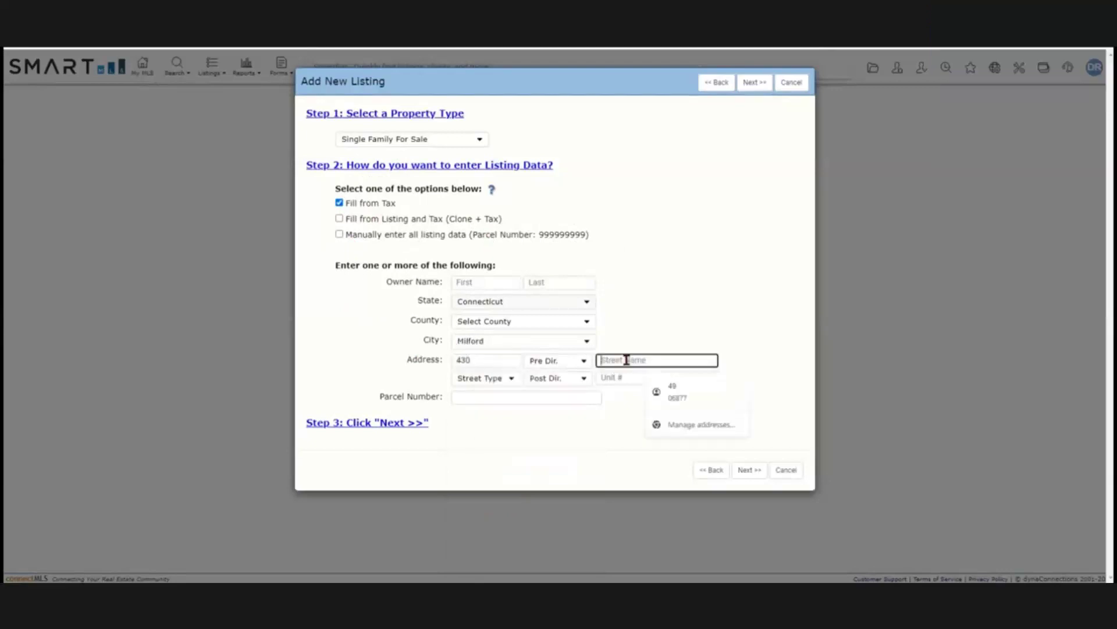
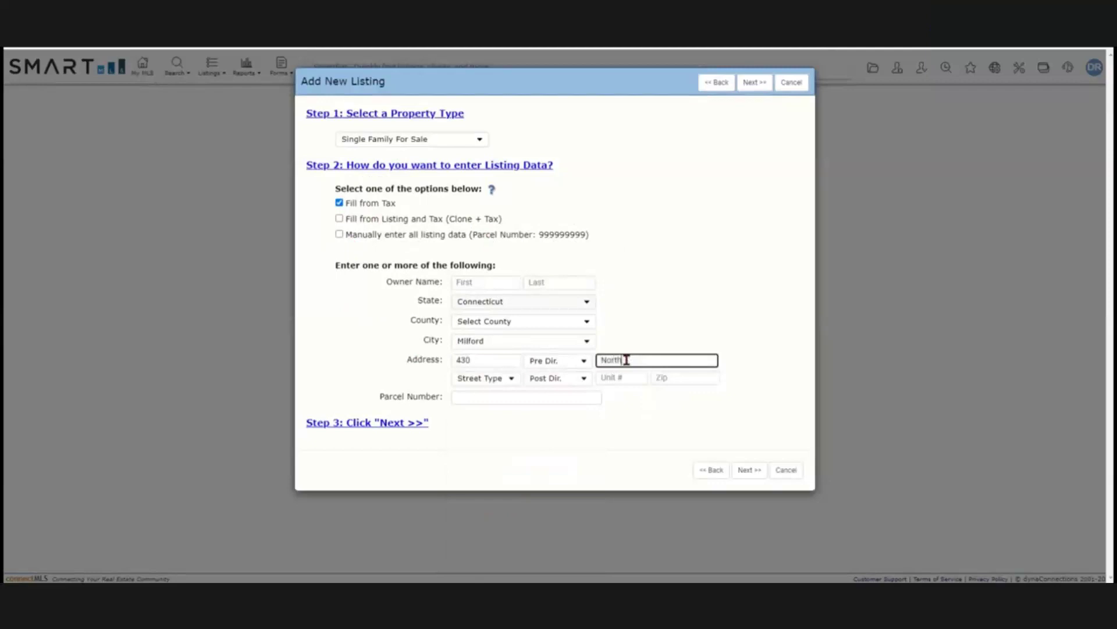
left_click(399, 434)
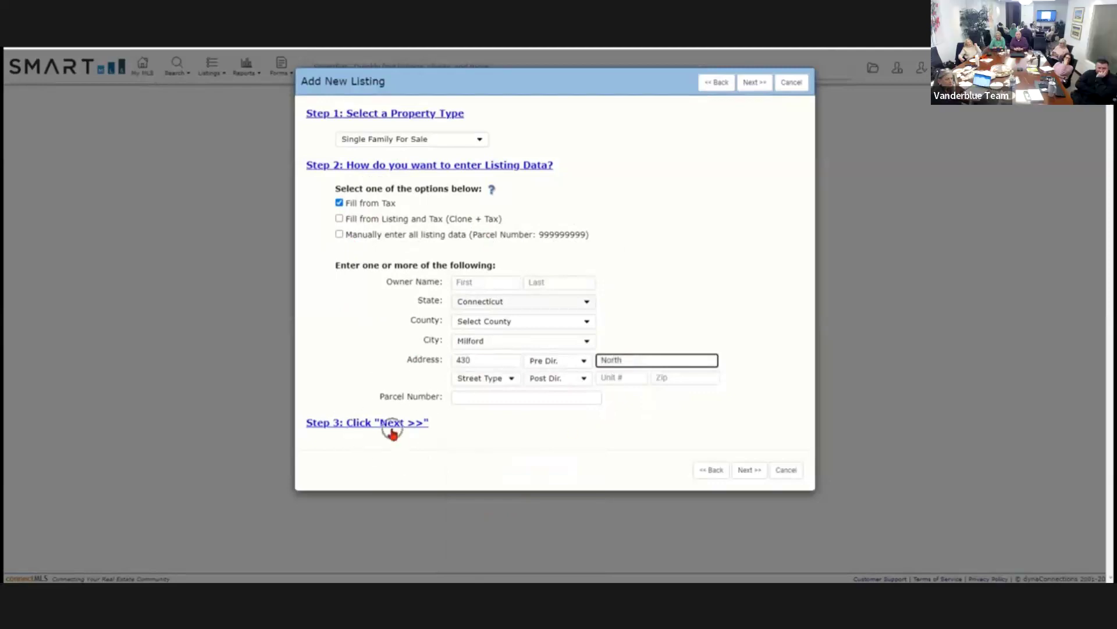
left_click(746, 473)
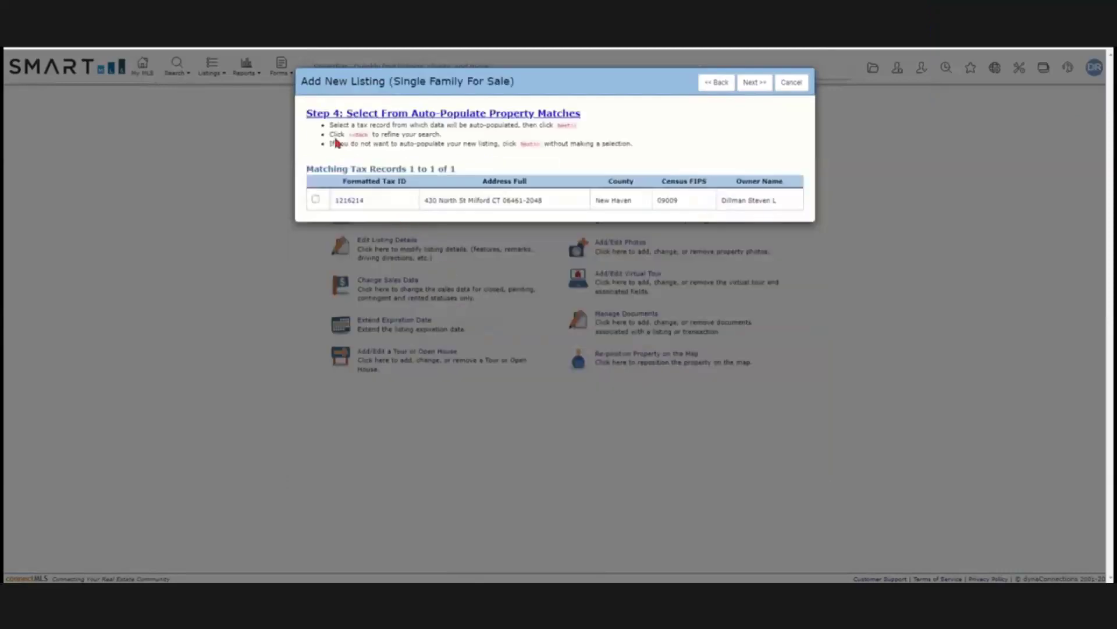
left_click(535, 120)
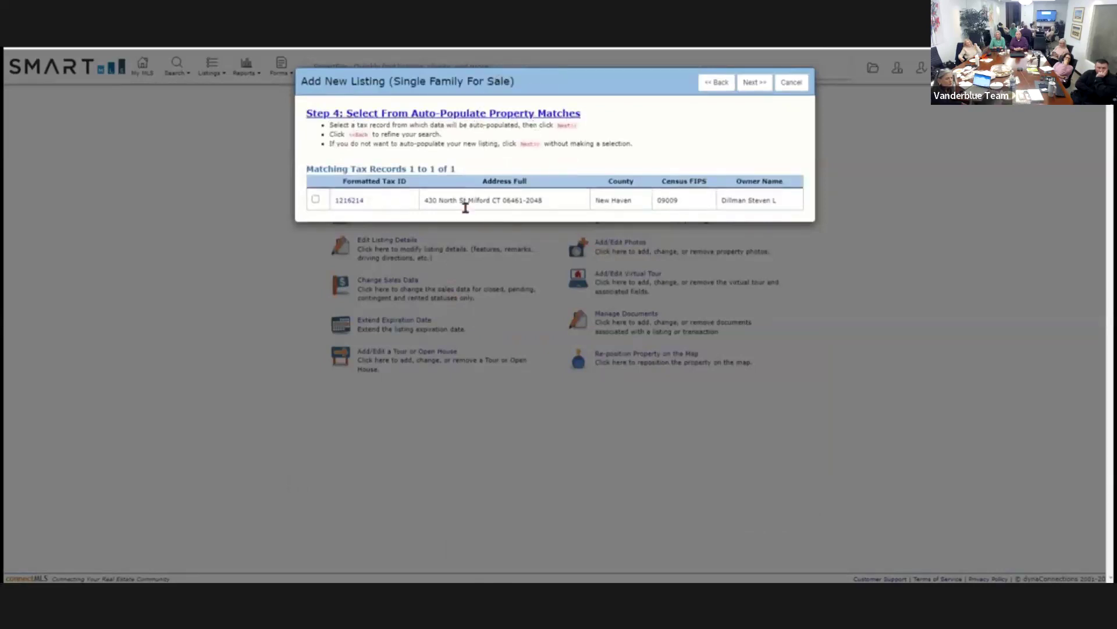
left_click(506, 212)
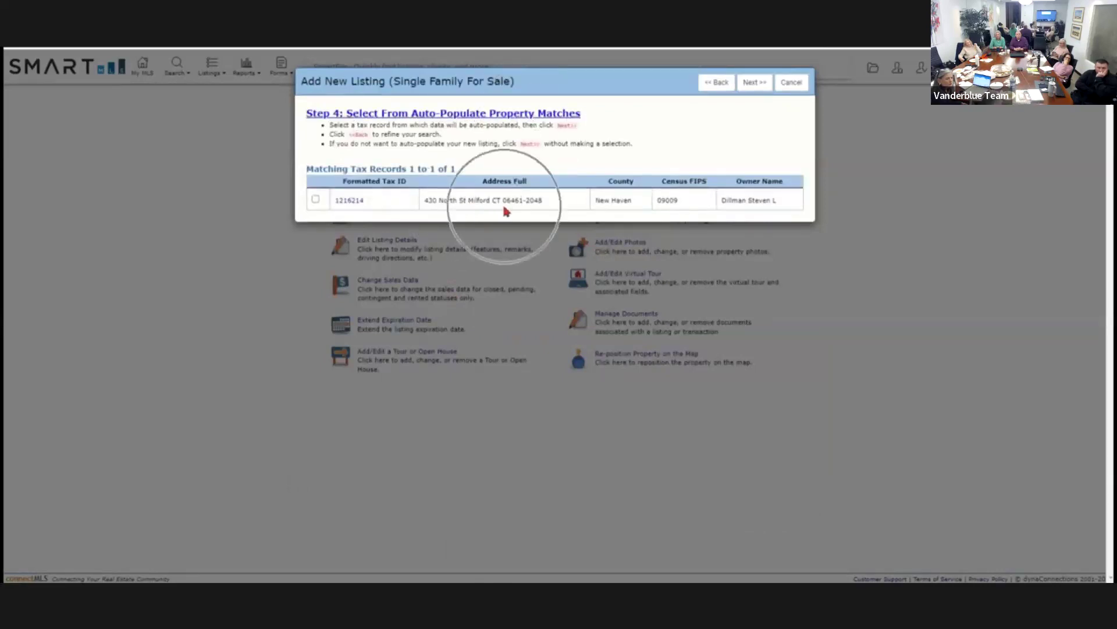
left_click(315, 200)
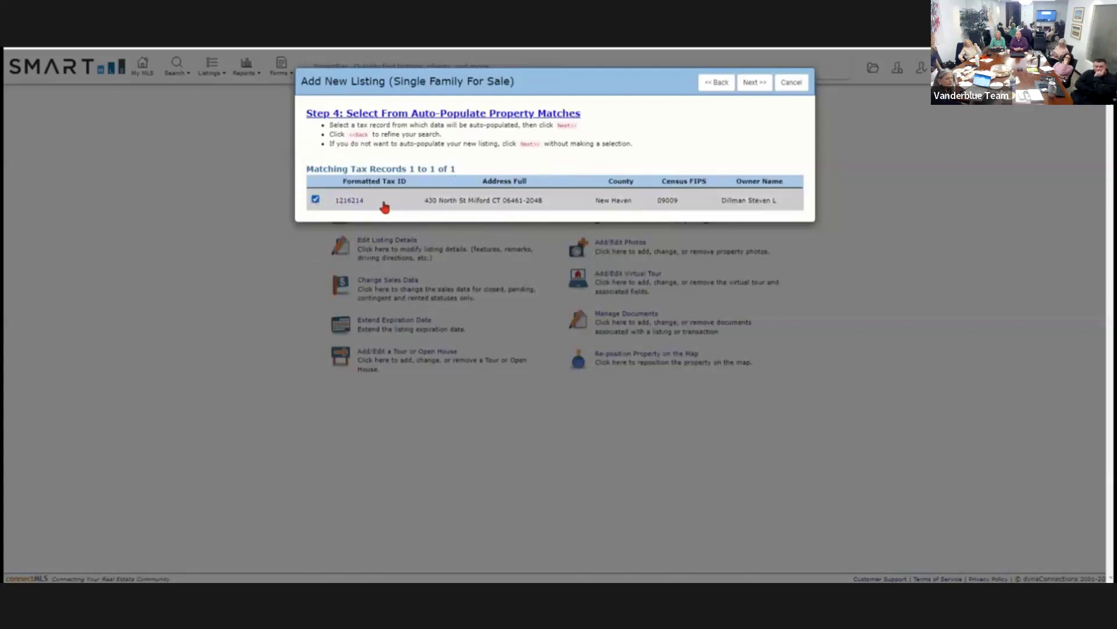
left_click(754, 91)
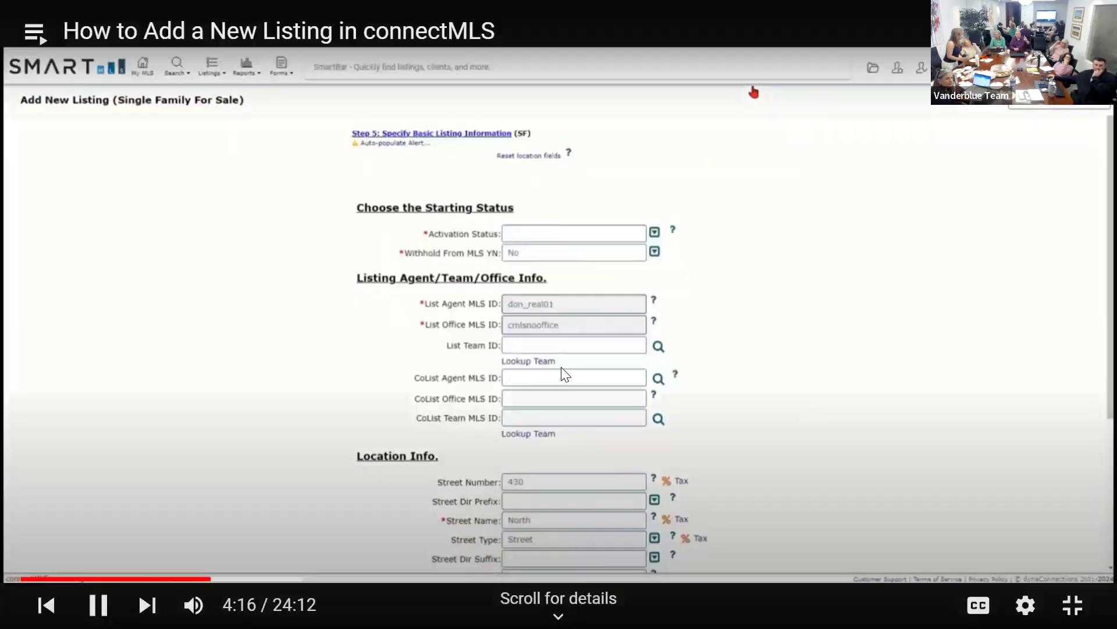
left_click(561, 368)
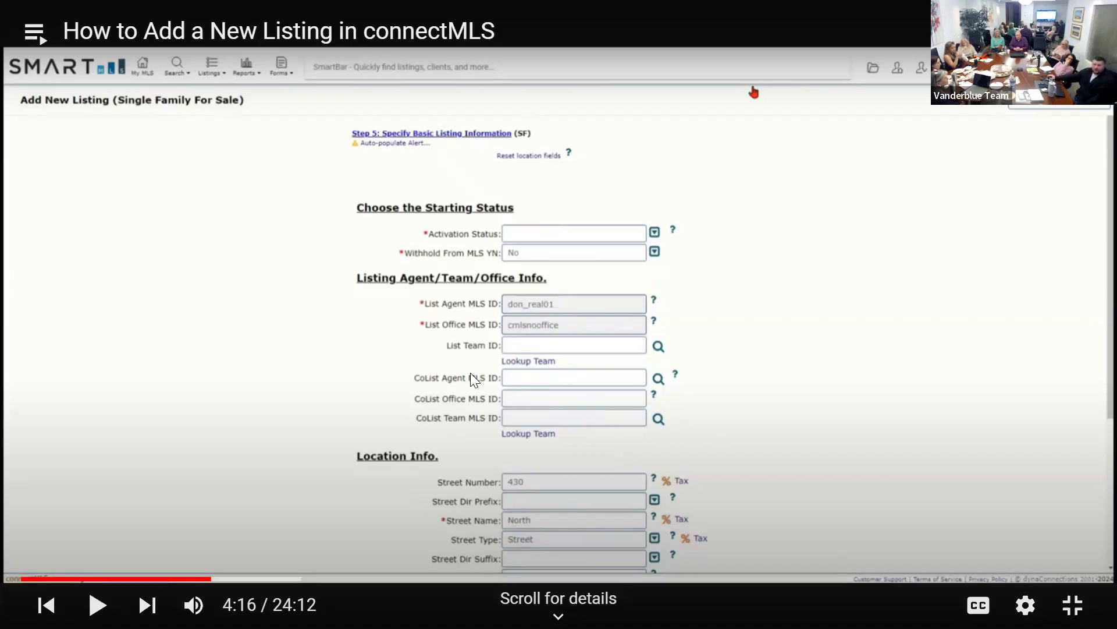
Play the tutorial video through the Activation Status Active selection, then pause it.
left_click(1026, 277)
left_click(1026, 277)
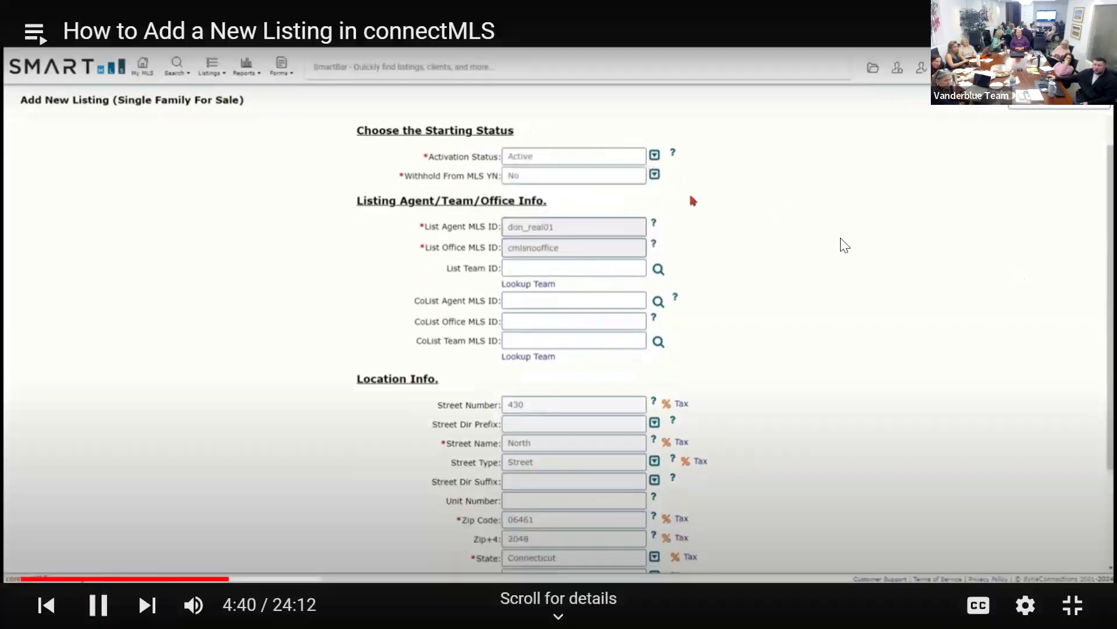
left_click(844, 245)
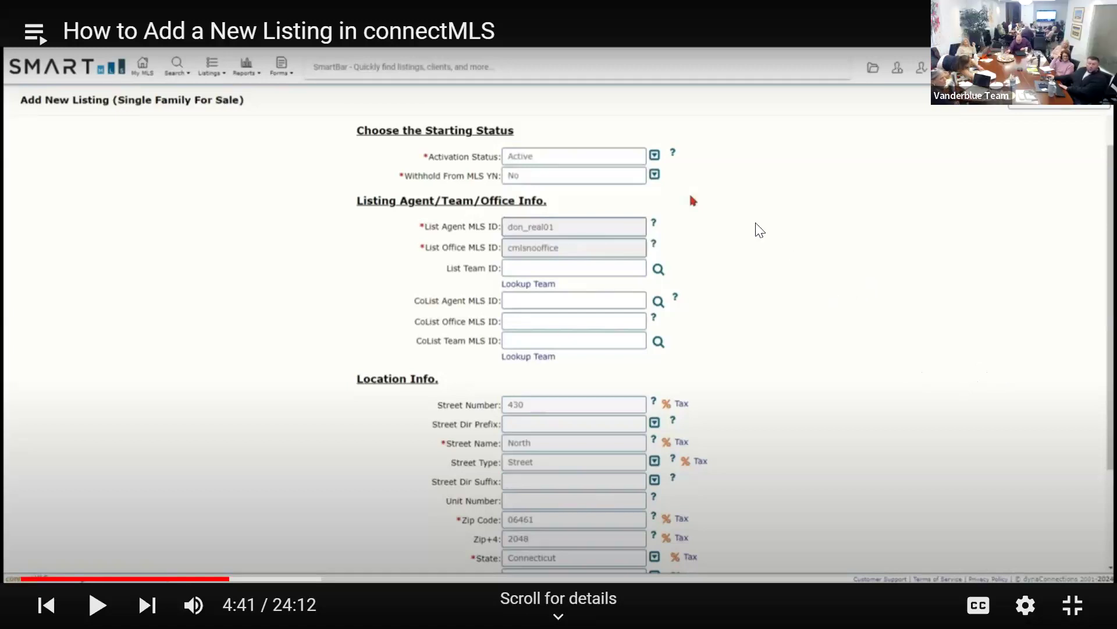
Rewind the tutorial video a few seconds to replay the Activation Status choices, then resume it.
key("space")
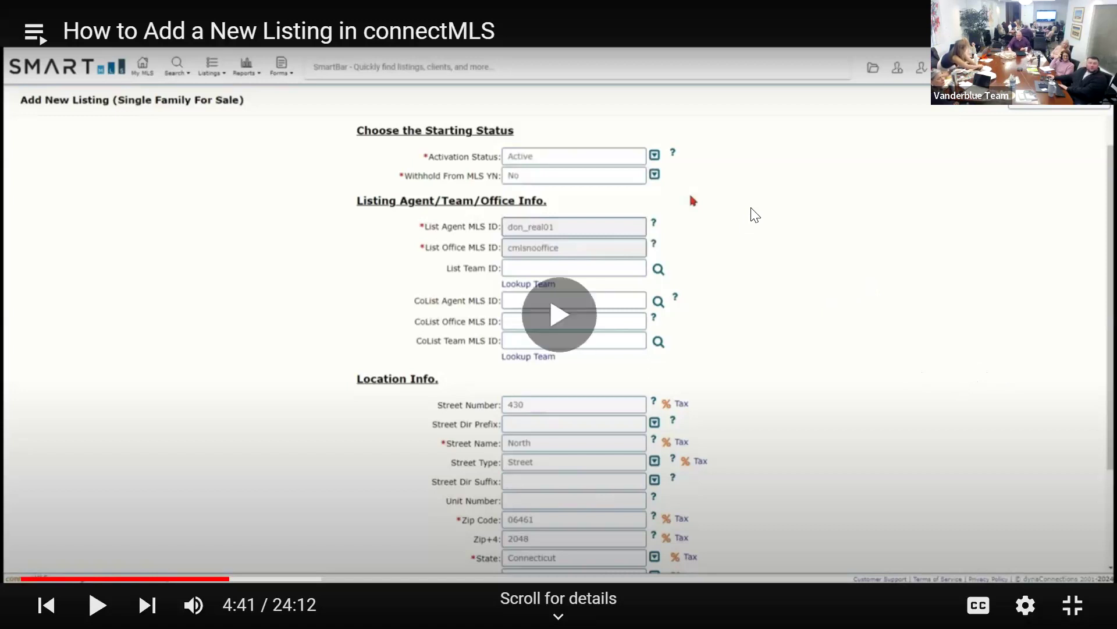
key("Left")
key("space")
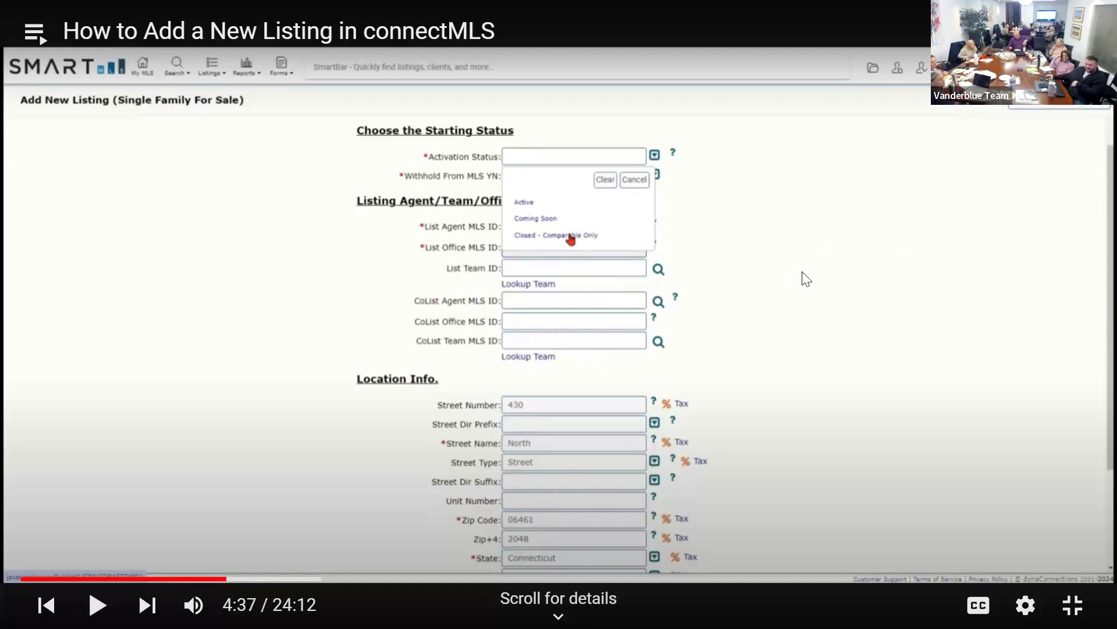
left_click(891, 204)
left_click(892, 201)
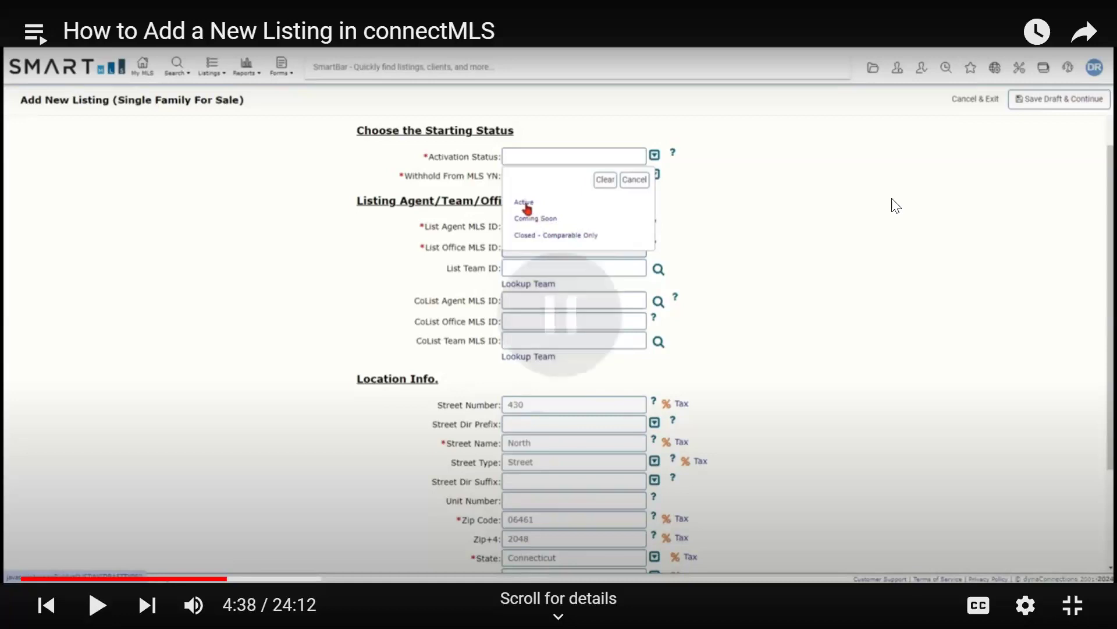
left_click(897, 206)
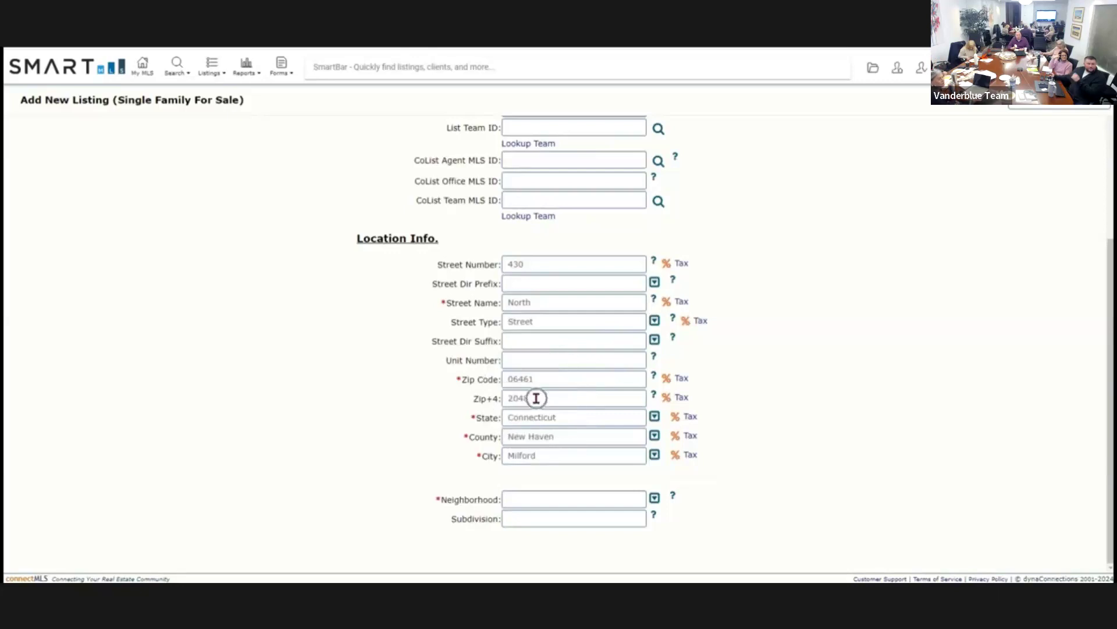
Review the Neighborhood picklist and Save Draft & Continue controls on the basic information form.
mouse_move(905, 217)
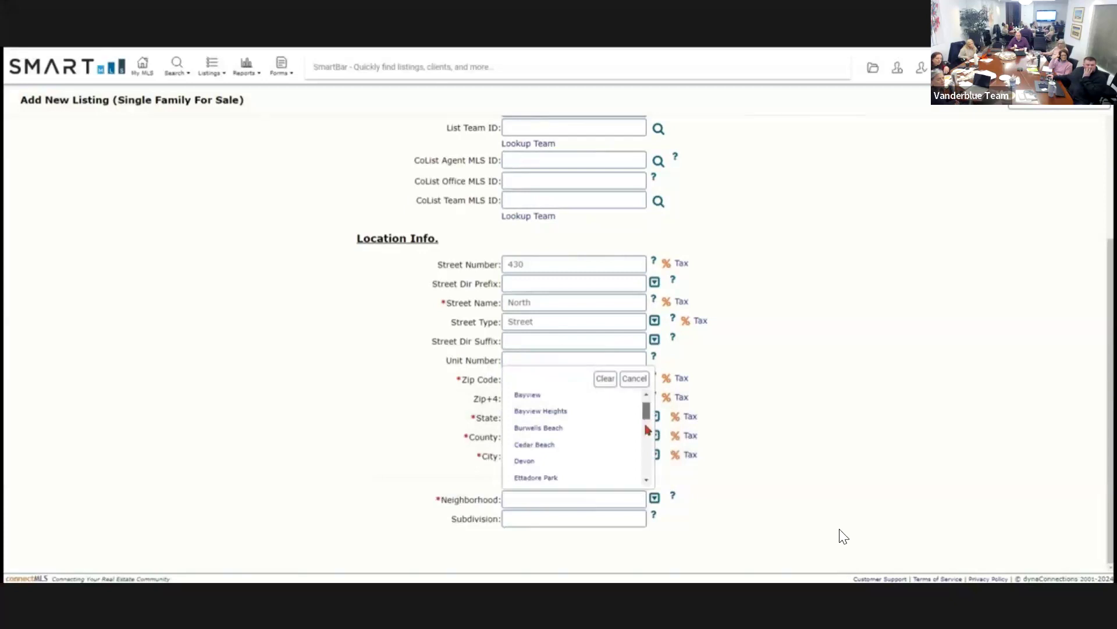
mouse_move(1042, 283)
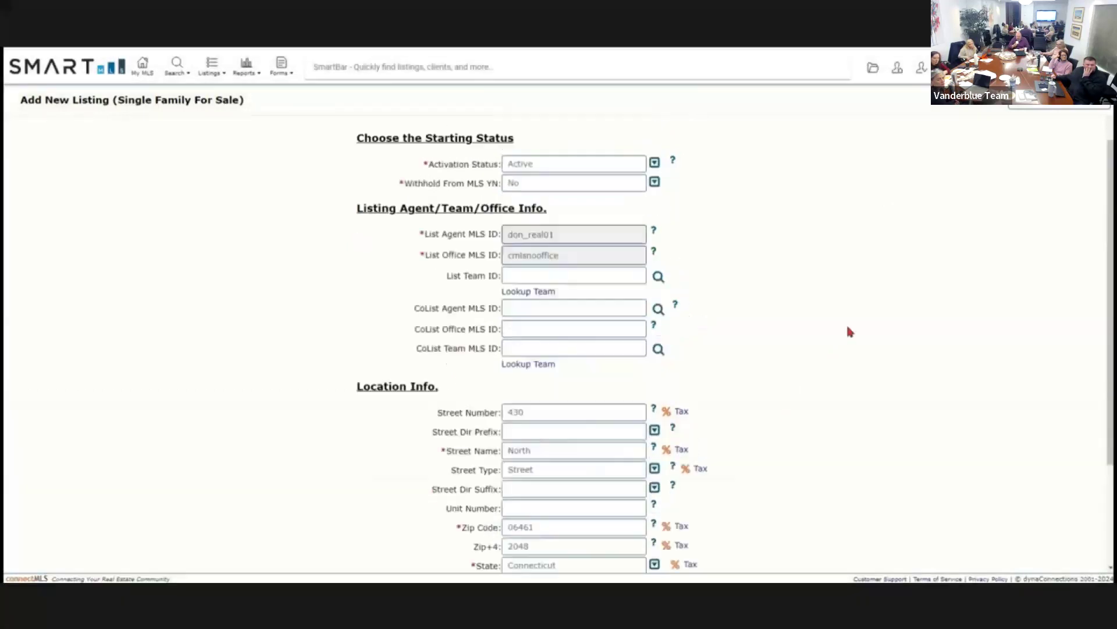
mouse_move(996, 307)
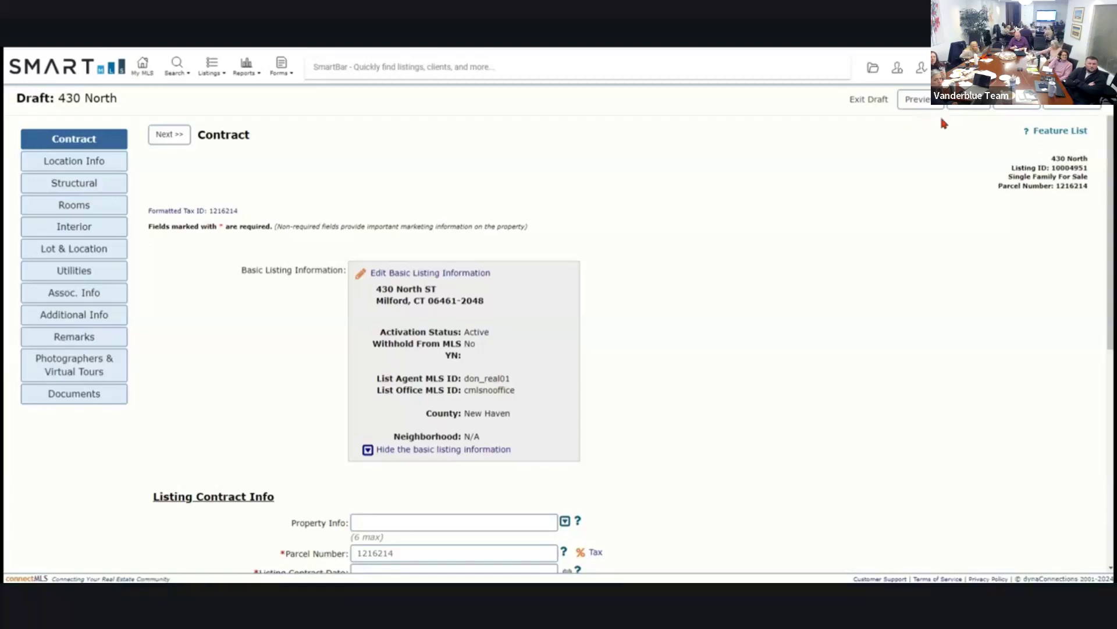
Scroll down to Listing Contract Info showing parcel number 1216214 and resume the tutorial video.
key("ctrl")
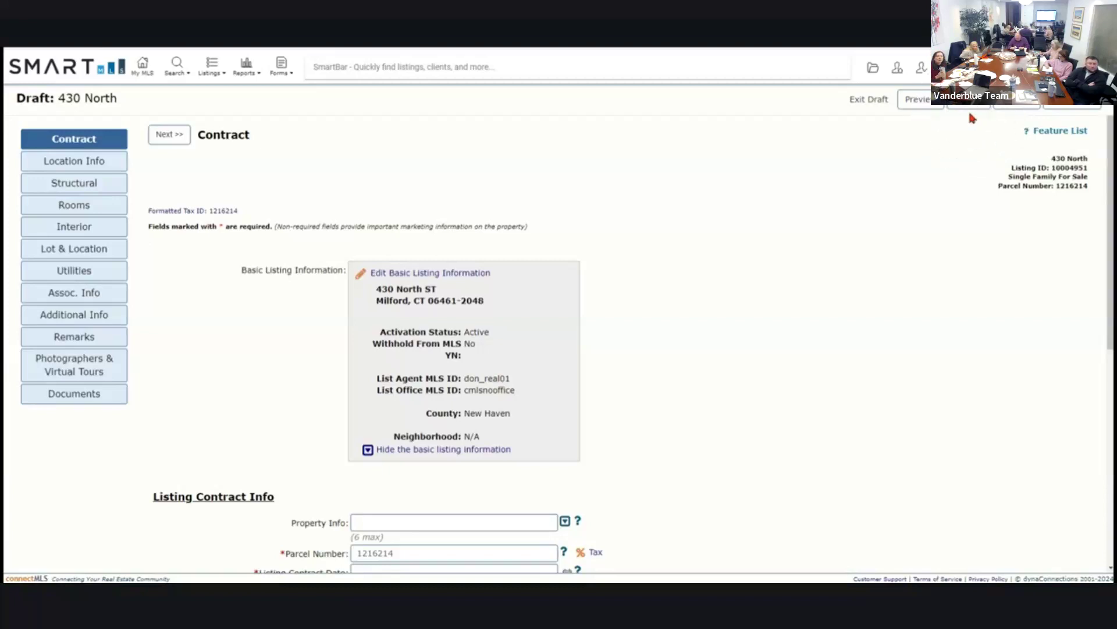
key("ctrl")
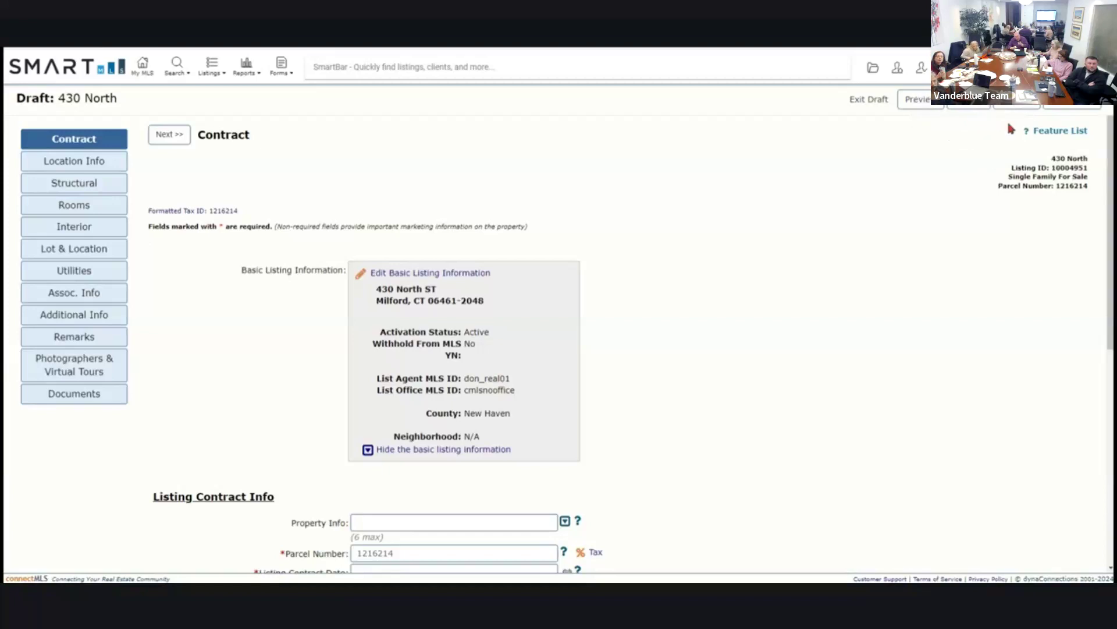
key("ctrl")
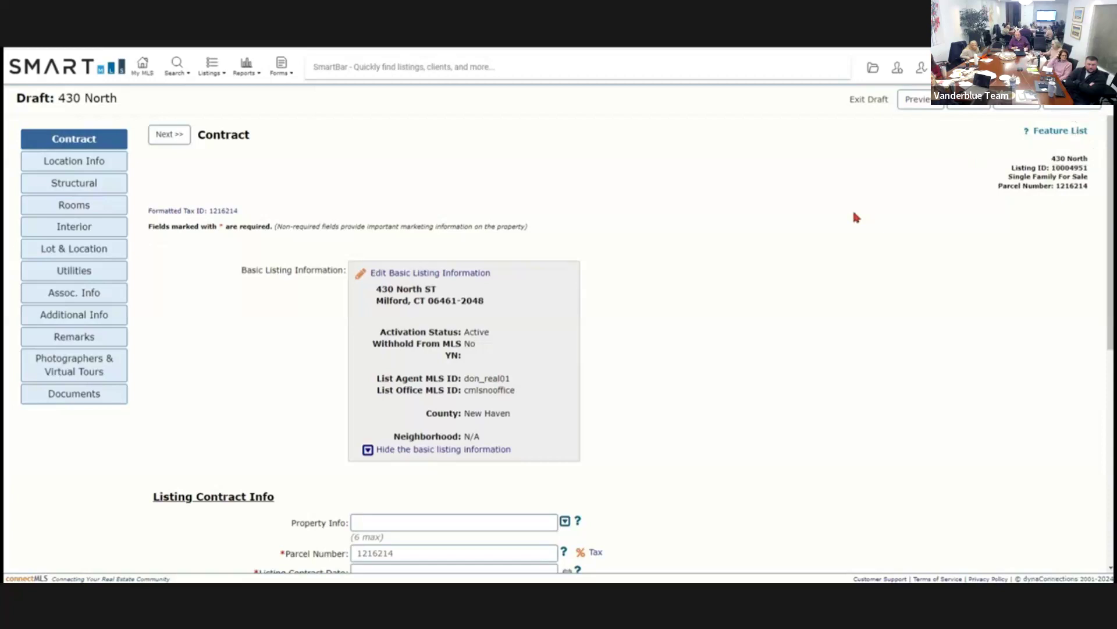
scroll(856, 216, "down", 2)
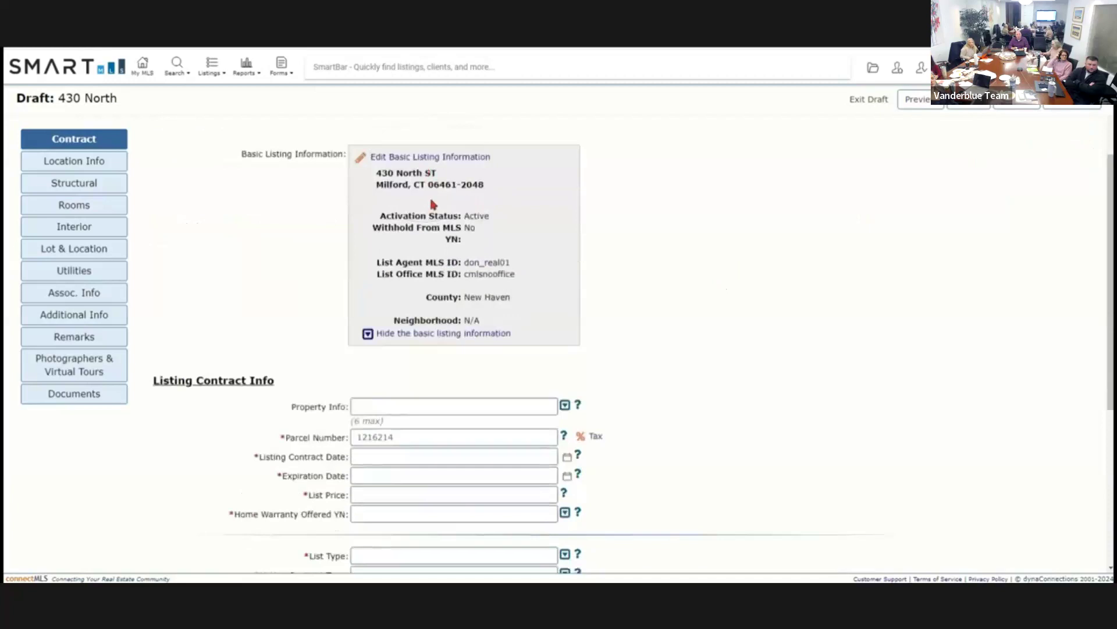
mouse_move(878, 285)
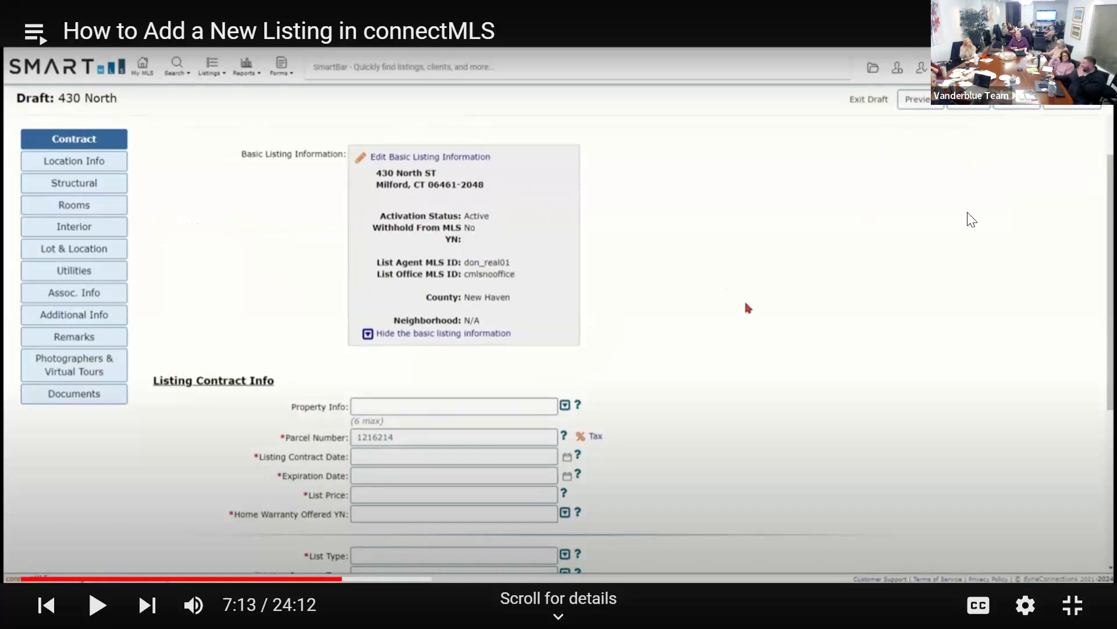
left_click(1002, 251)
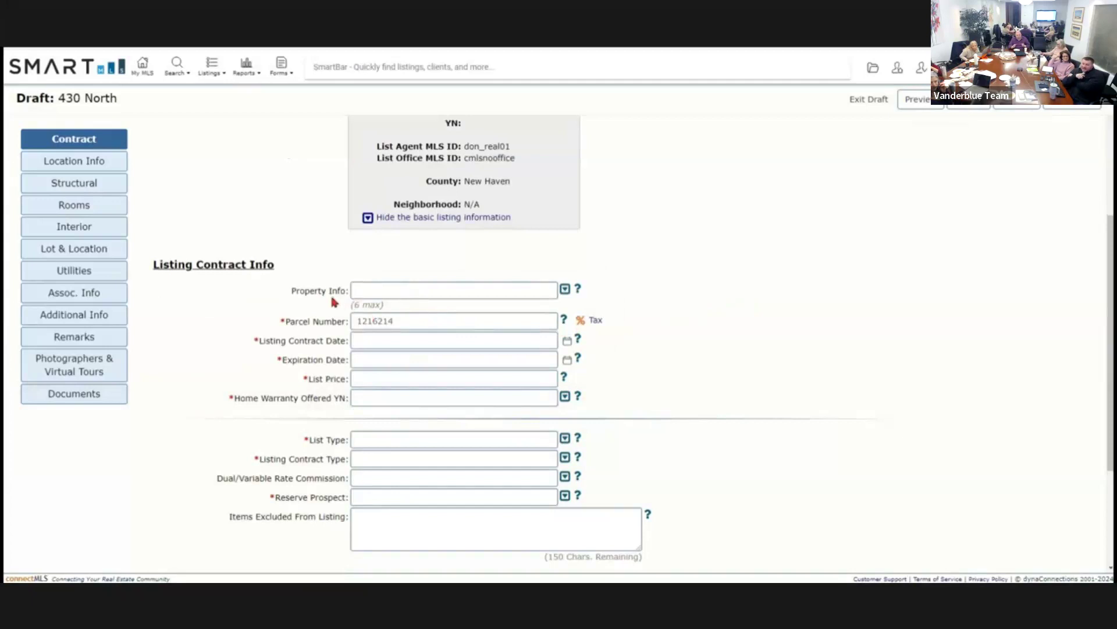
Open the Property Info options list in Listing Contract Info.
left_click(369, 309)
left_click(369, 309)
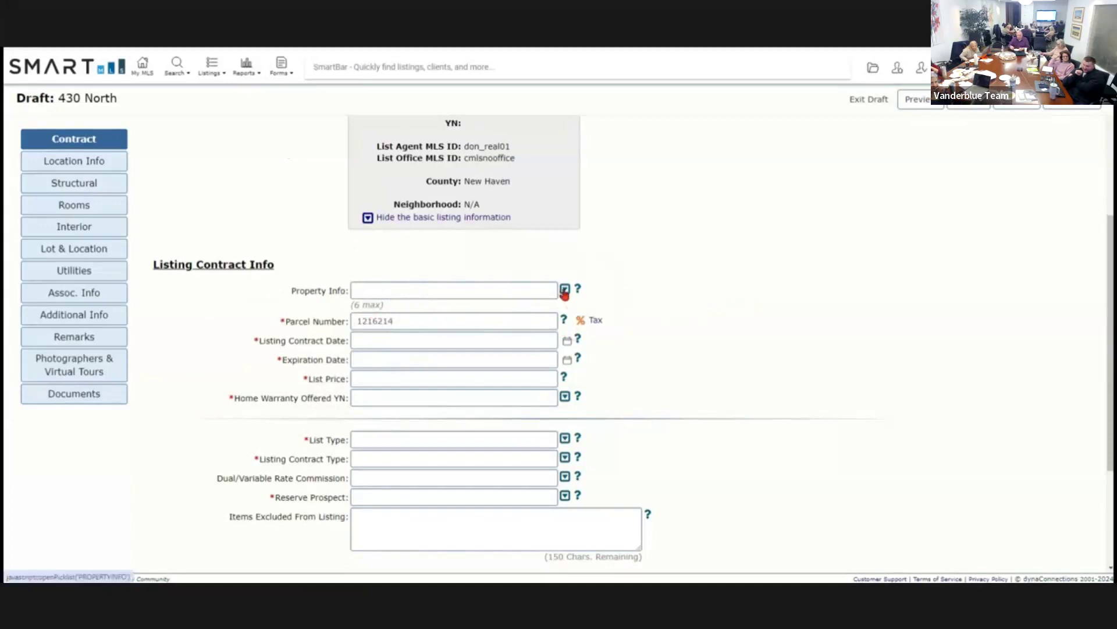
left_click(564, 291)
Check Horse Property and Seasonal Property in the Property Info picklist and confirm.
scroll(548, 358, "down", 1)
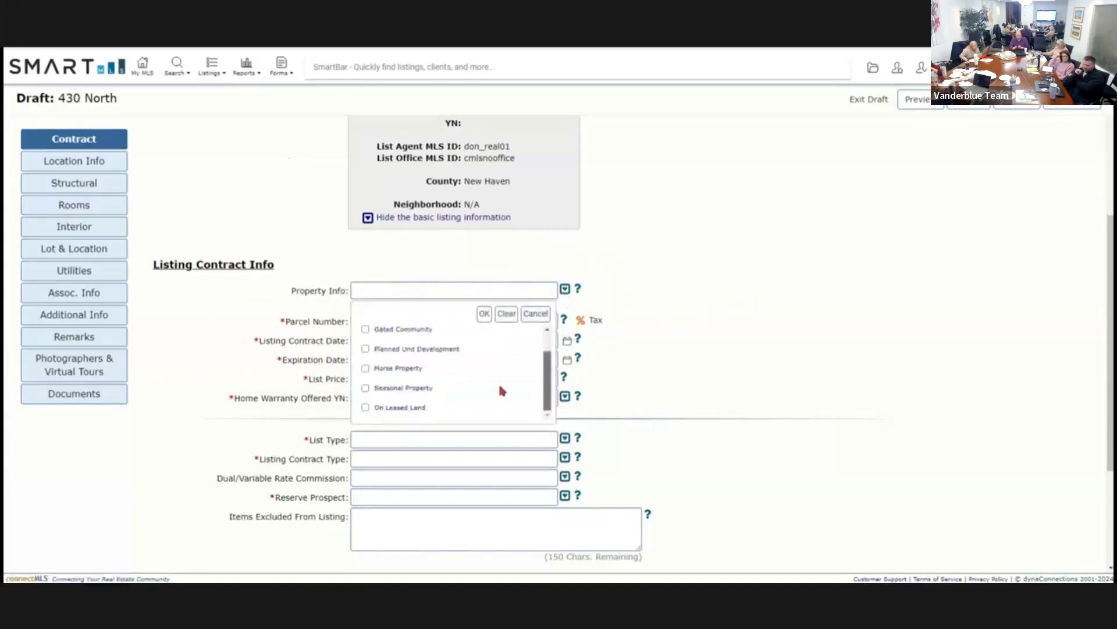
left_click(365, 368)
left_click(366, 389)
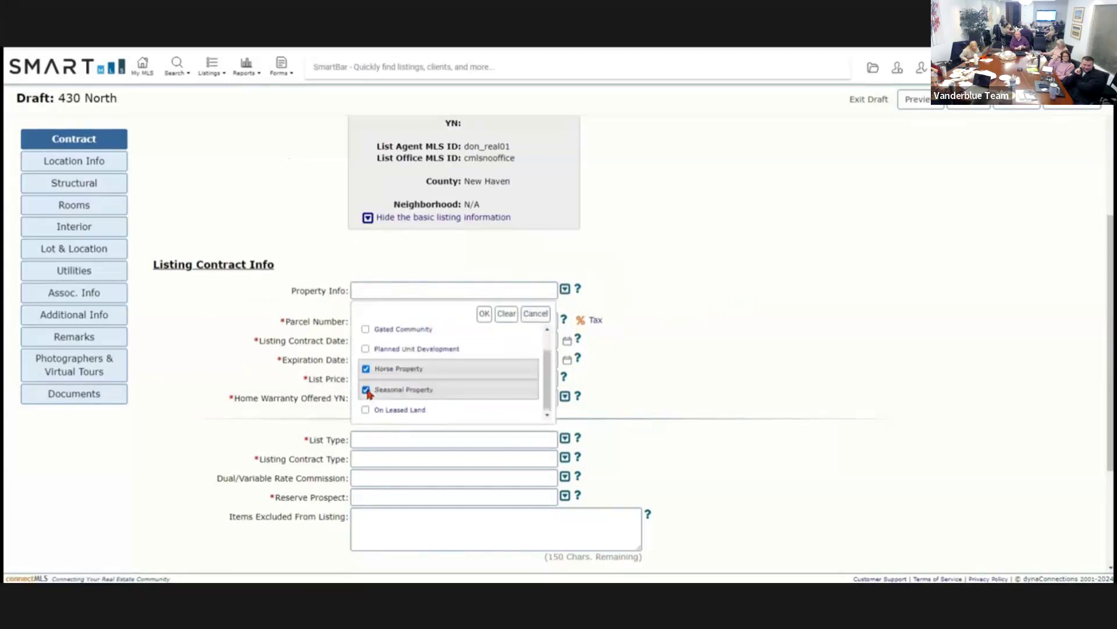
left_click(483, 314)
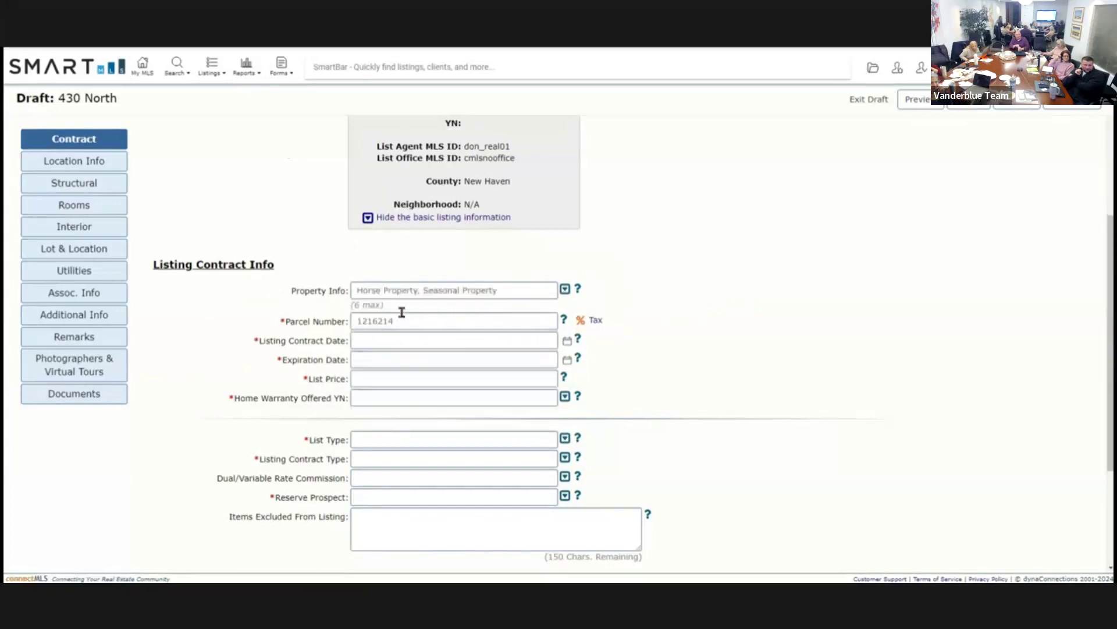
left_click(428, 297)
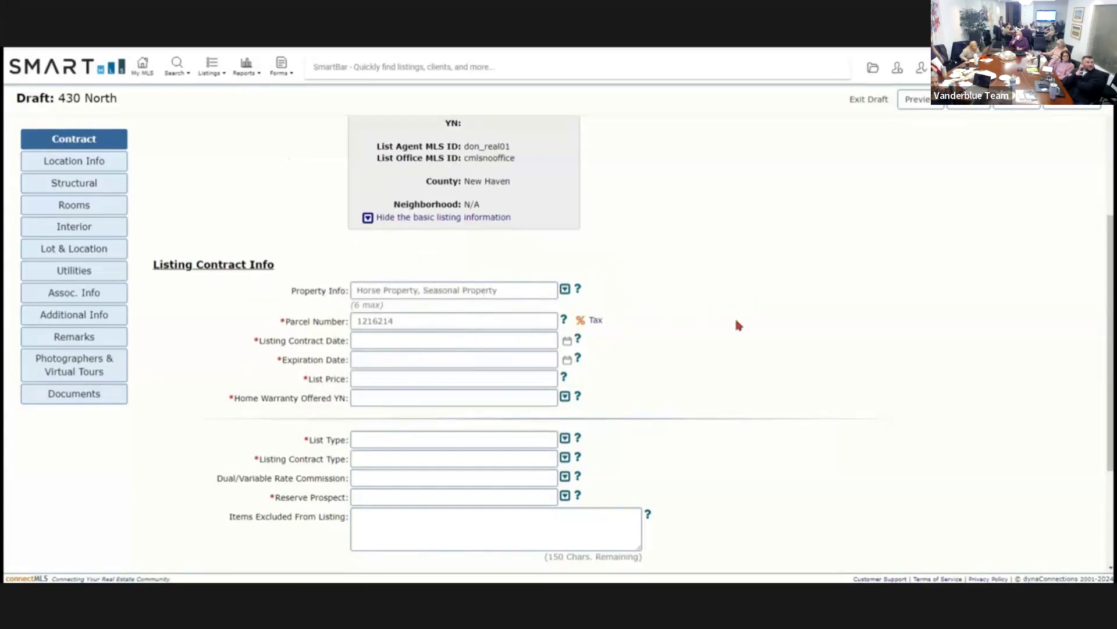
Set the Listing Contract Date to 01/11/2024 using the calendar picker.
scroll(737, 321, "down", 3)
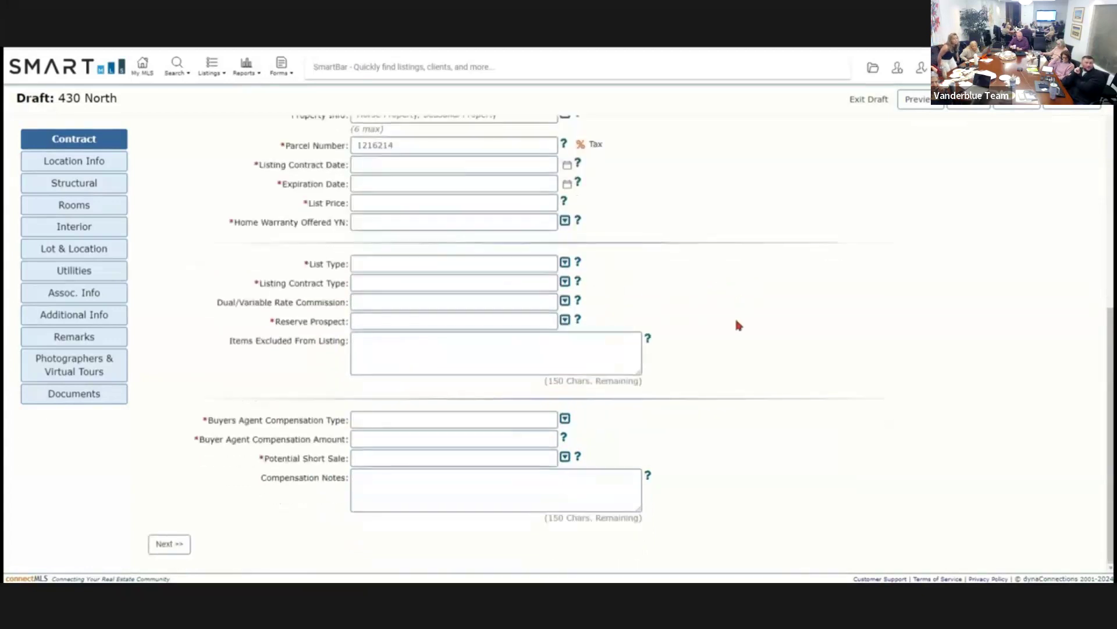
left_click(281, 192)
left_click(233, 229)
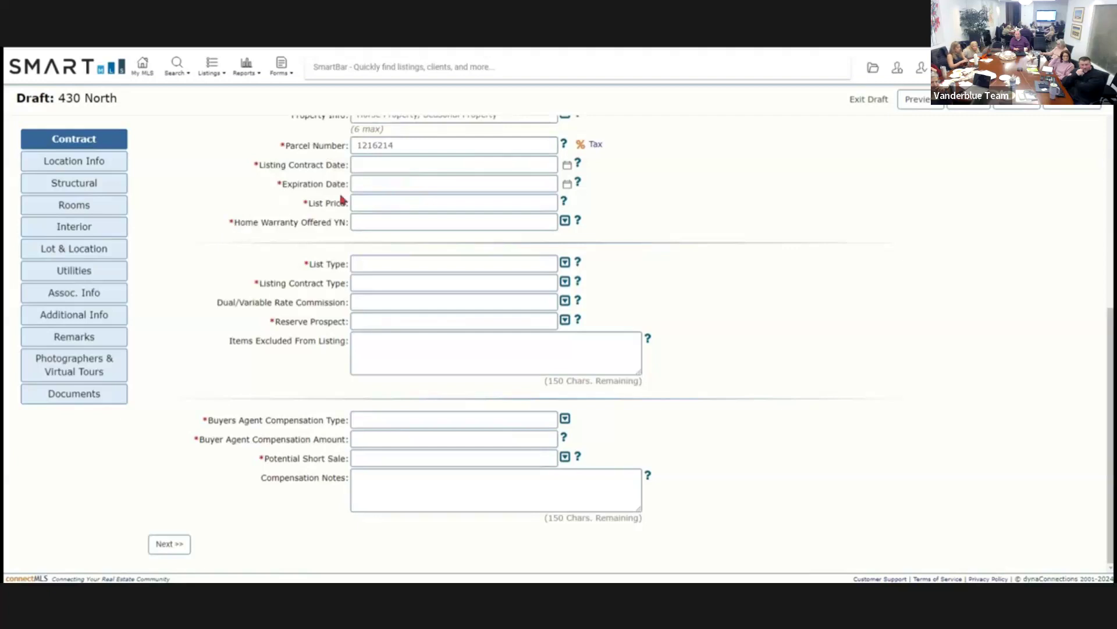
scroll(367, 207, "up", 2)
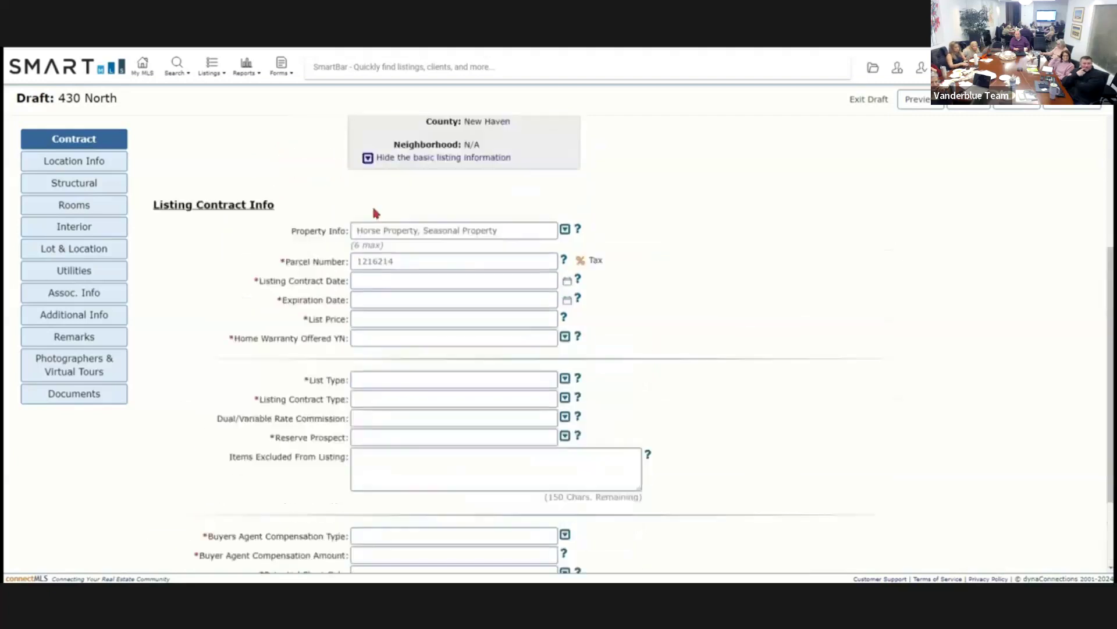
left_click(379, 246)
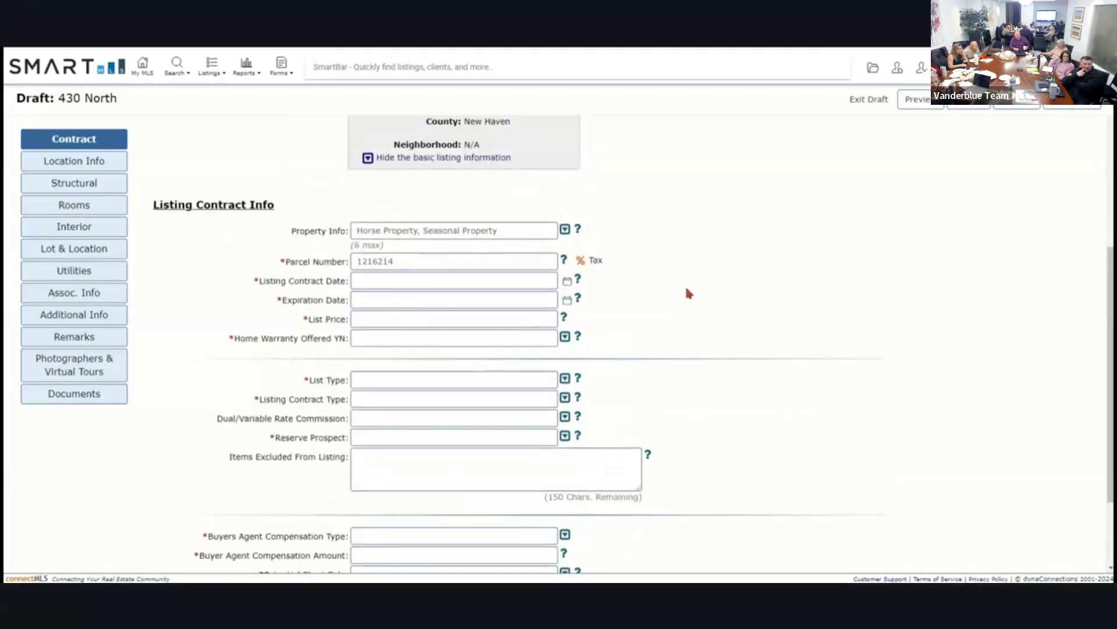
left_click(309, 282)
left_click(568, 283)
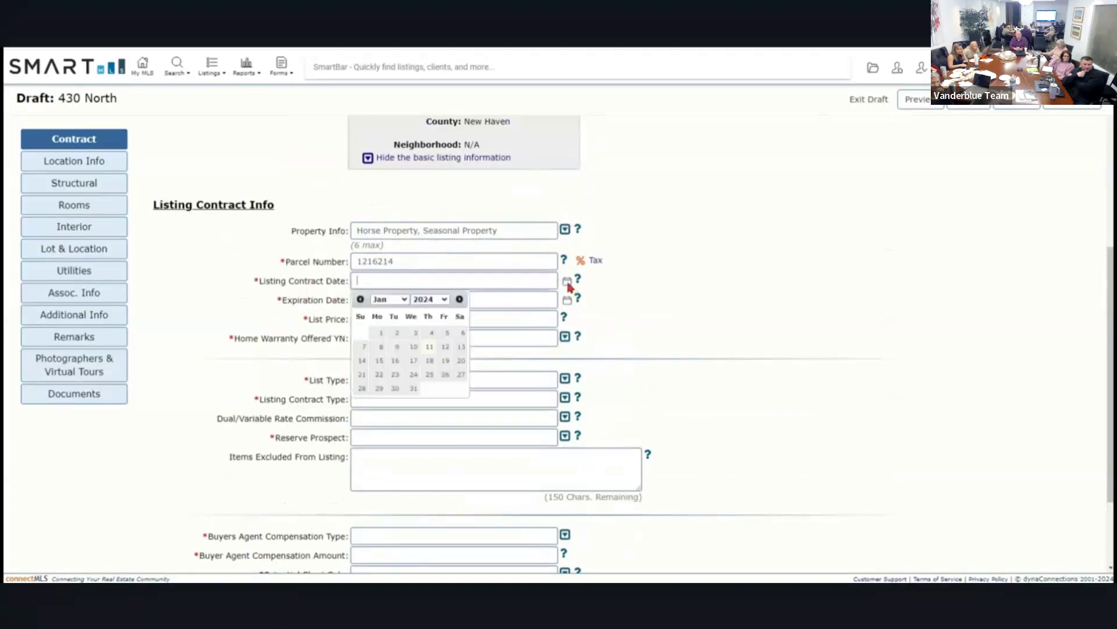
left_click(430, 347)
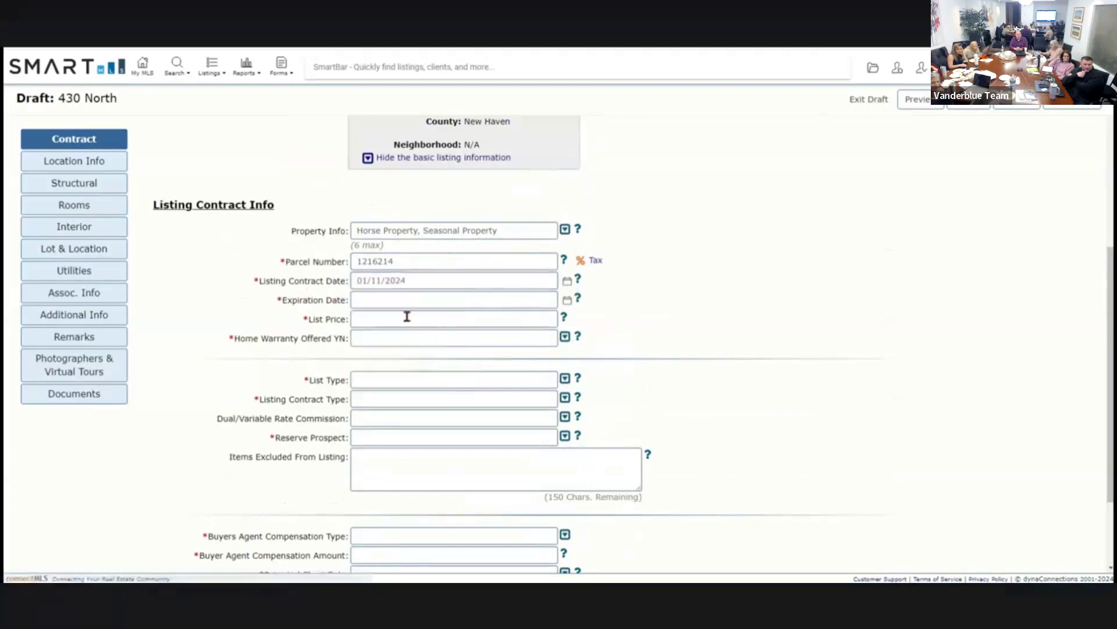
Enter 12/31/2024 as the listing's expiration date and close the date picker.
left_click(381, 301)
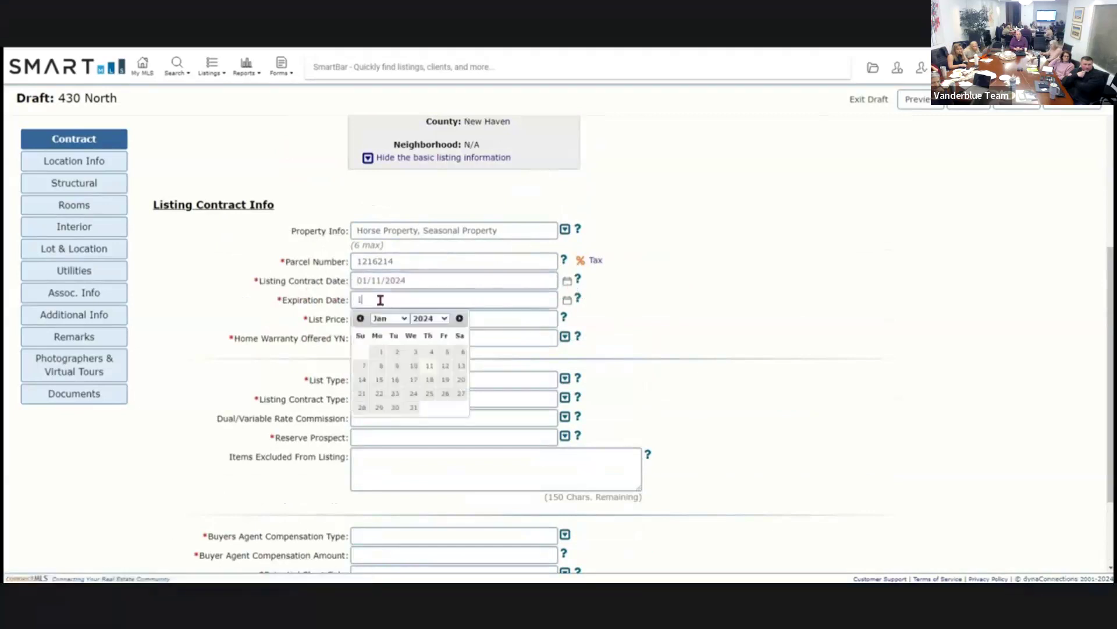
type("12/31/2024")
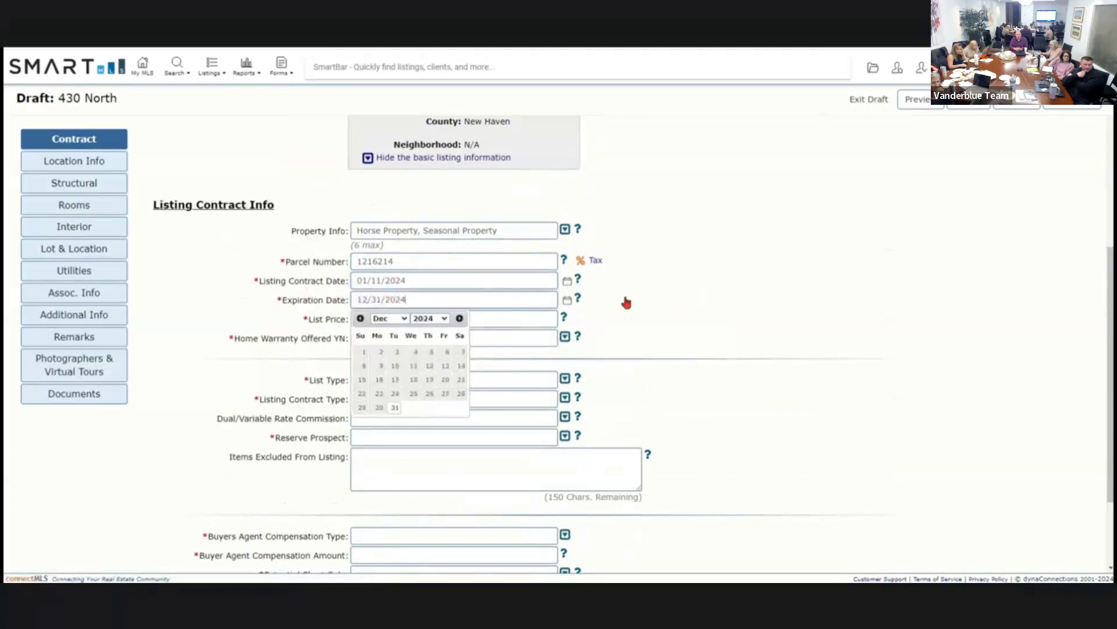
left_click(627, 302)
left_click(417, 297)
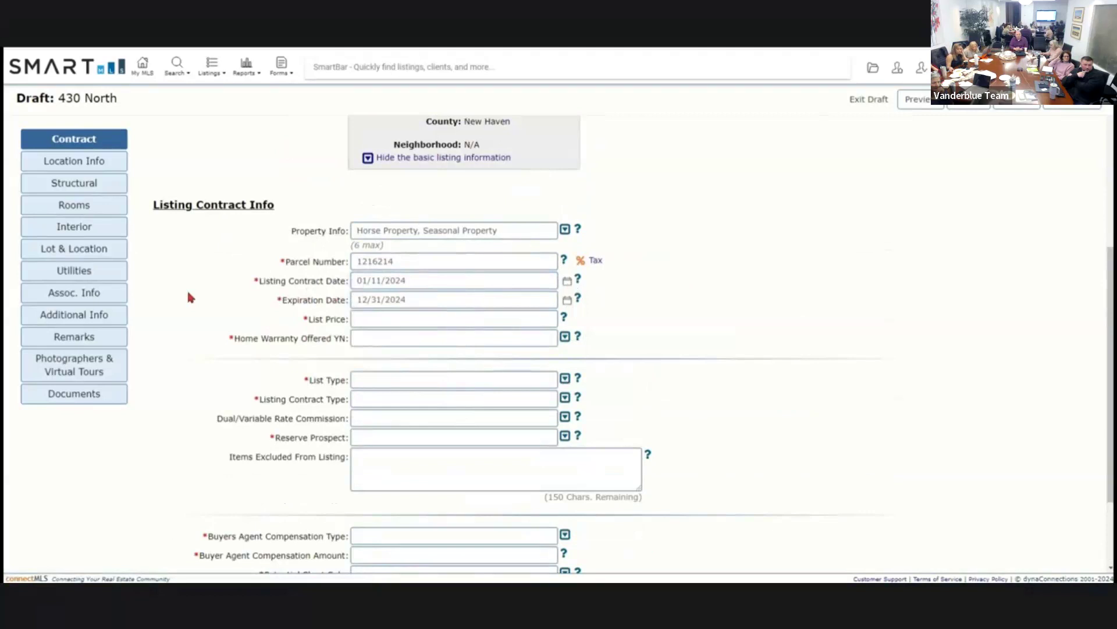
Load the draft's Structural page (Year Built 1850, Colonial style) and pause the tutorial video.
left_click(75, 188)
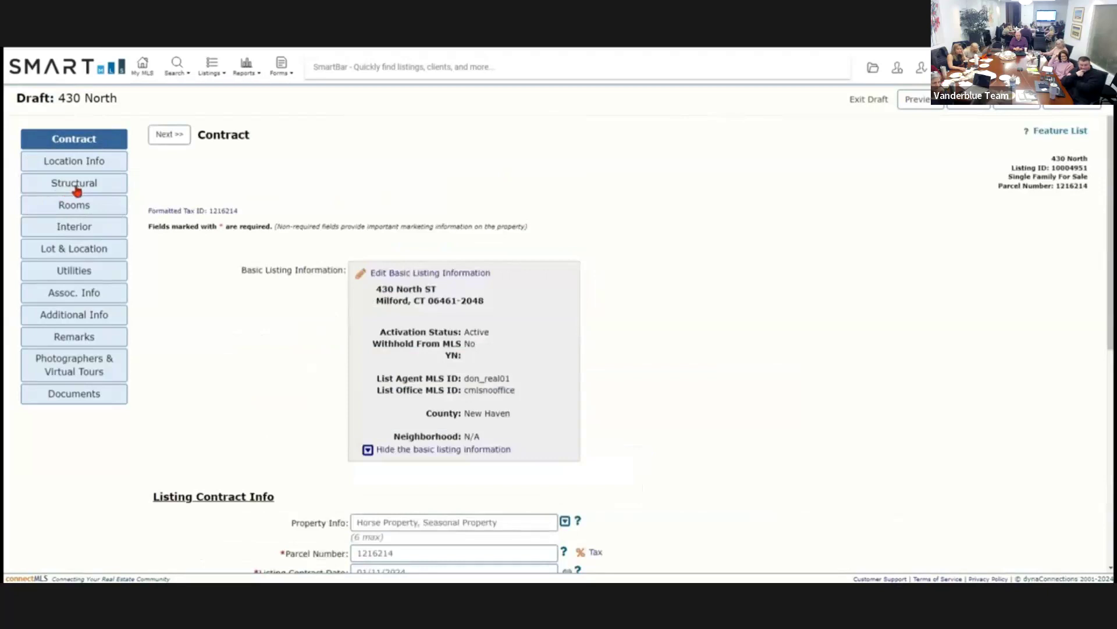
left_click(76, 190)
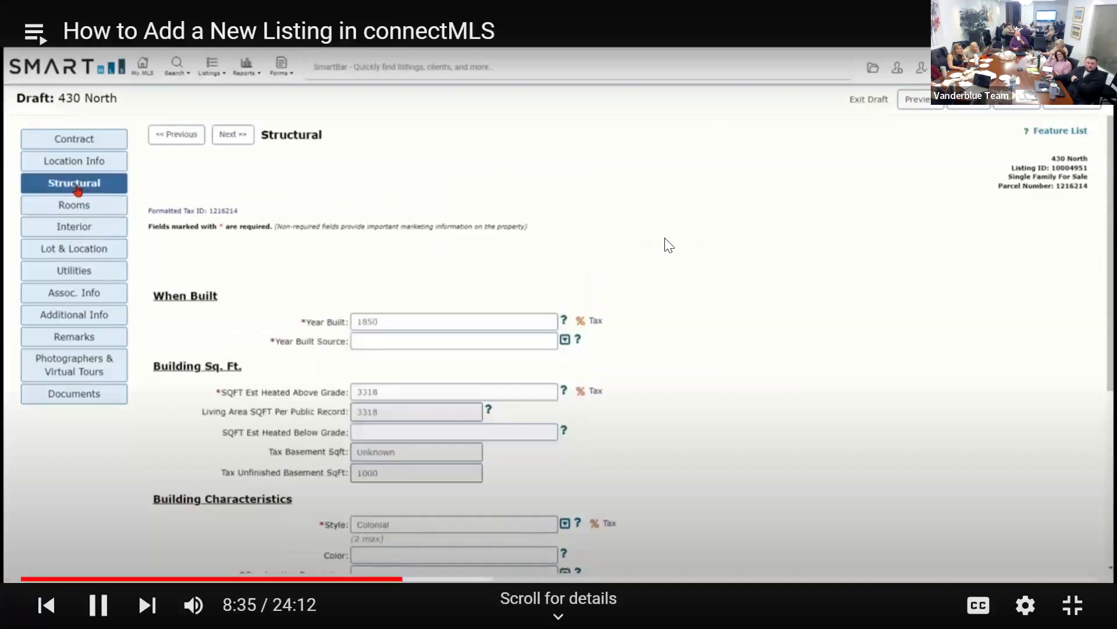
left_click(668, 244)
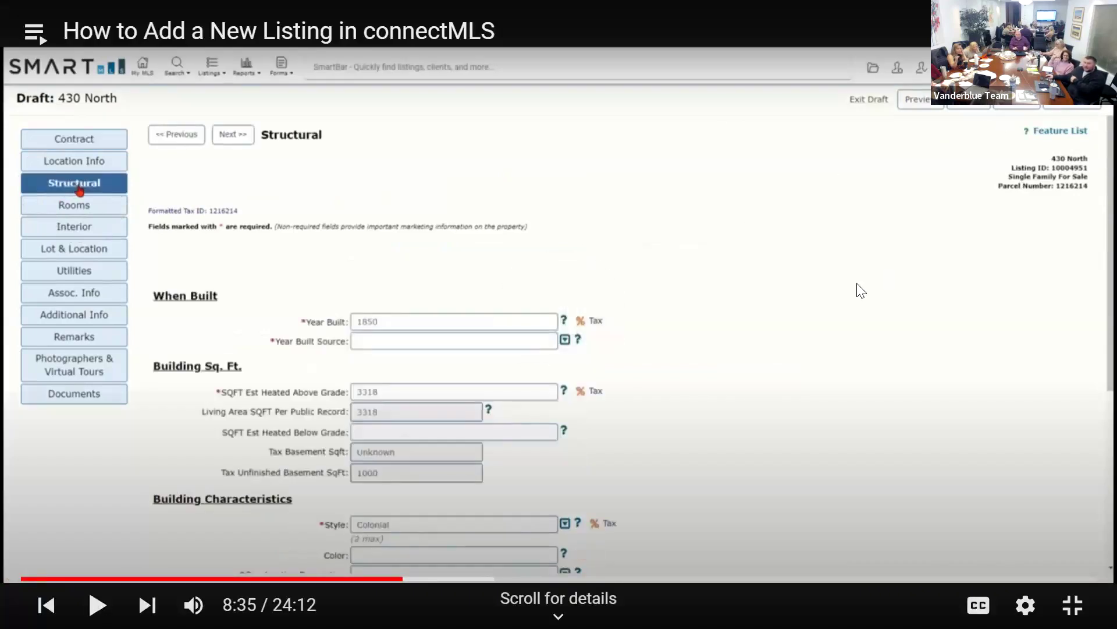
Rewind the tutorial in five-second jumps and pause it at 8:43 on Building Characteristics.
key("Left")
key("Left")
key("space")
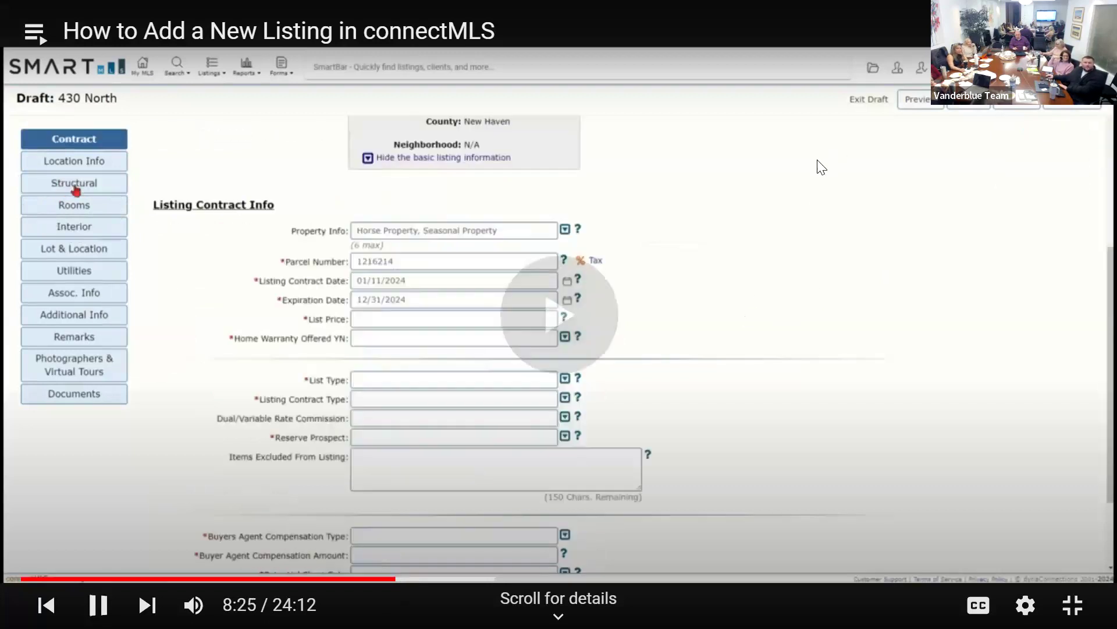
key("space")
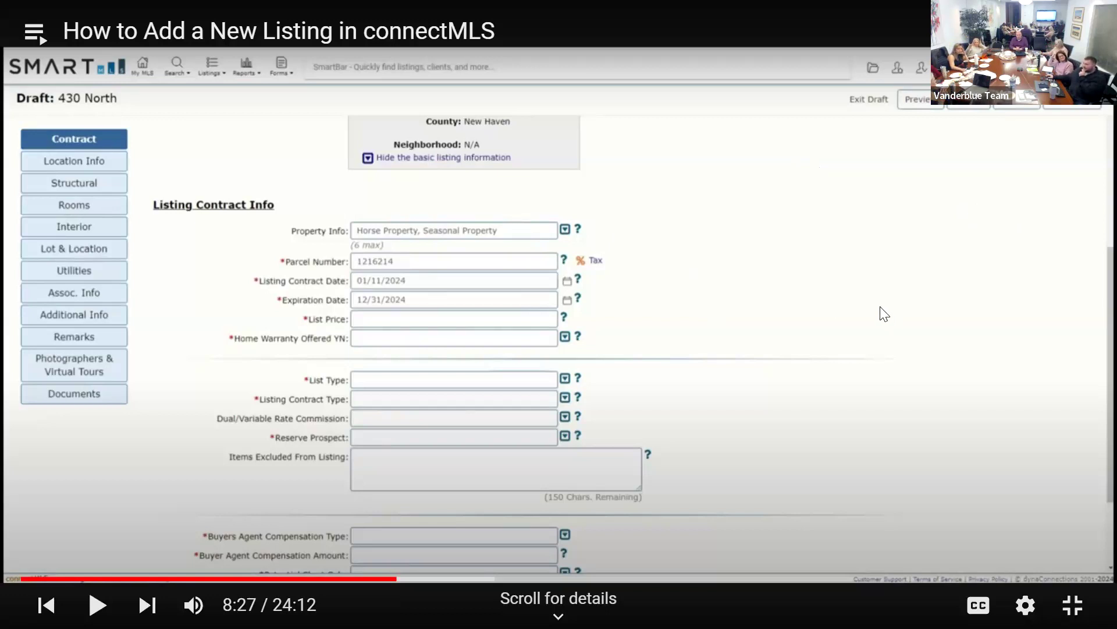
left_click(825, 308)
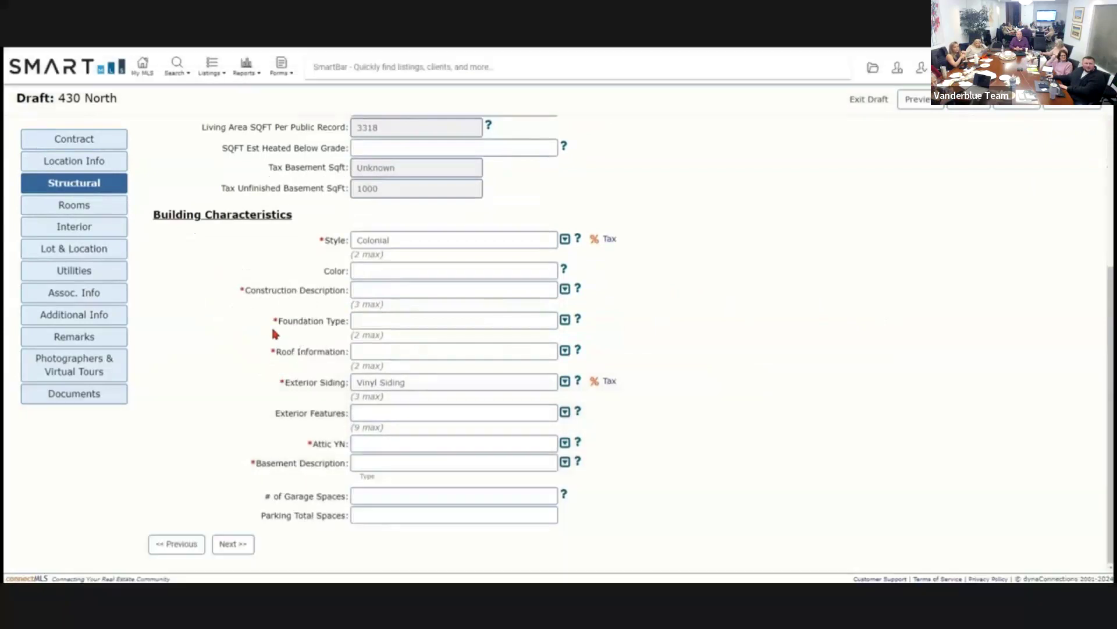
mouse_move(981, 204)
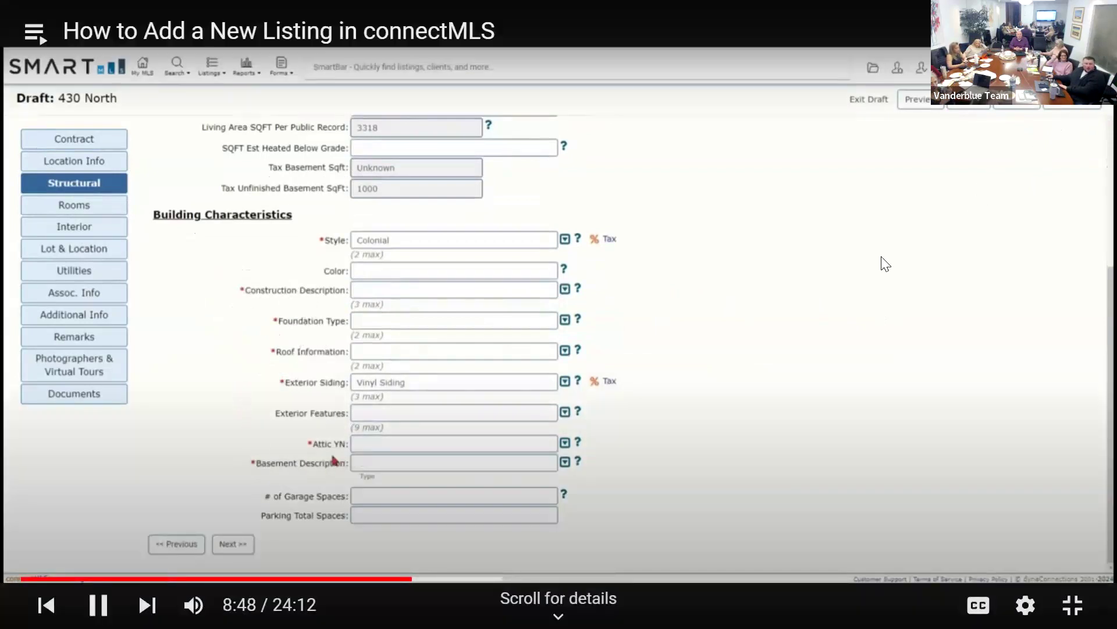
key("Left")
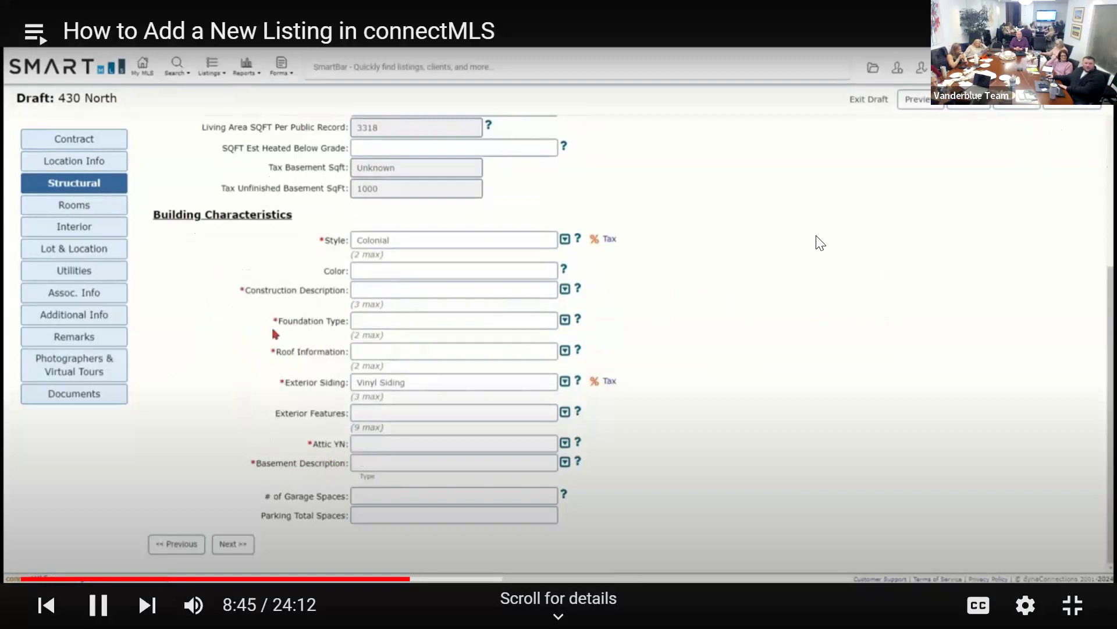
key("space")
key("Left")
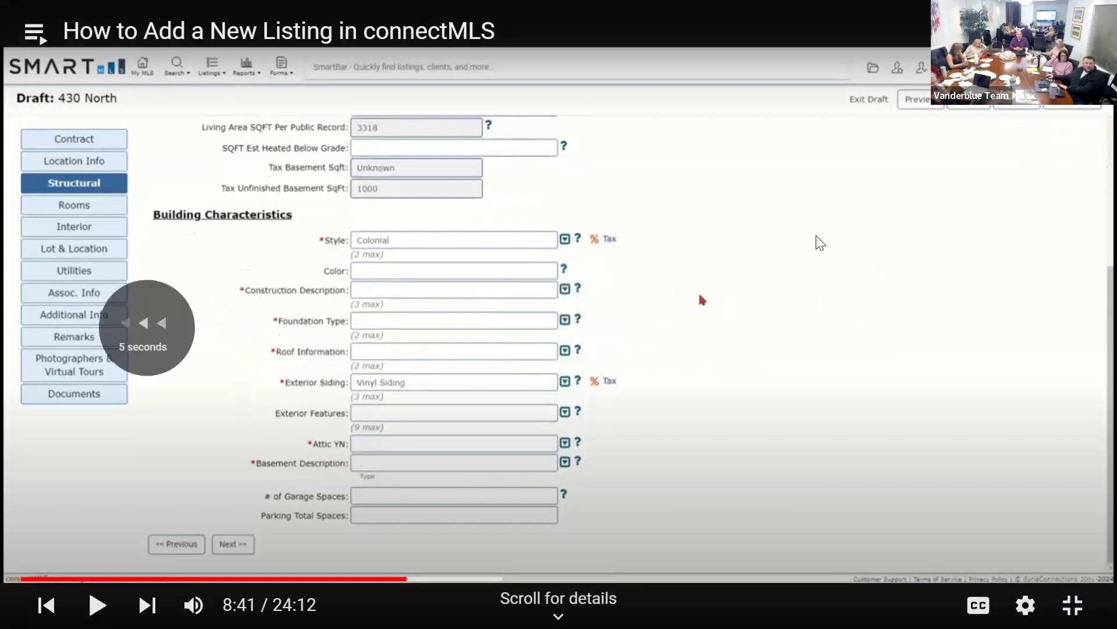
key("space")
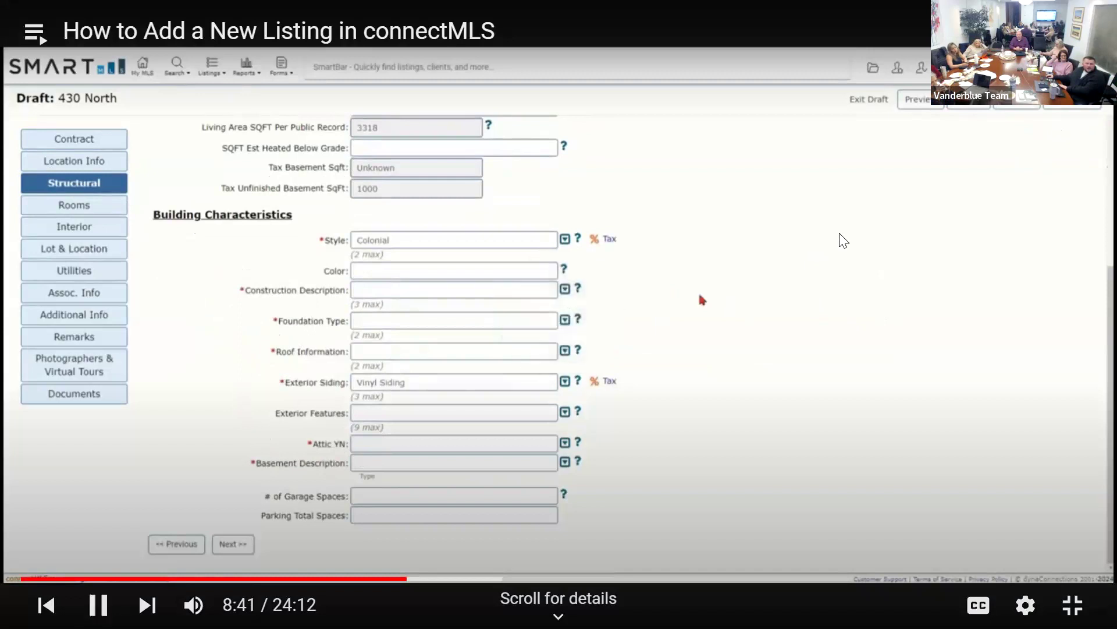
key("space")
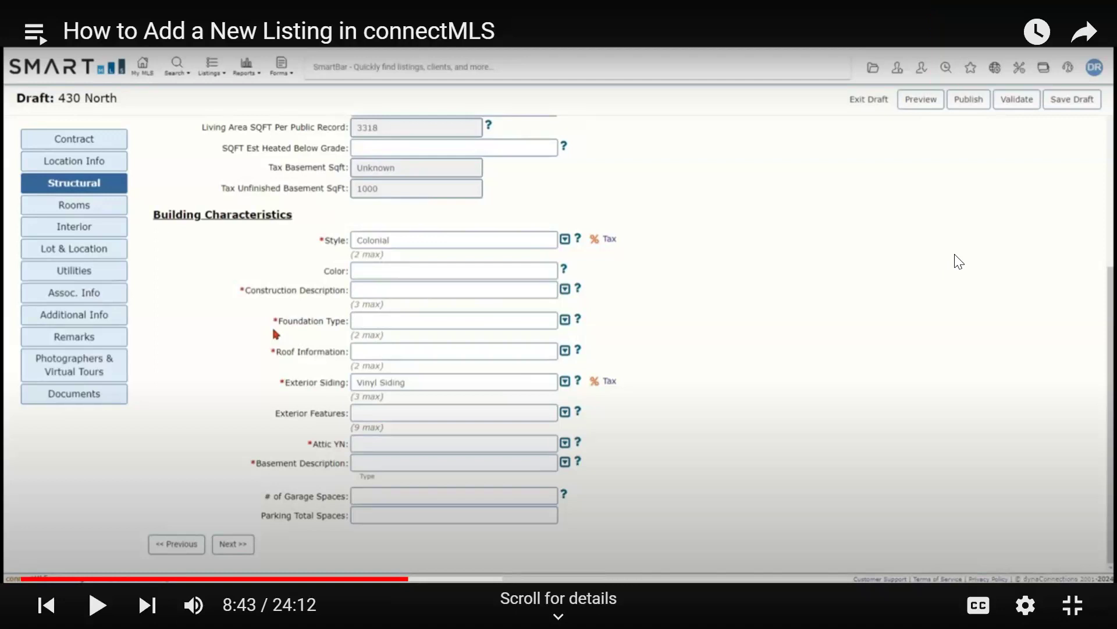
left_click(982, 226)
key("Left")
key("Left")
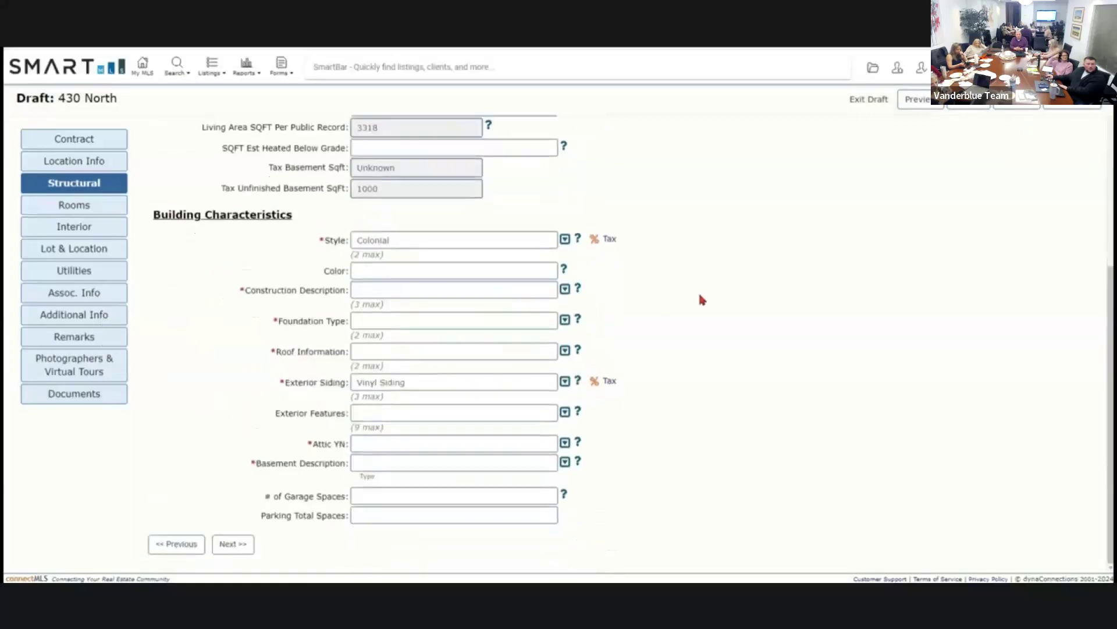
key("Left")
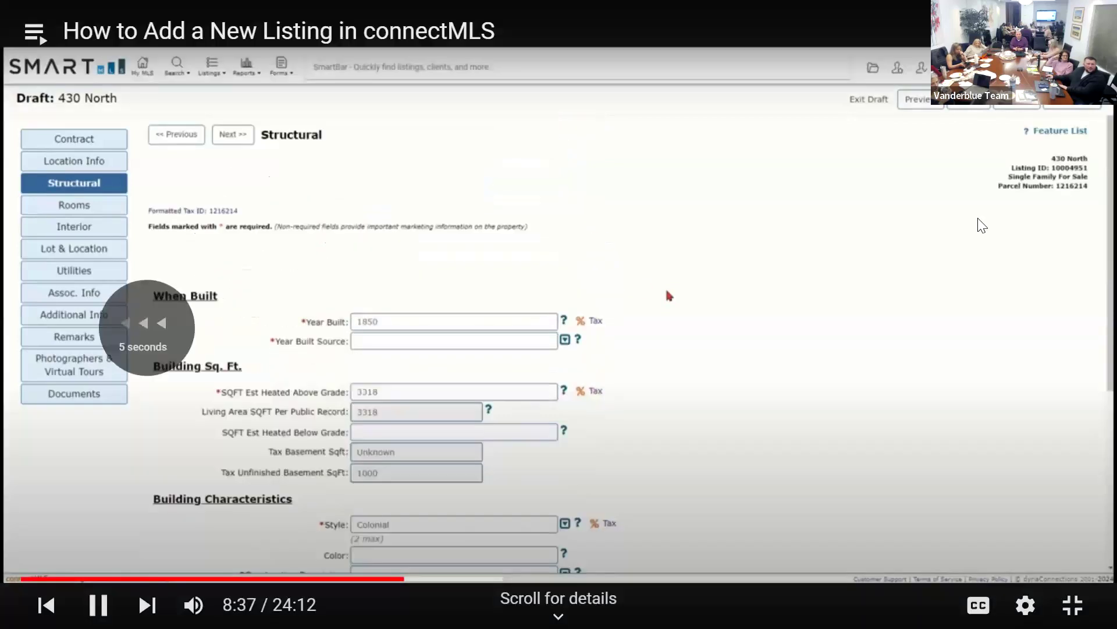
key("Left")
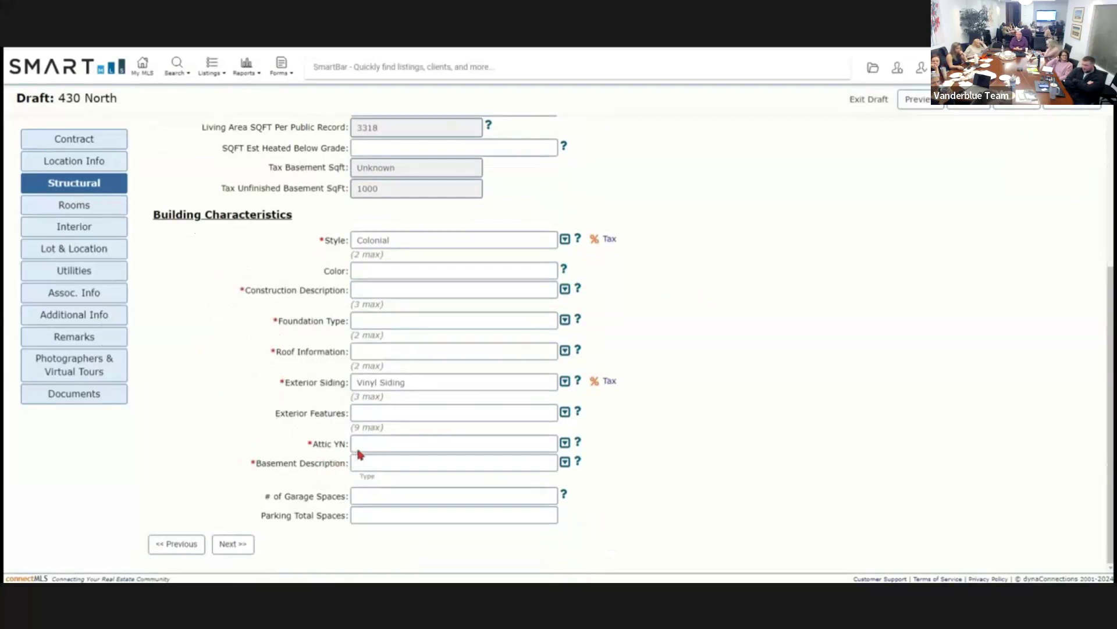
Set the Attic YN picklist to Yes.
left_click(565, 444)
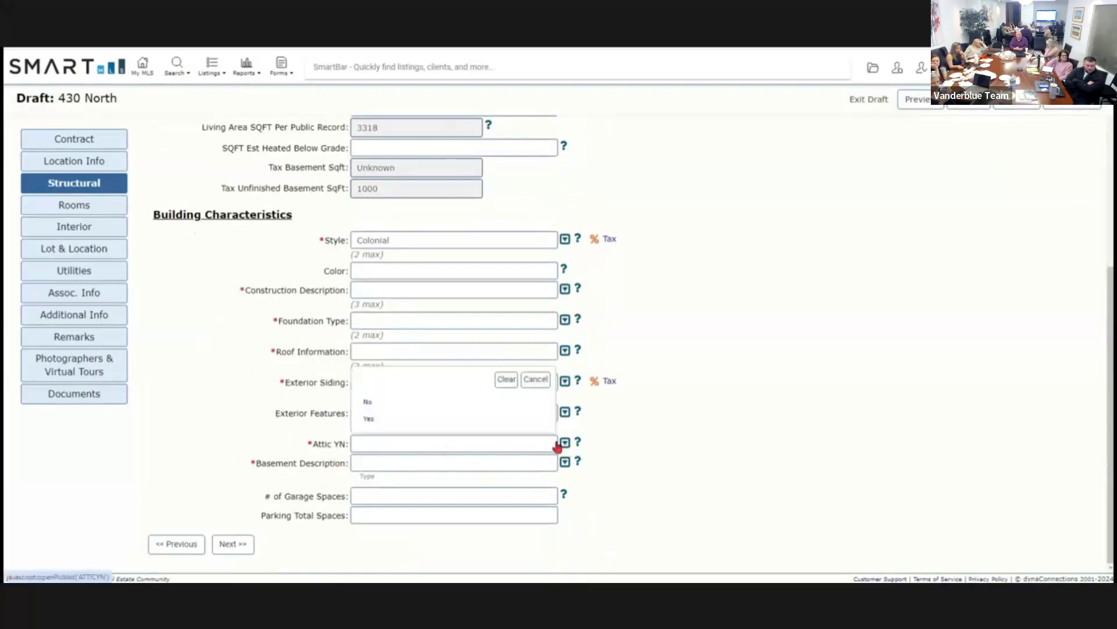
left_click(367, 401)
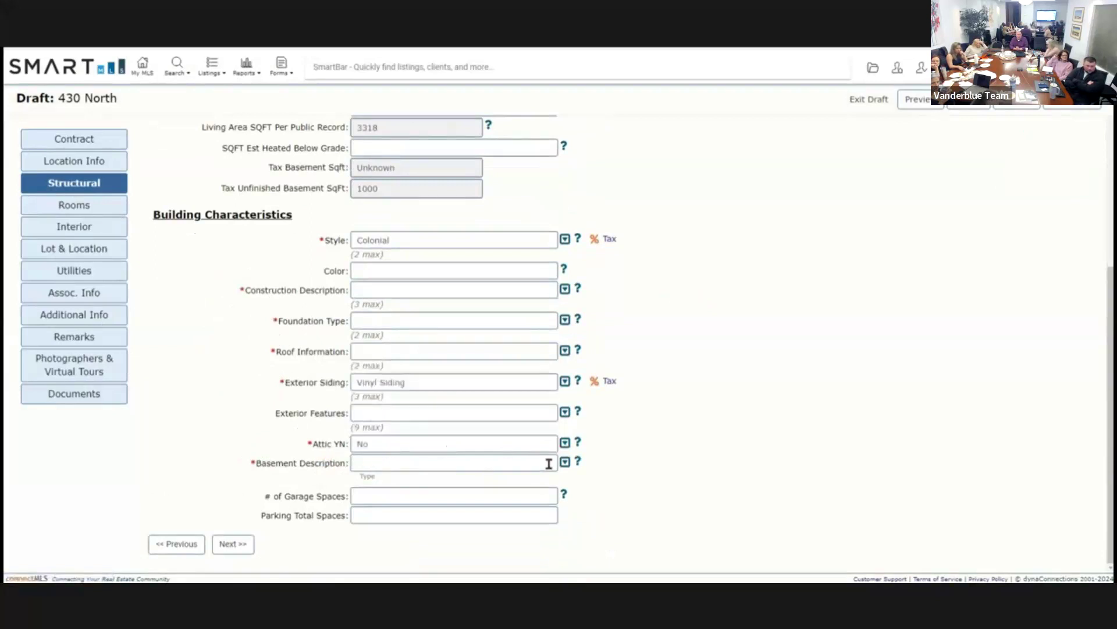
left_click(565, 443)
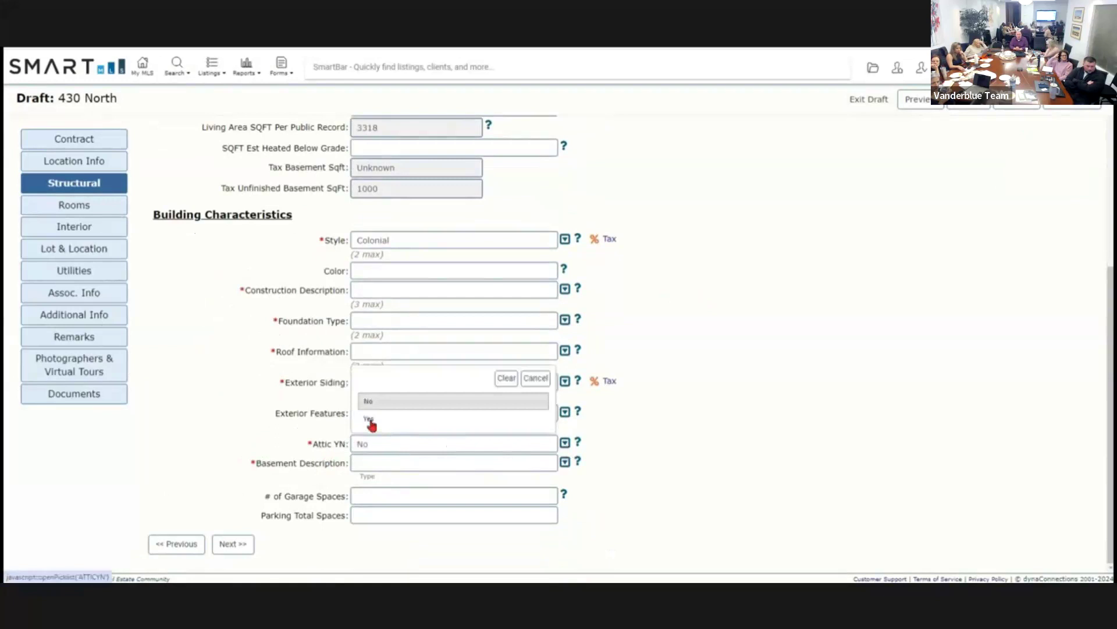
left_click(370, 420)
scroll(612, 439, "down", 2)
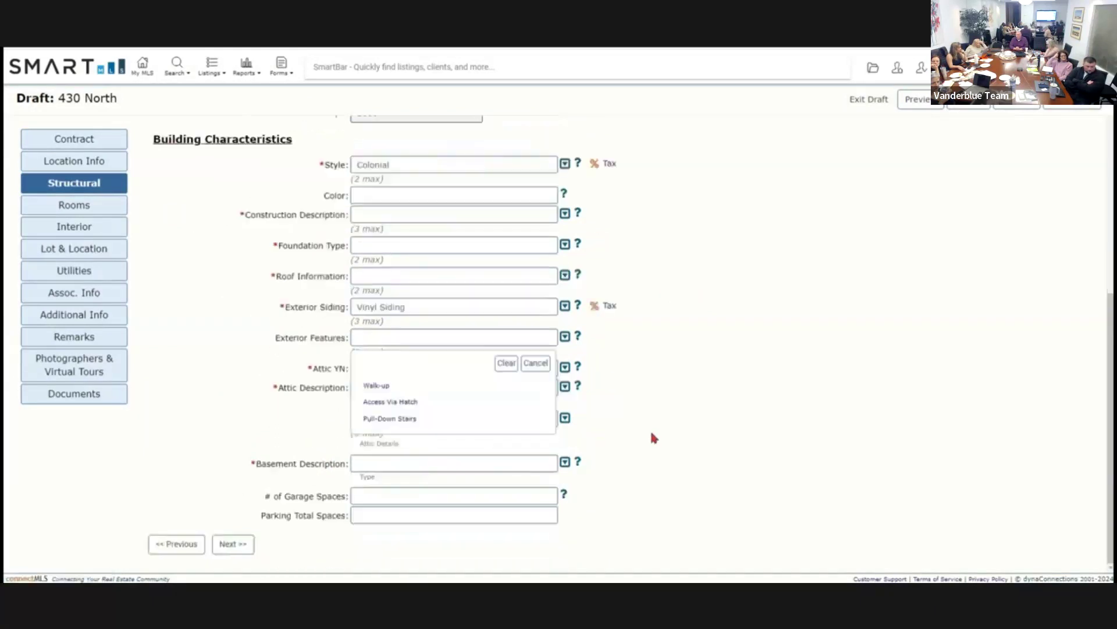
left_click(542, 364)
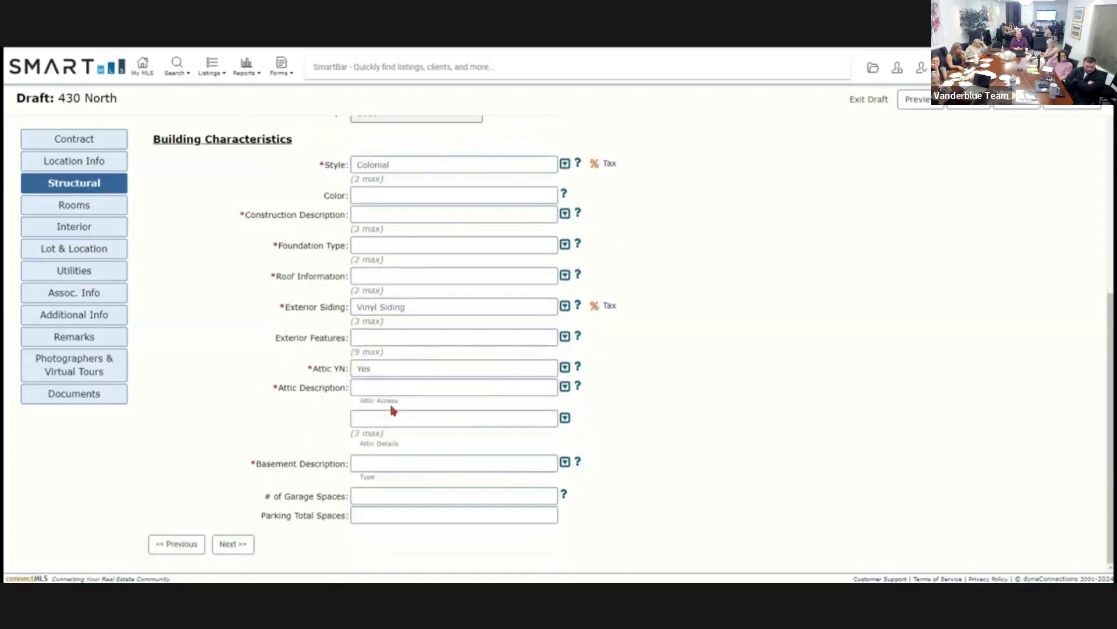
Choose Walk-up attic access and tick Unfinished and Storage Space as attic details.
left_click(565, 387)
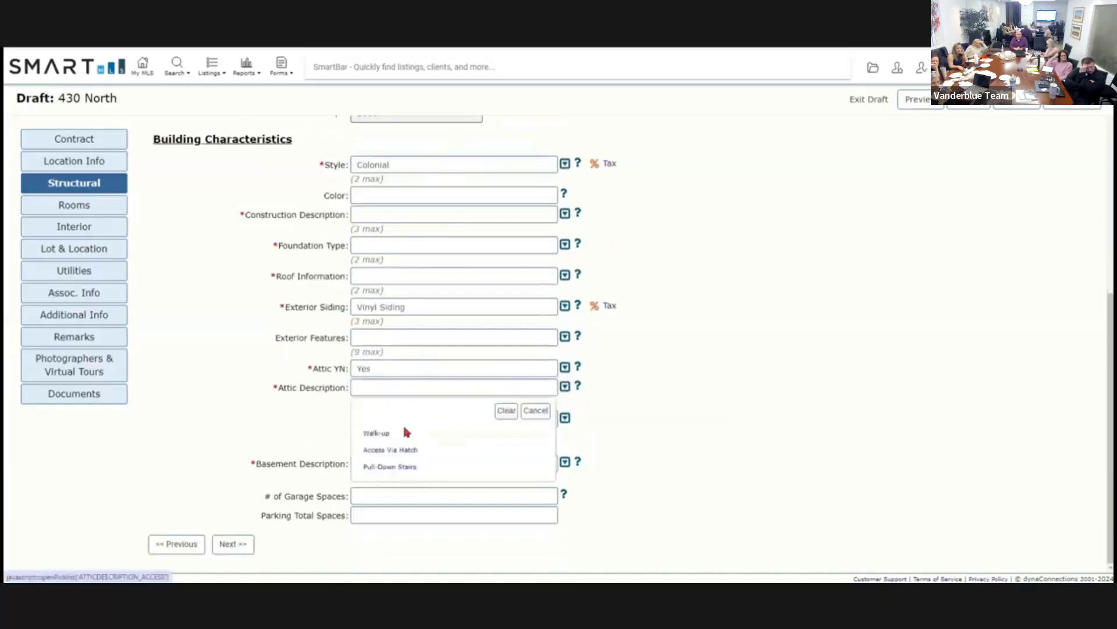
left_click(374, 432)
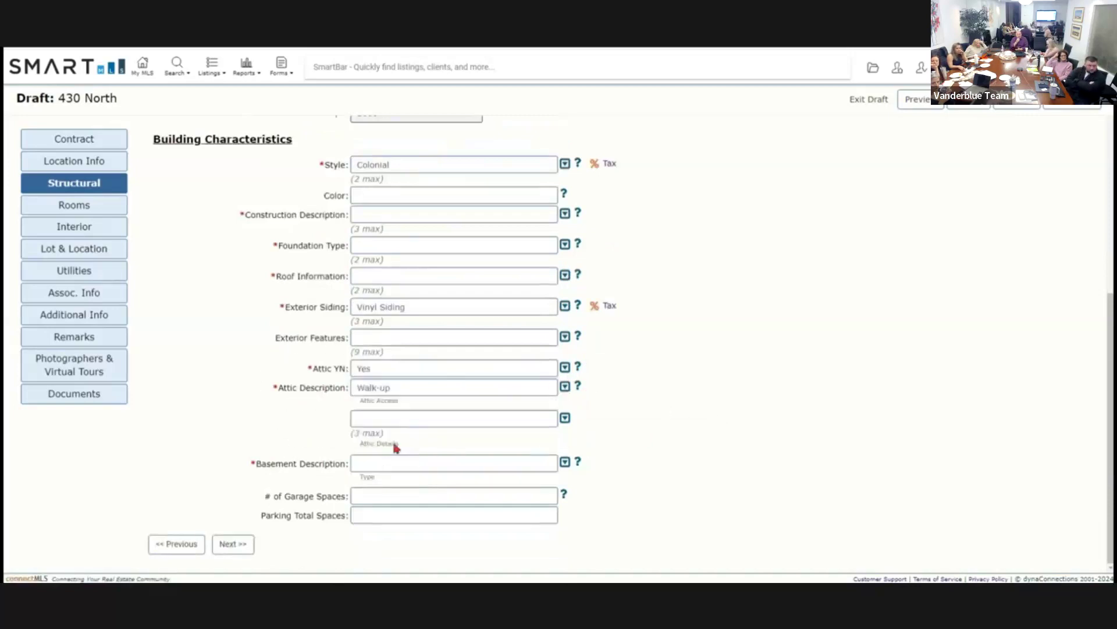
left_click(367, 438)
left_click(367, 438)
left_click(566, 424)
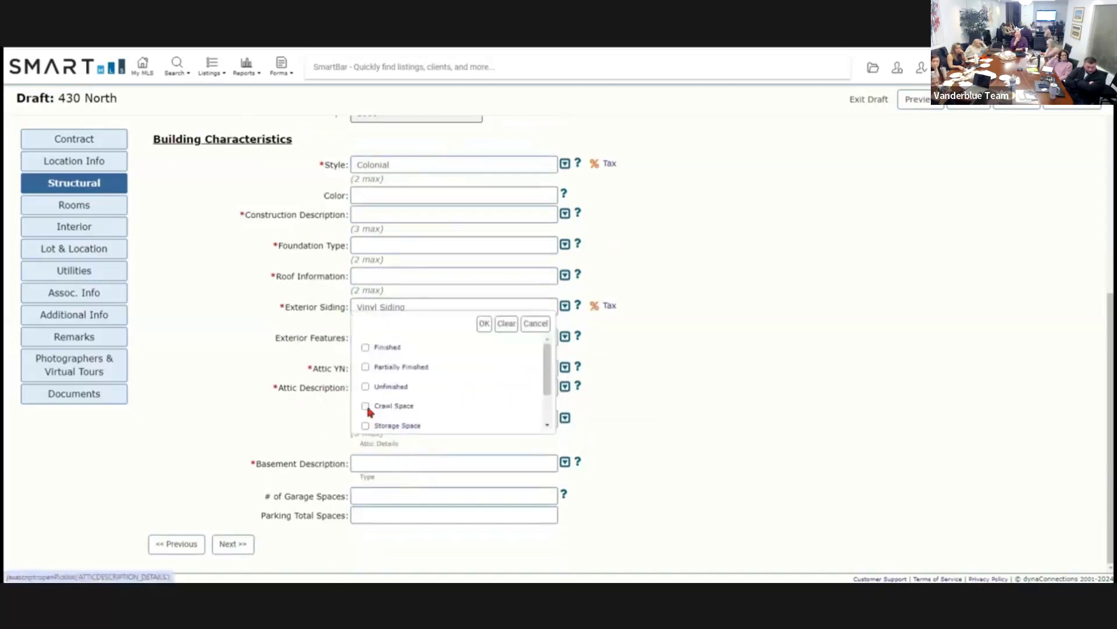
left_click(365, 386)
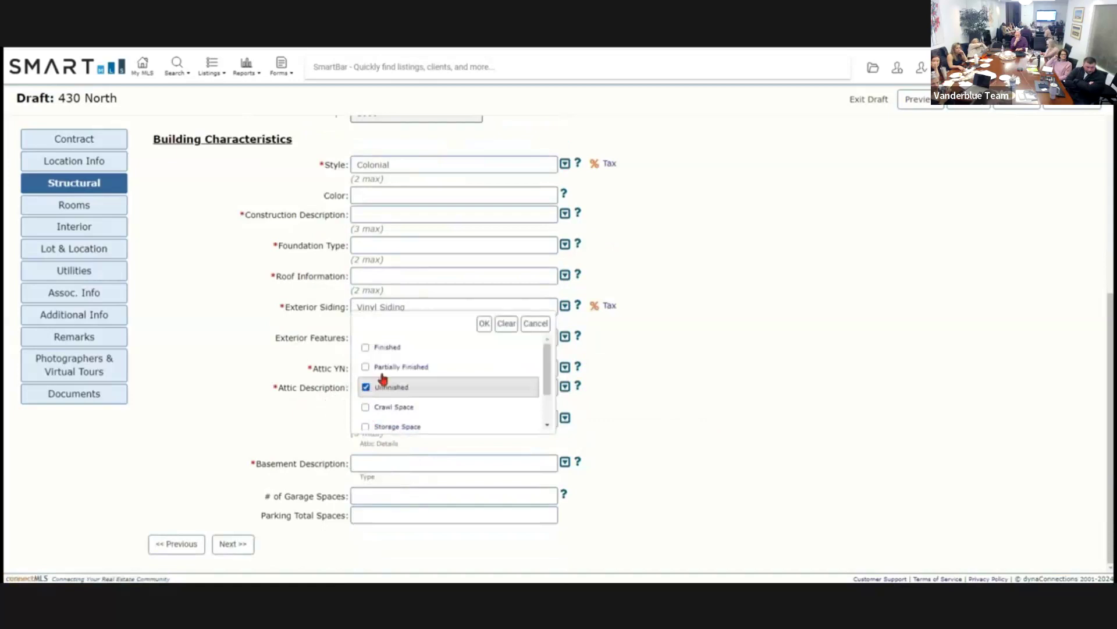
left_click(413, 424)
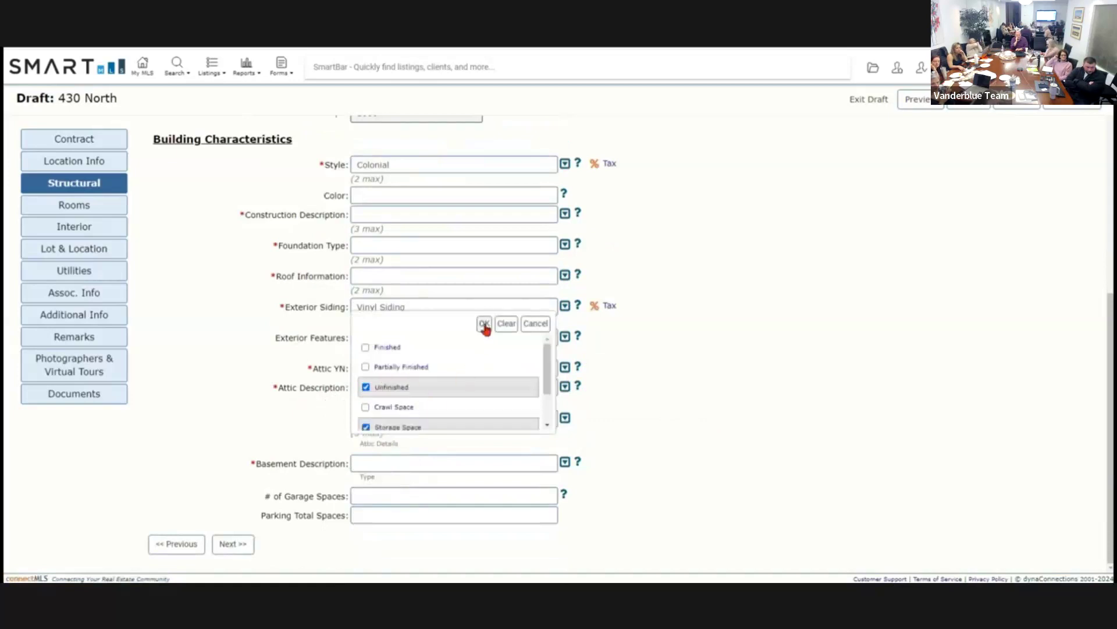
left_click(484, 325)
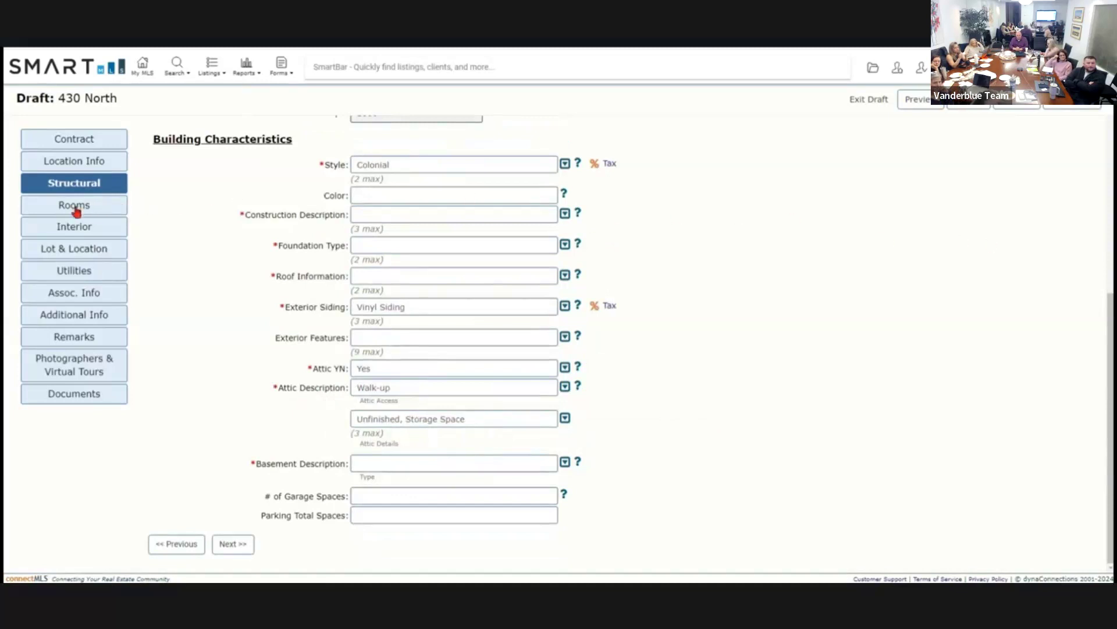
Open the draft's Rooms page while pausing and replaying the tutorial video.
left_click(102, 211)
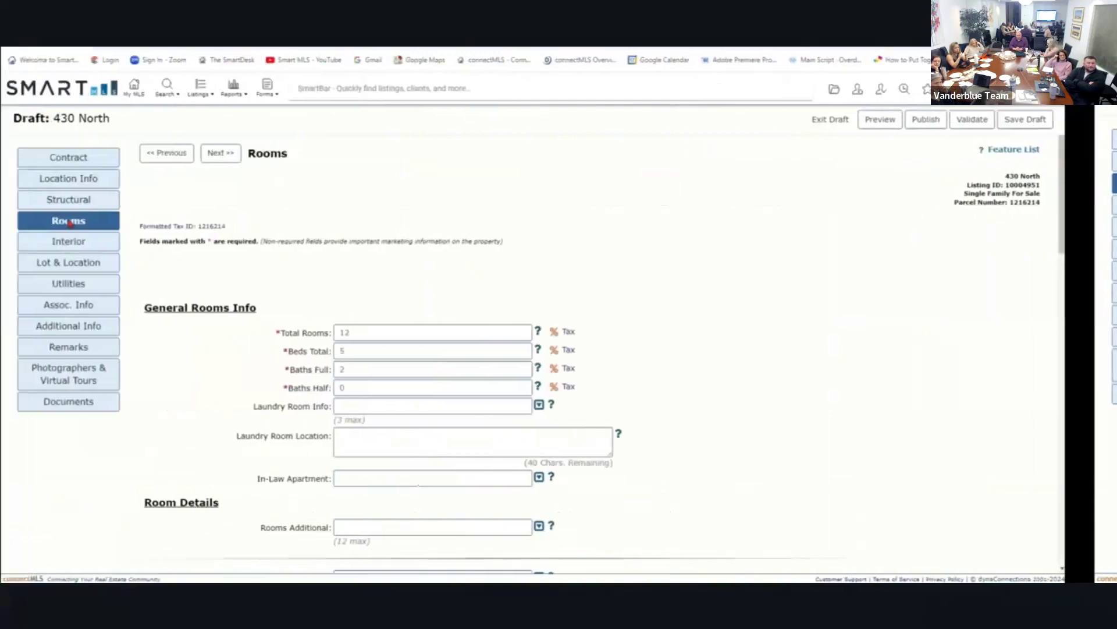
key("Left")
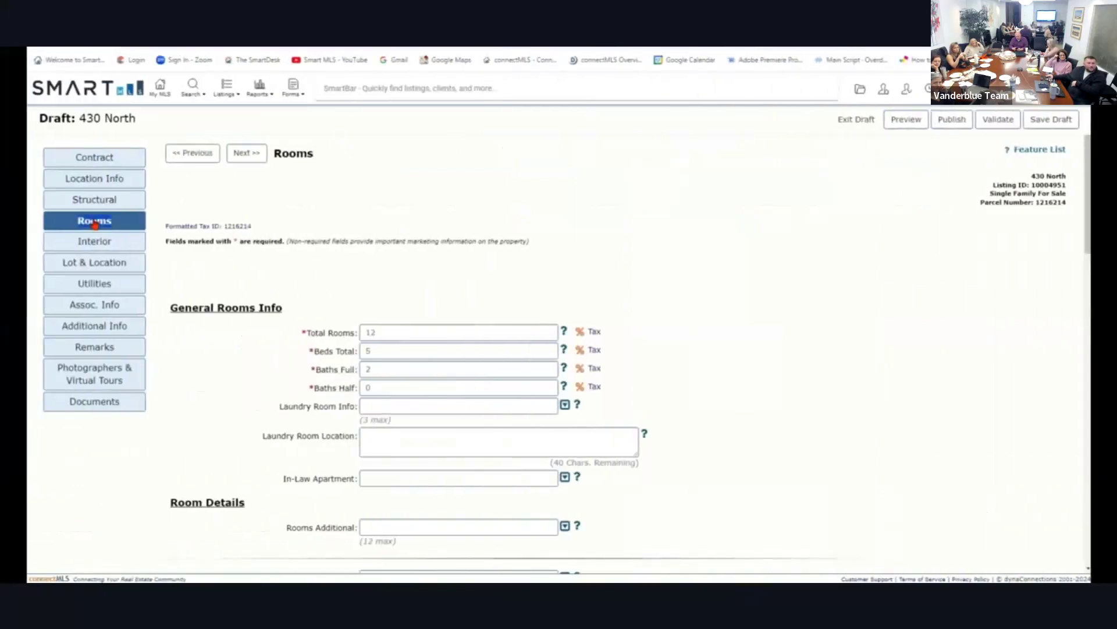
key("space")
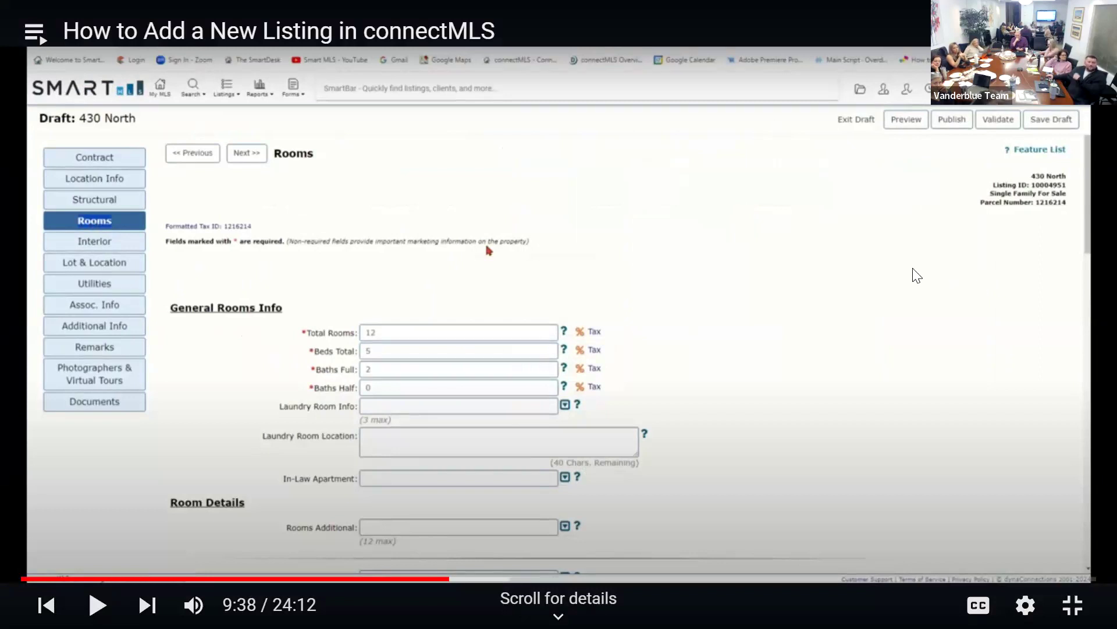
left_click(923, 288)
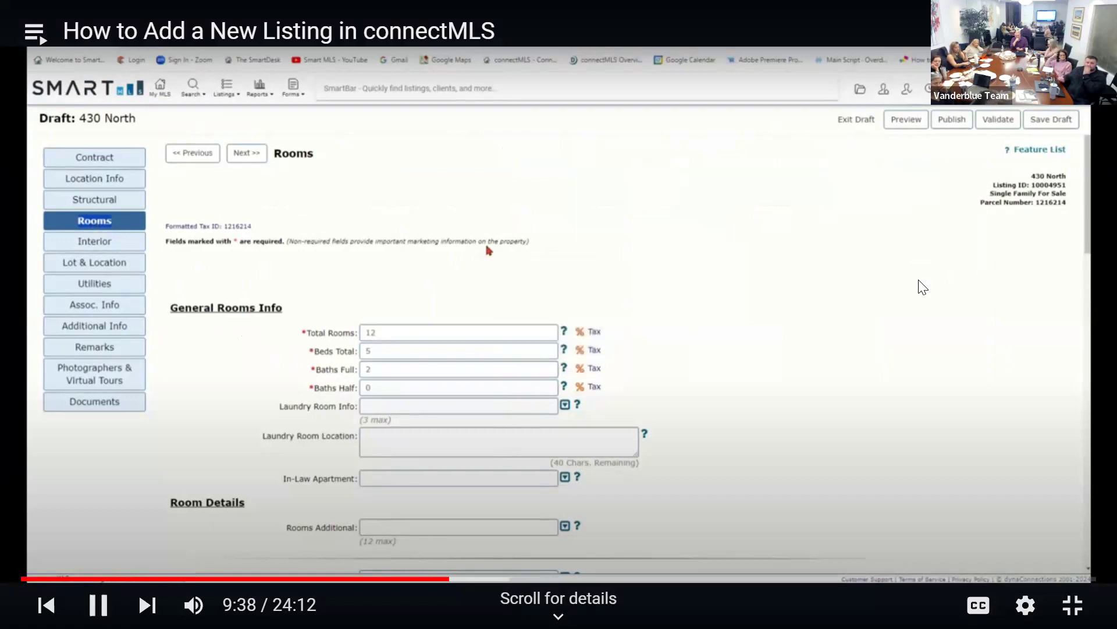
left_click(947, 307)
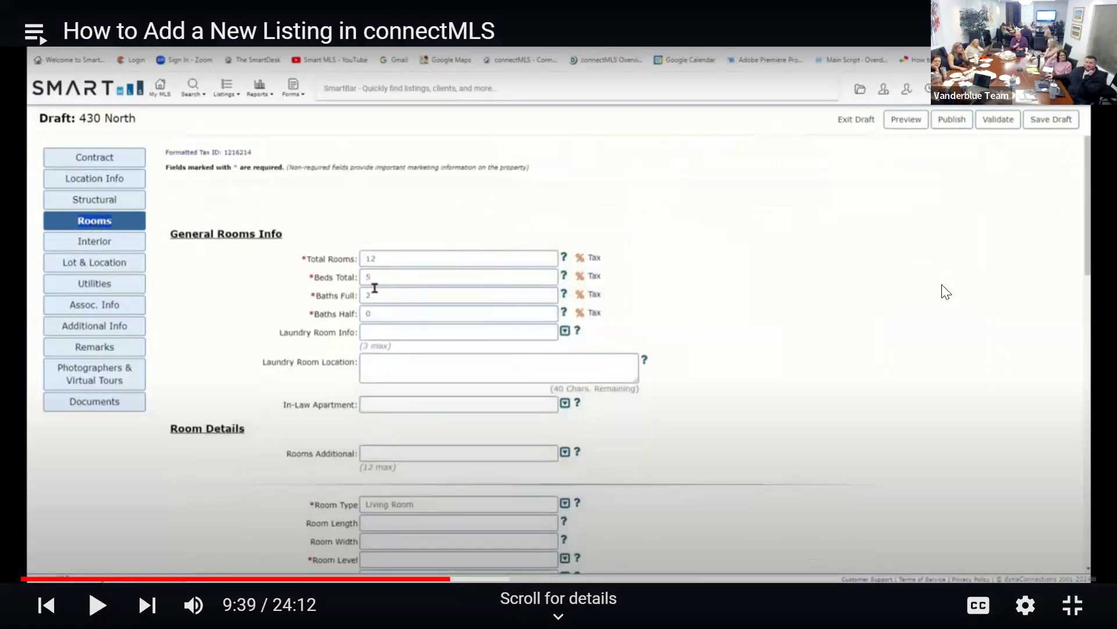
left_click(914, 291)
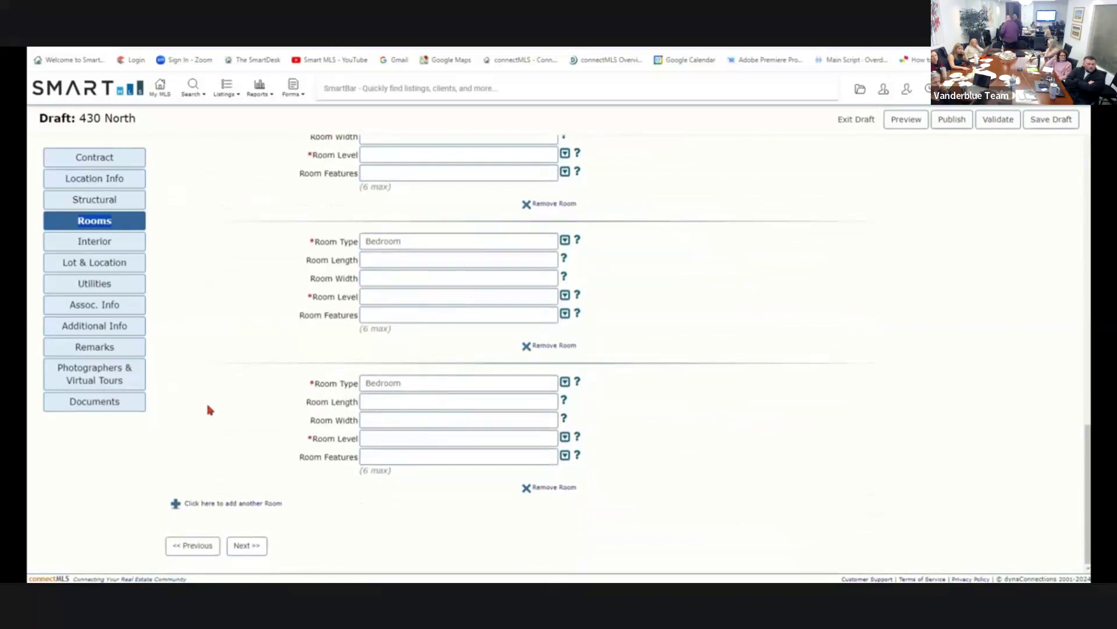
left_click(228, 511)
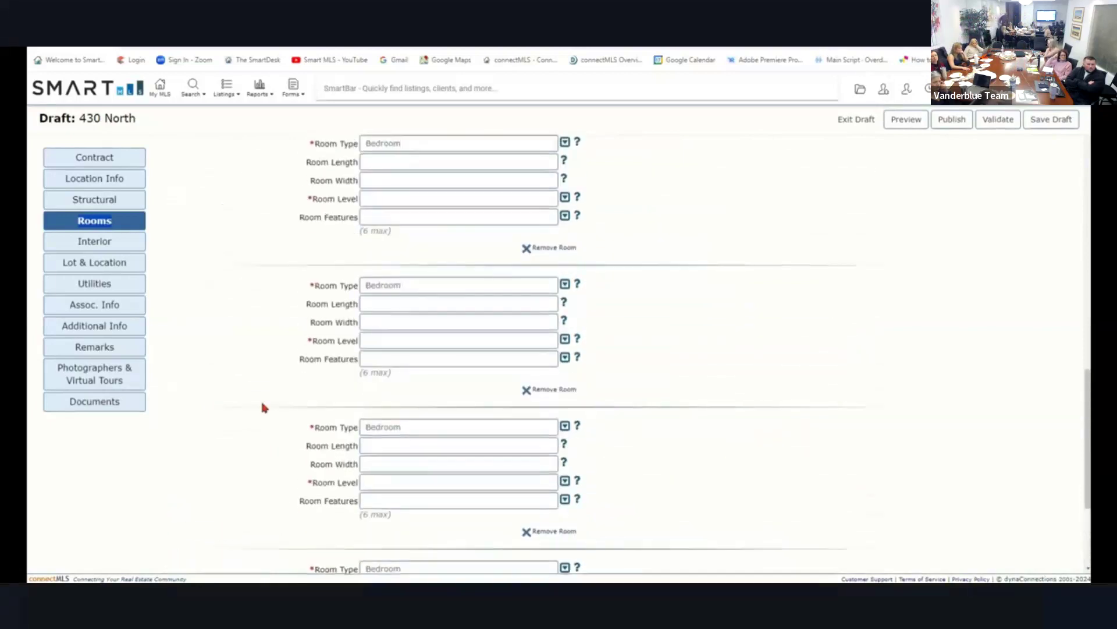
scroll(263, 408, "up", 3)
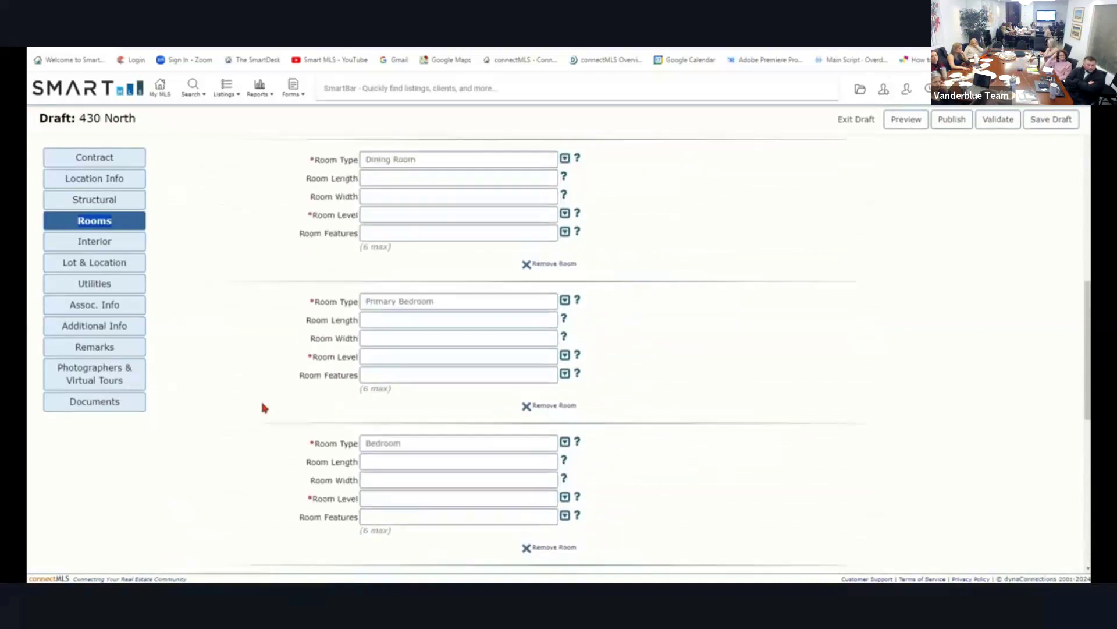
scroll(262, 406, "up", 3)
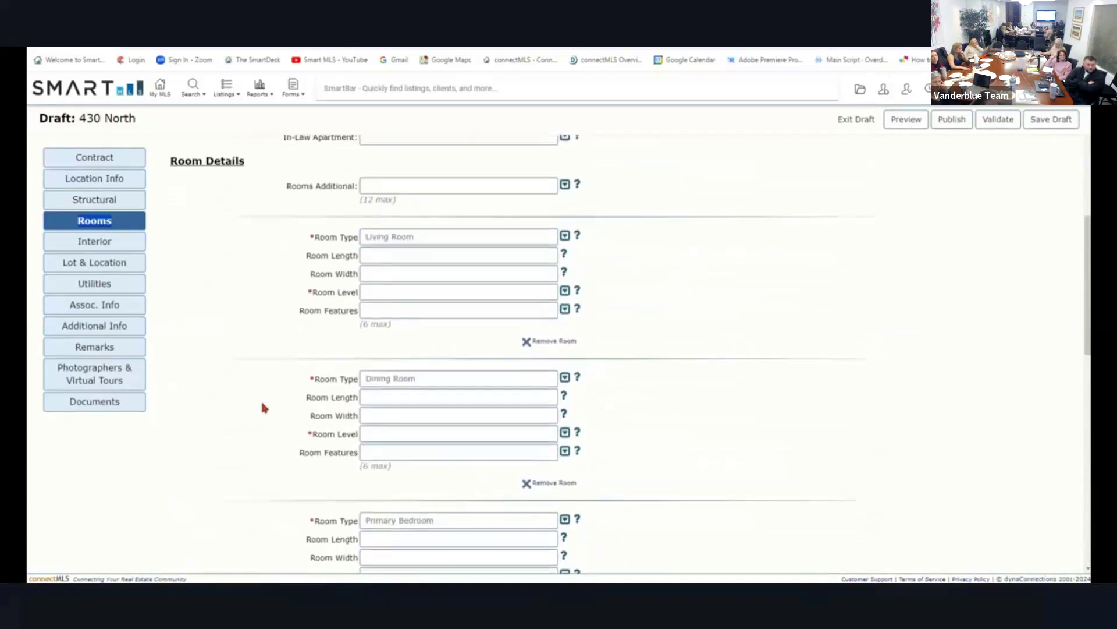
scroll(260, 408, "up", 1)
left_click(398, 319)
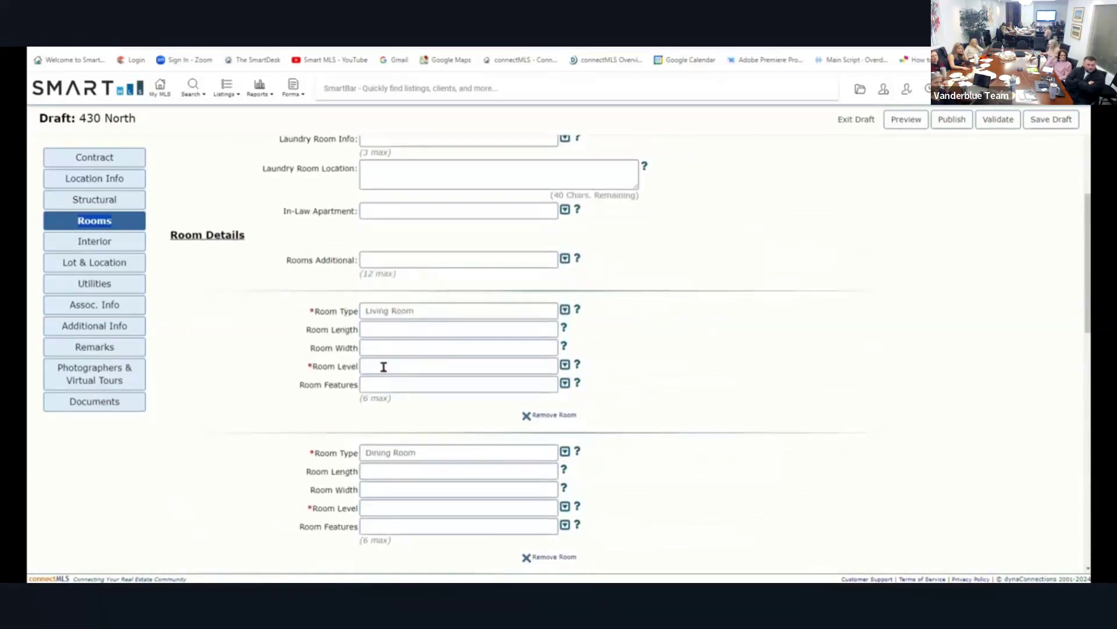
Dismiss the Living Room and Dining Room feature lists, then open the Primary Bedroom's Room Features list.
left_click(370, 406)
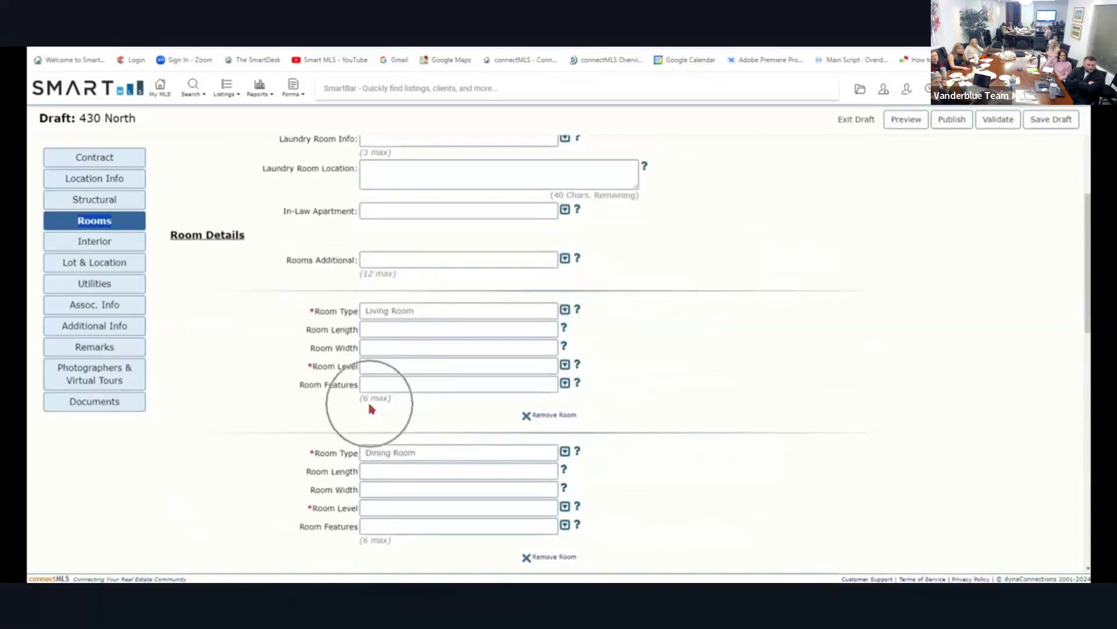
left_click(565, 384)
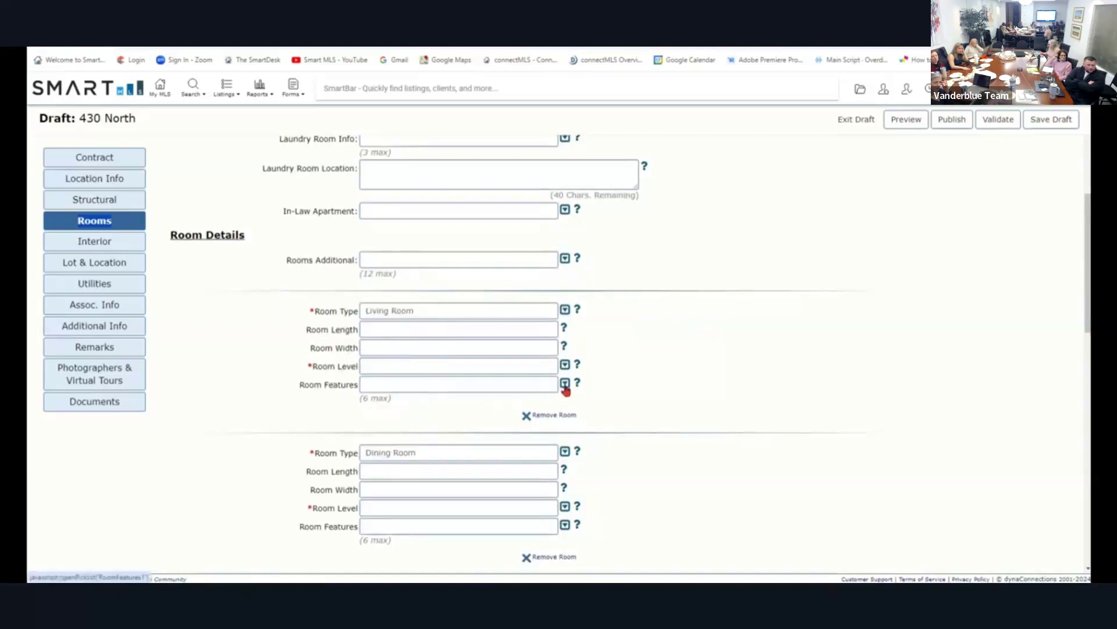
scroll(469, 431, "down", 3)
scroll(469, 431, "down", 5)
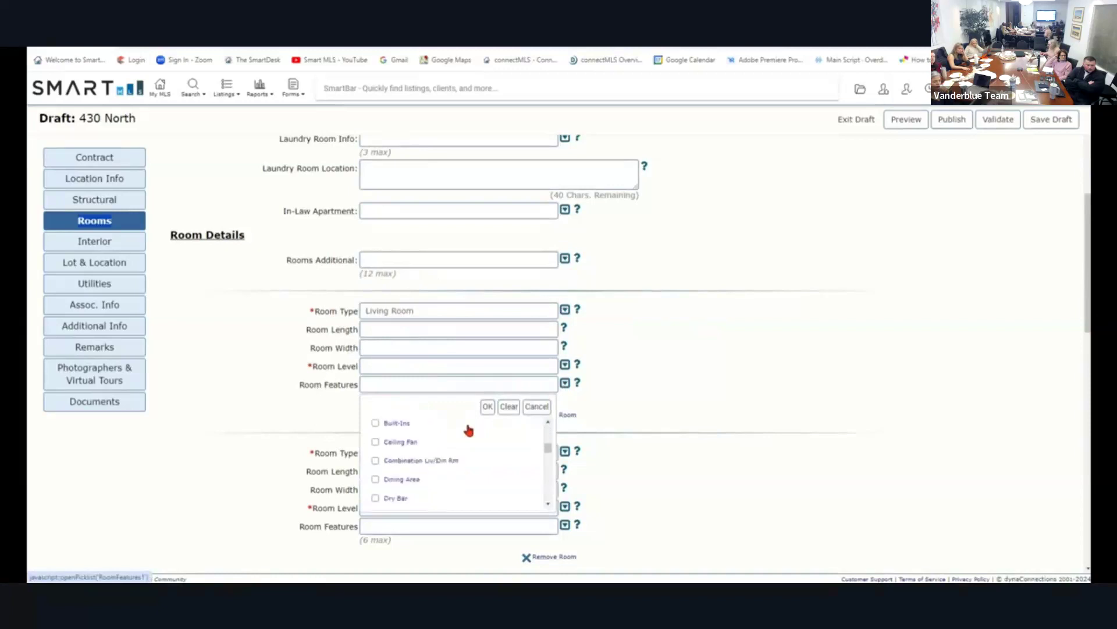
left_click(536, 406)
scroll(613, 415, "down", 1)
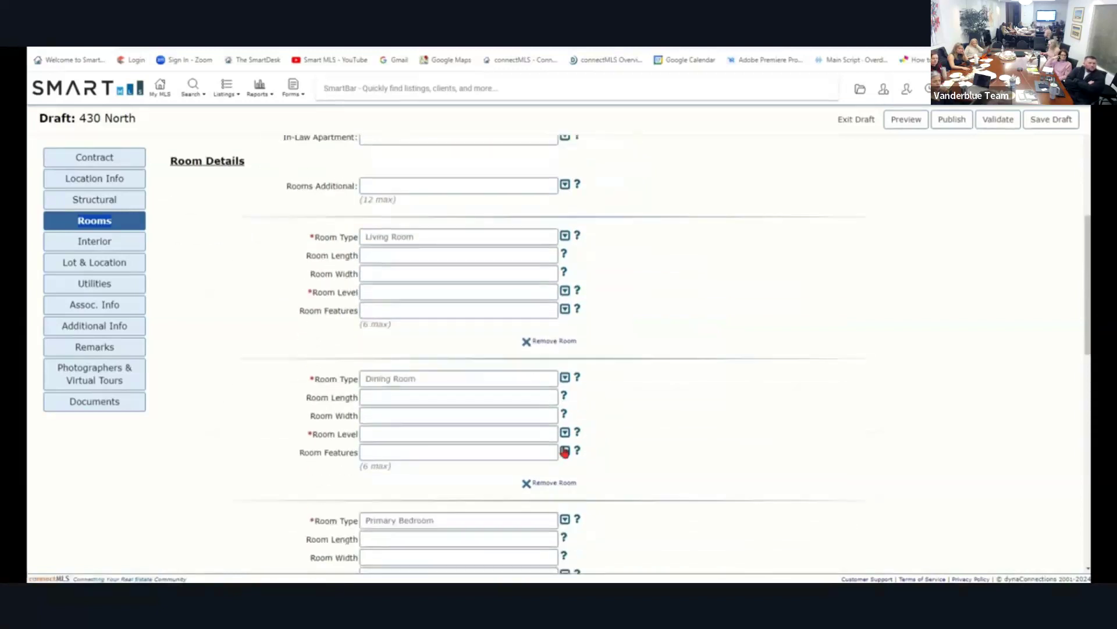
left_click(564, 452)
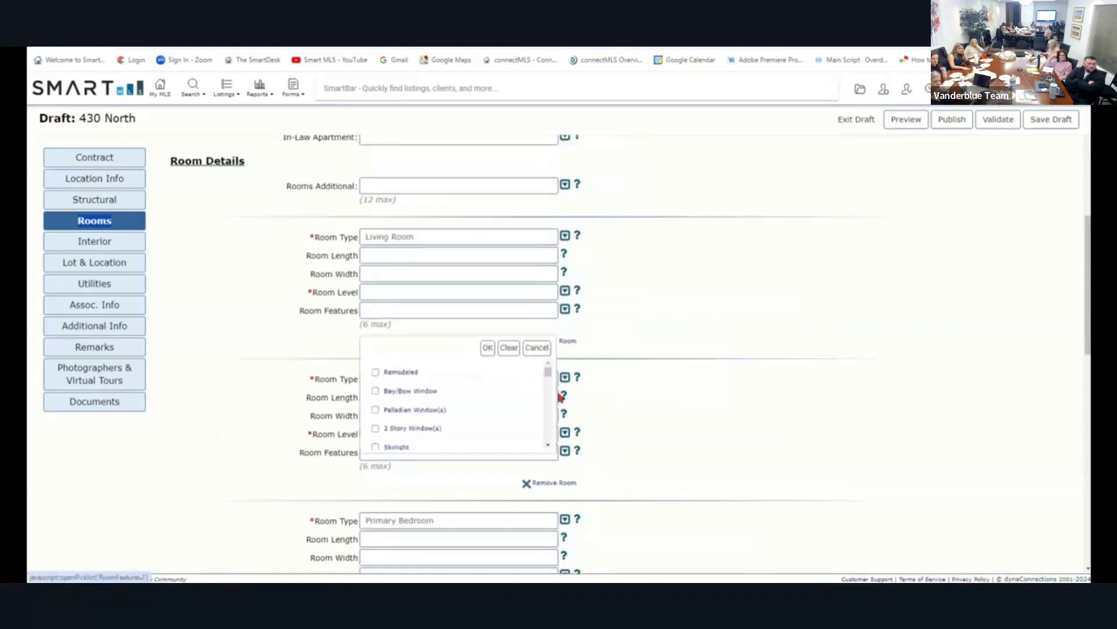
left_click_drag(549, 376, 549, 393)
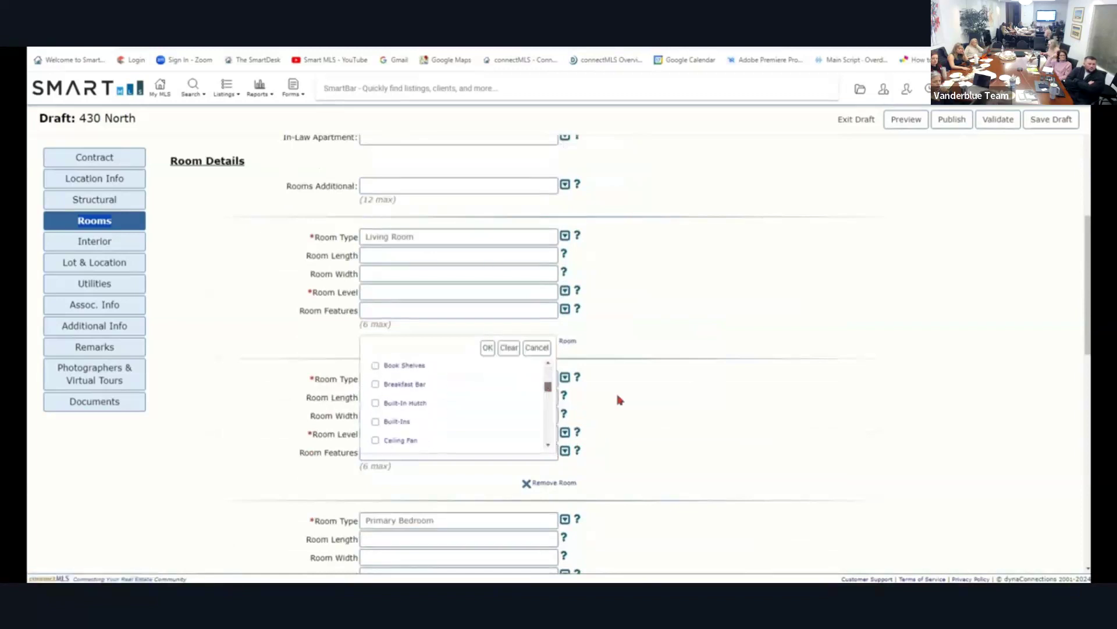
scroll(616, 392, "down", 3)
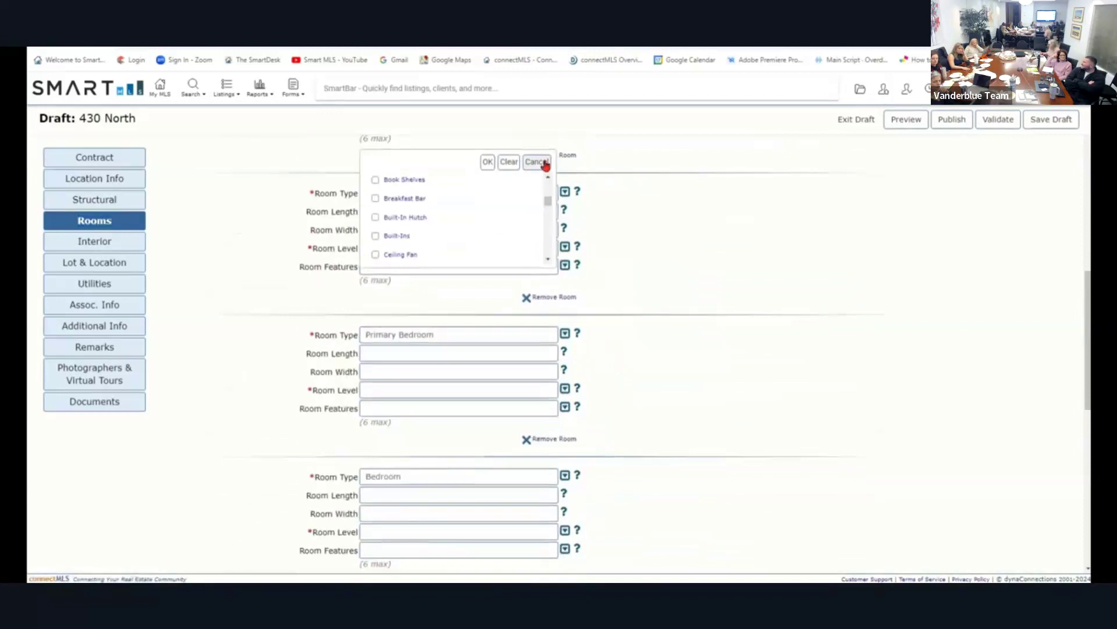
left_click(543, 163)
left_click(428, 411)
left_click(735, 295)
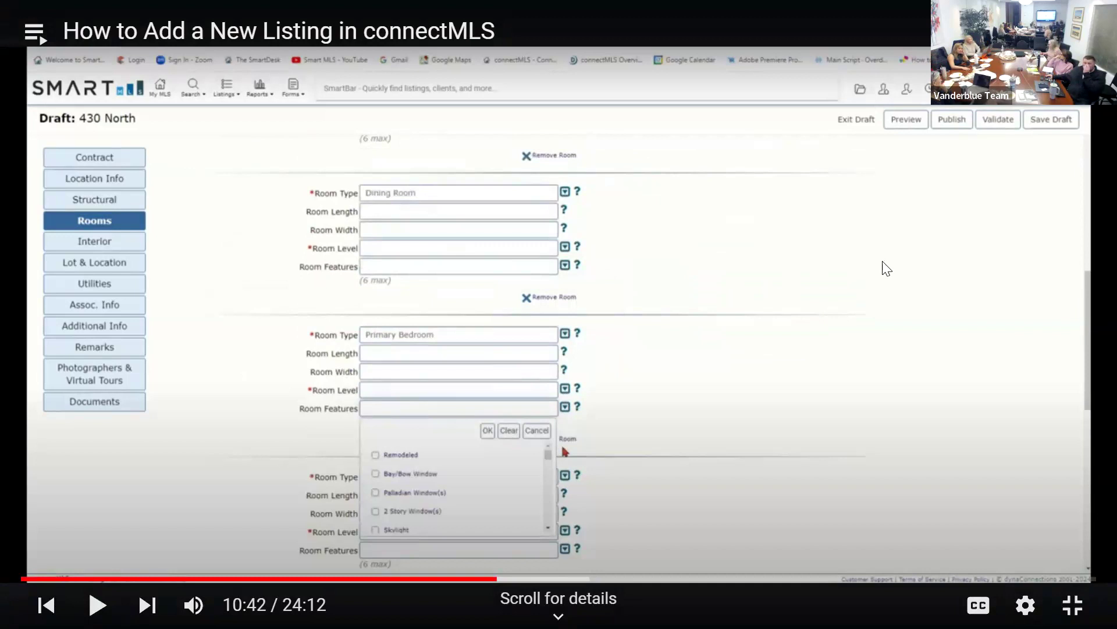
left_click(885, 268)
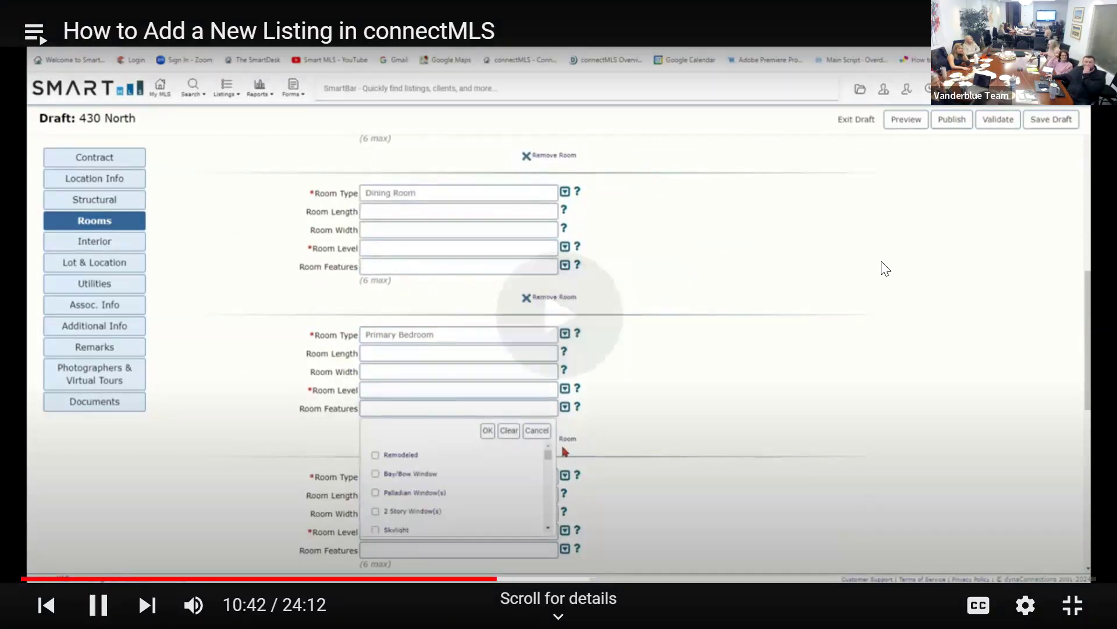
left_click(885, 268)
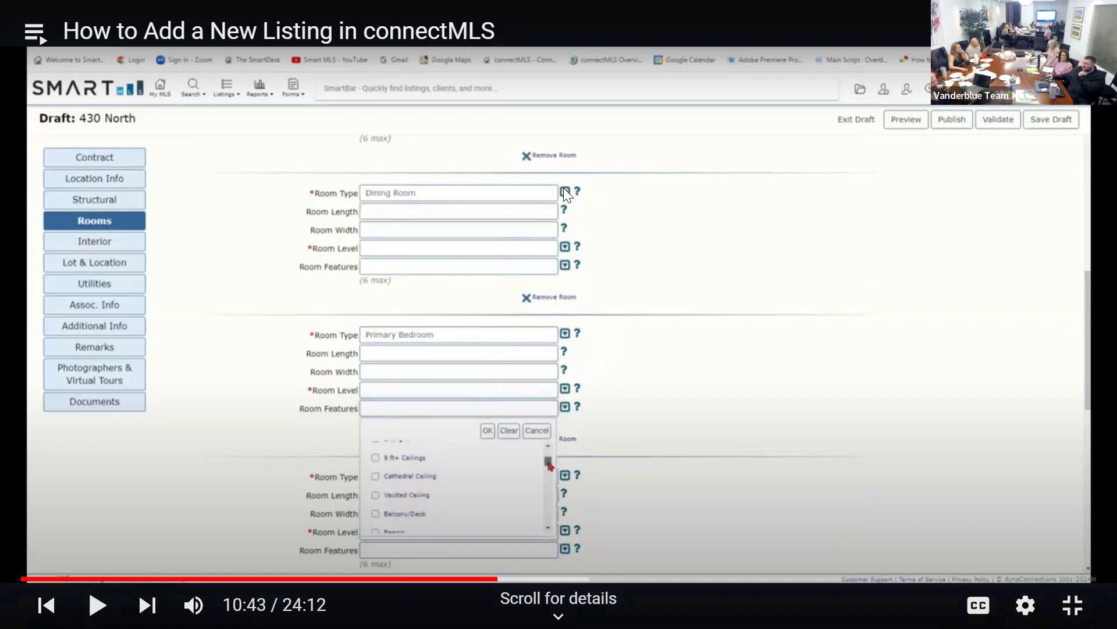
key("space")
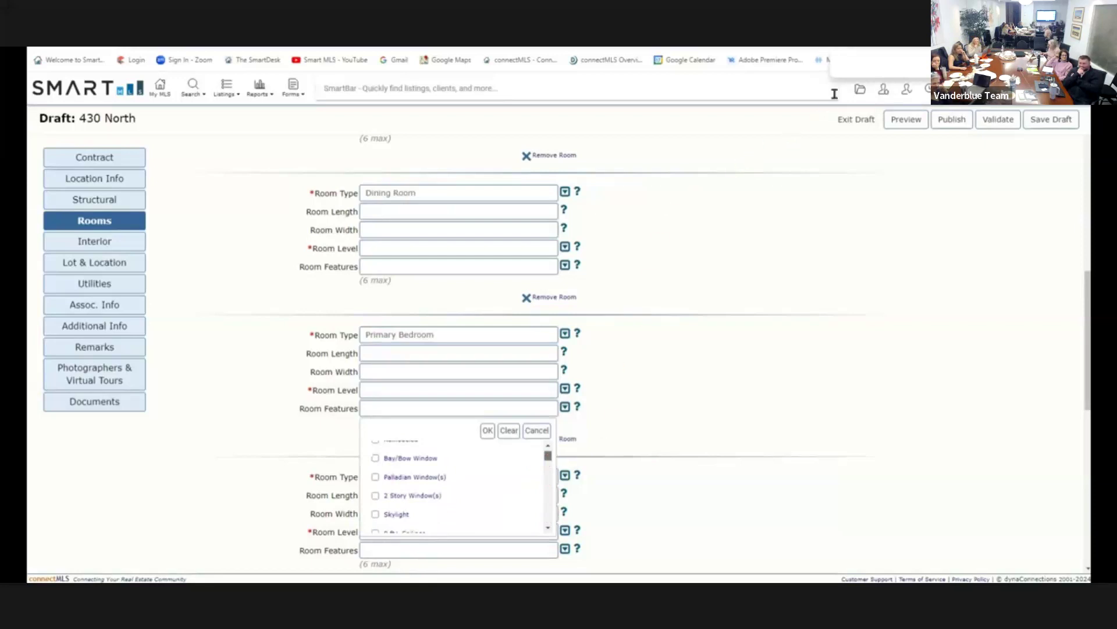
Locate Palladian Window(s) with a page search and tick it for the Primary Bedroom.
left_click(850, 69)
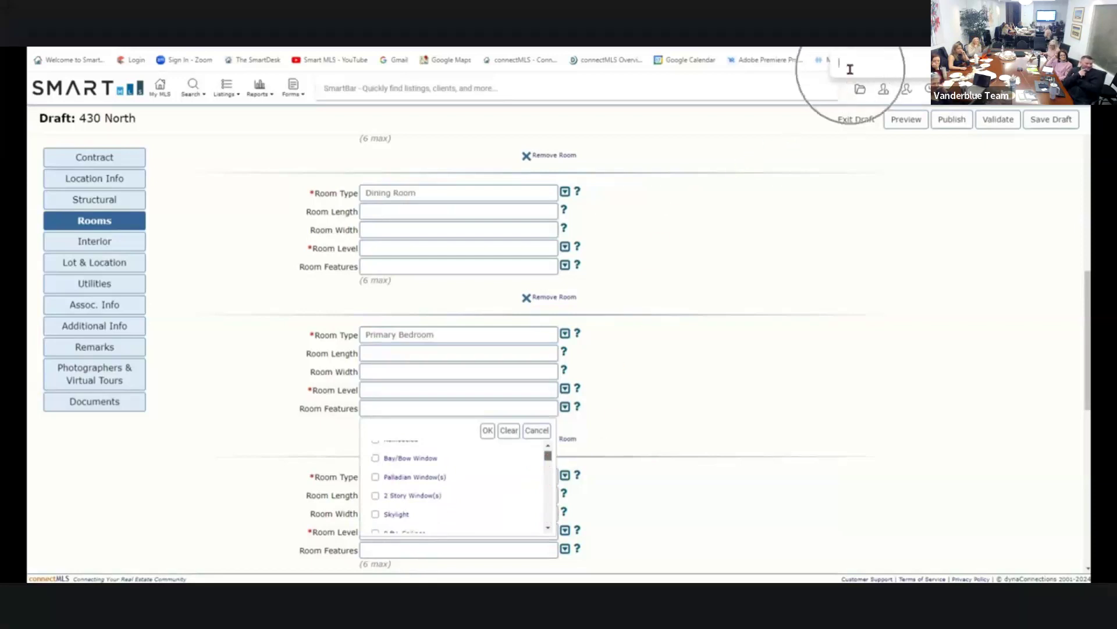
left_click(850, 69)
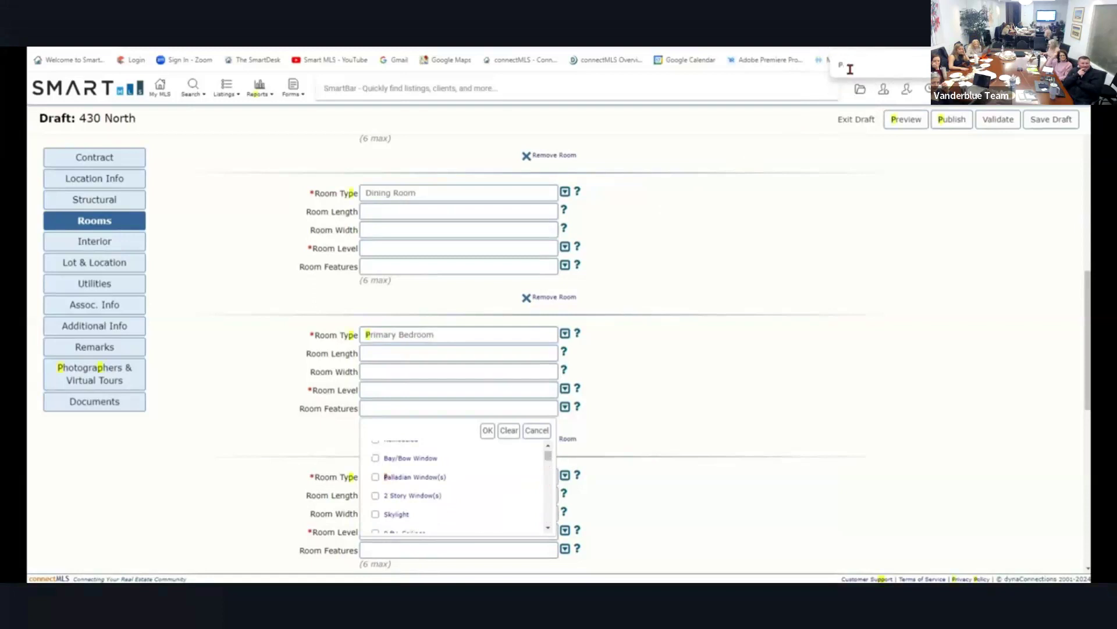
type("al")
left_click(400, 486)
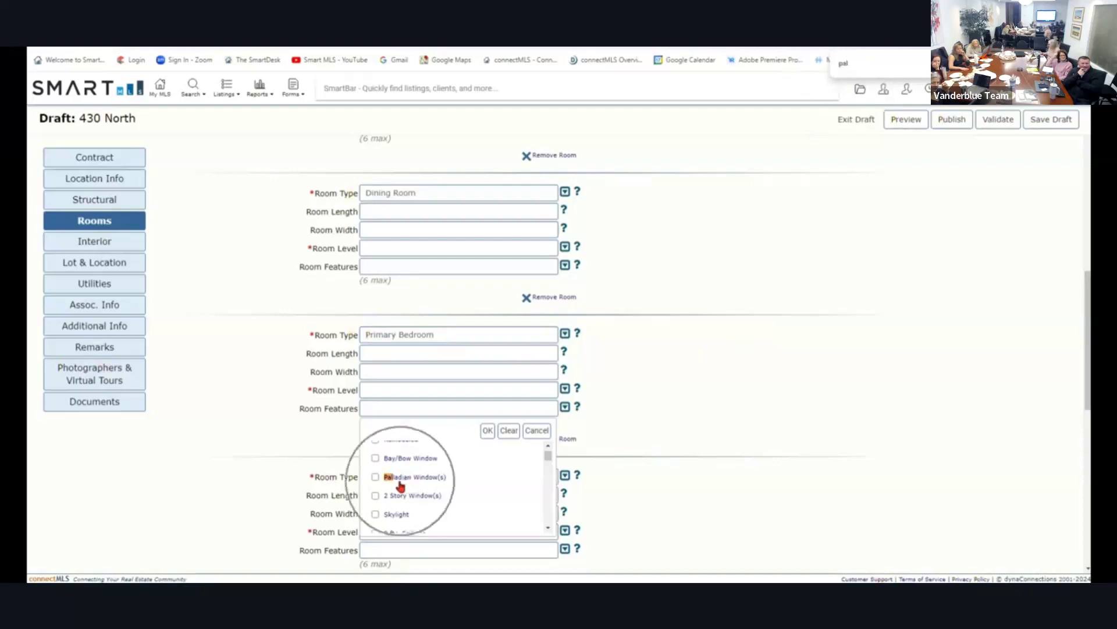
left_click(376, 477)
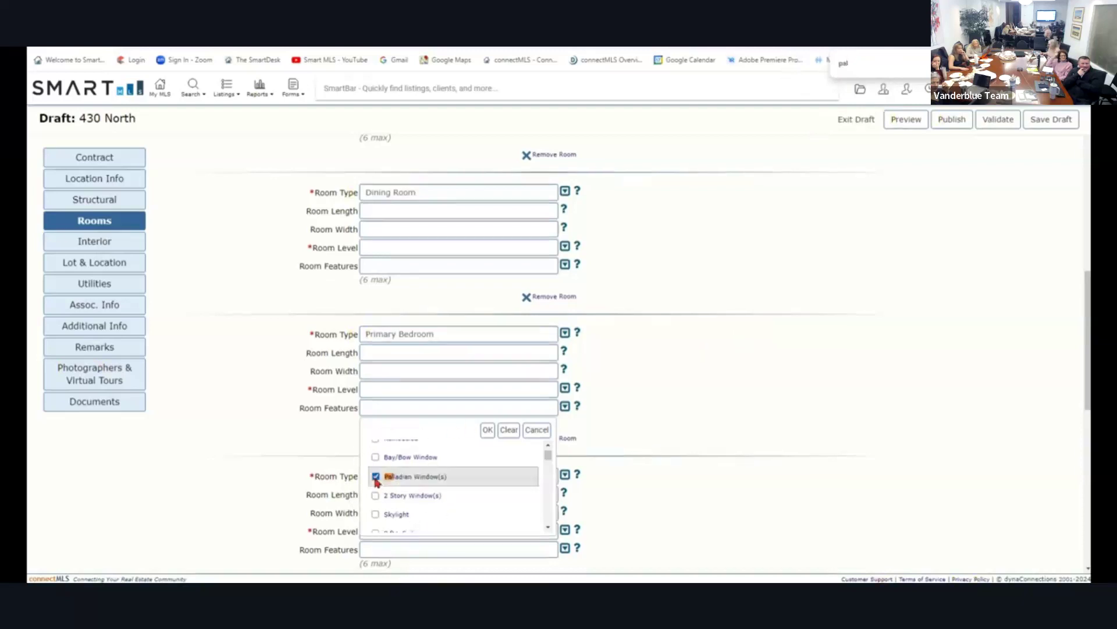
left_click(488, 432)
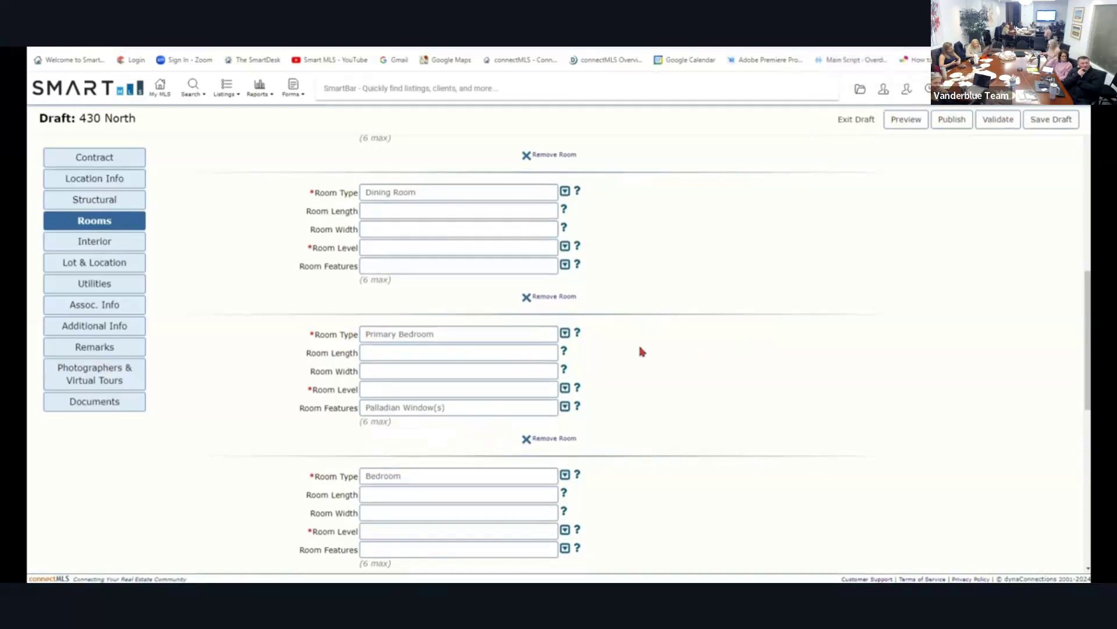
scroll(640, 348, "down", 1)
scroll(639, 347, "down", 1)
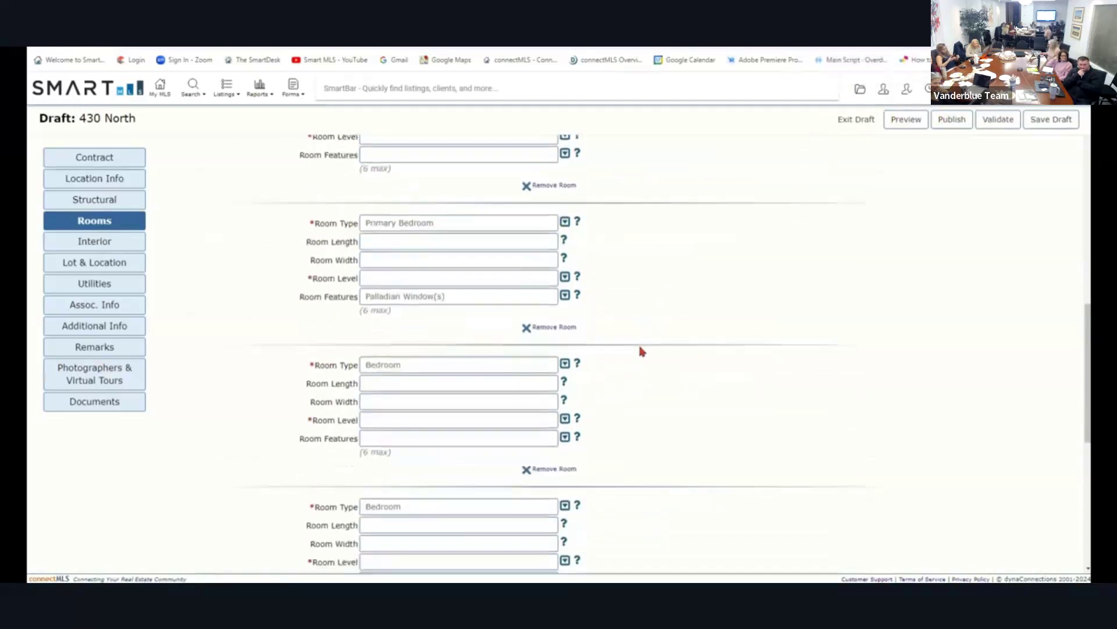
scroll(639, 350, "down", 4)
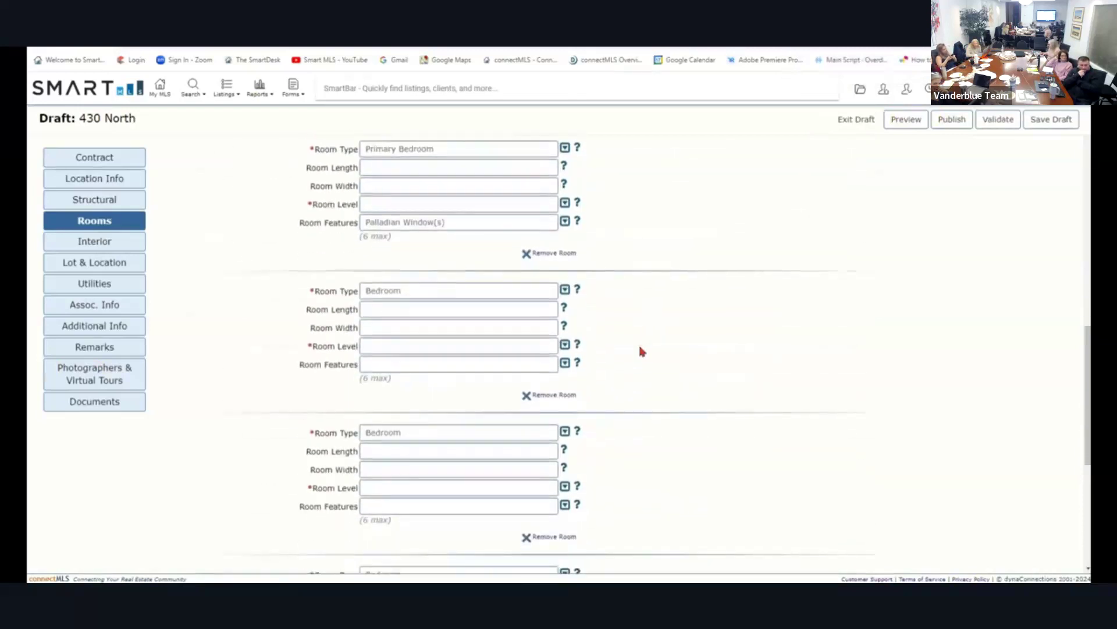
scroll(640, 351, "up", 4)
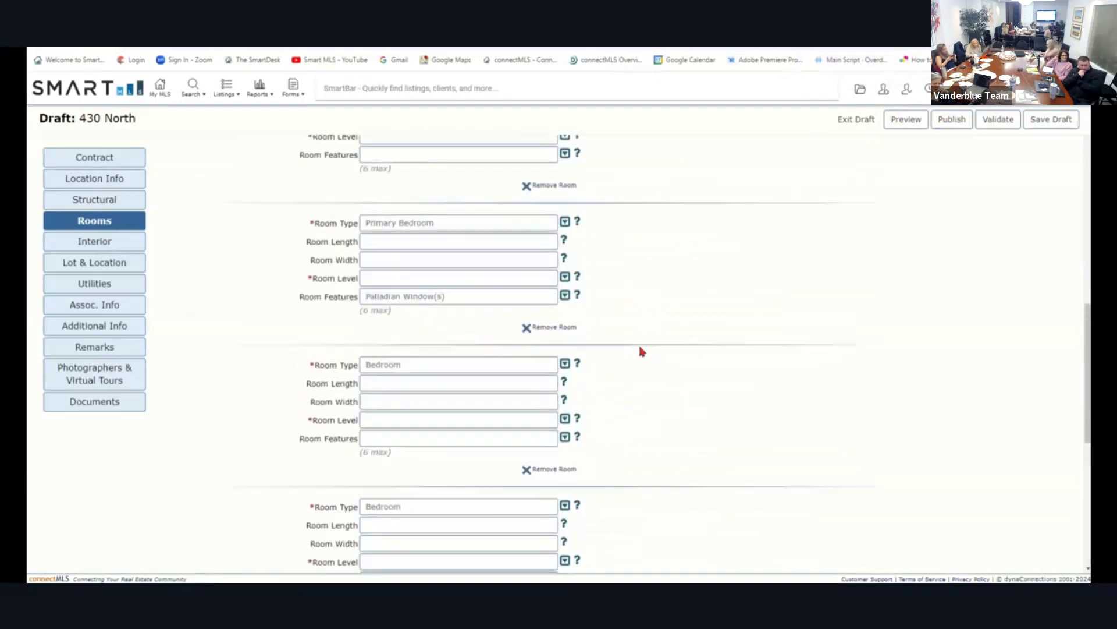
left_click(411, 273)
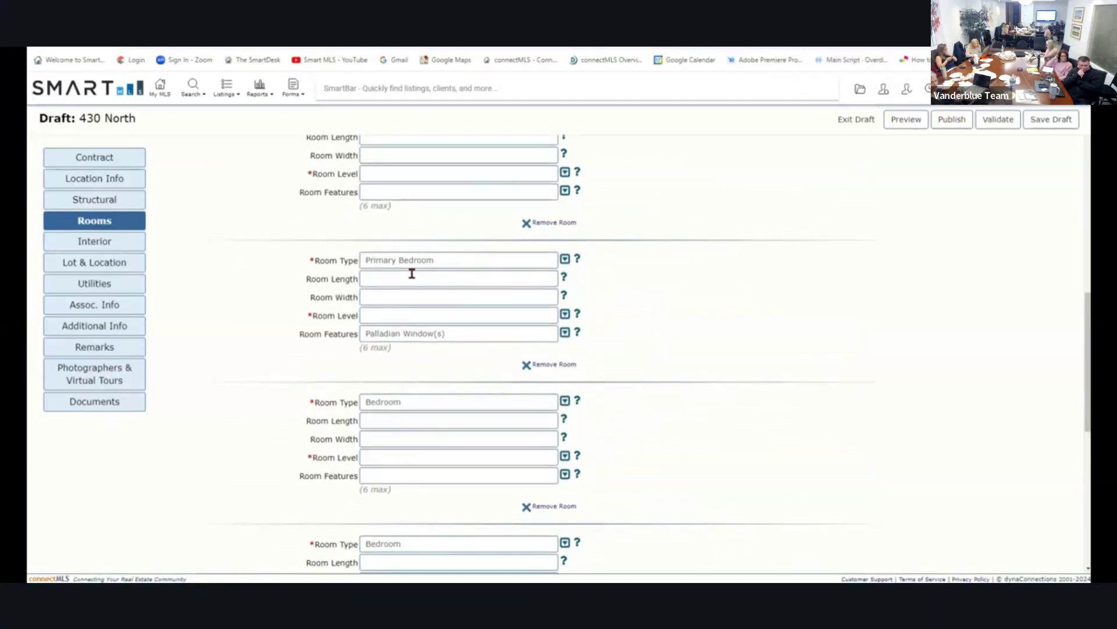
left_click(411, 273)
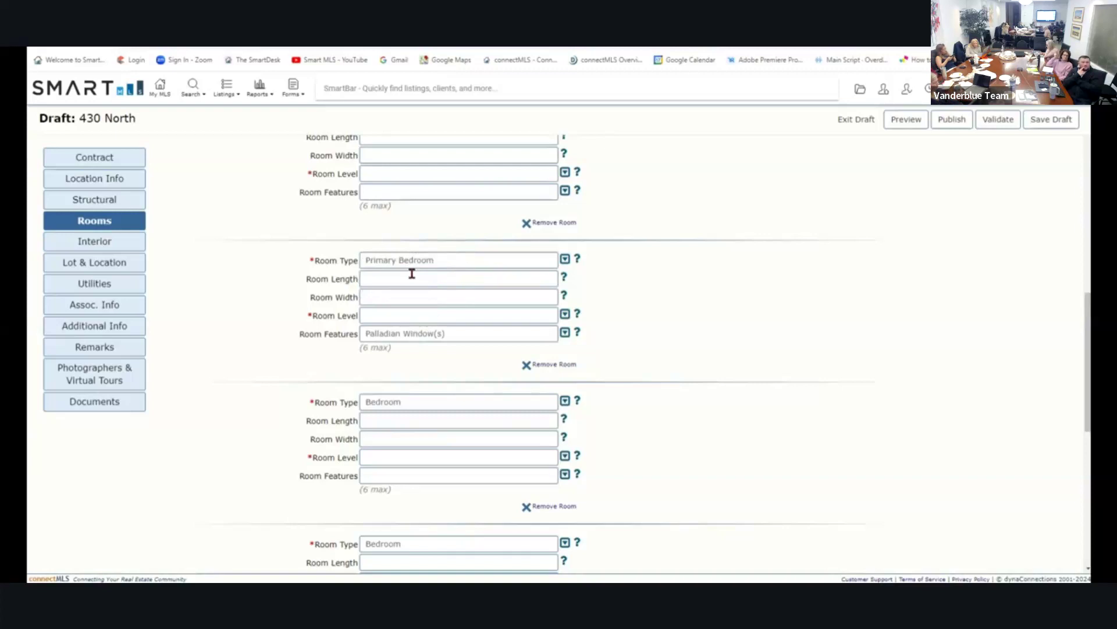
left_click(411, 274)
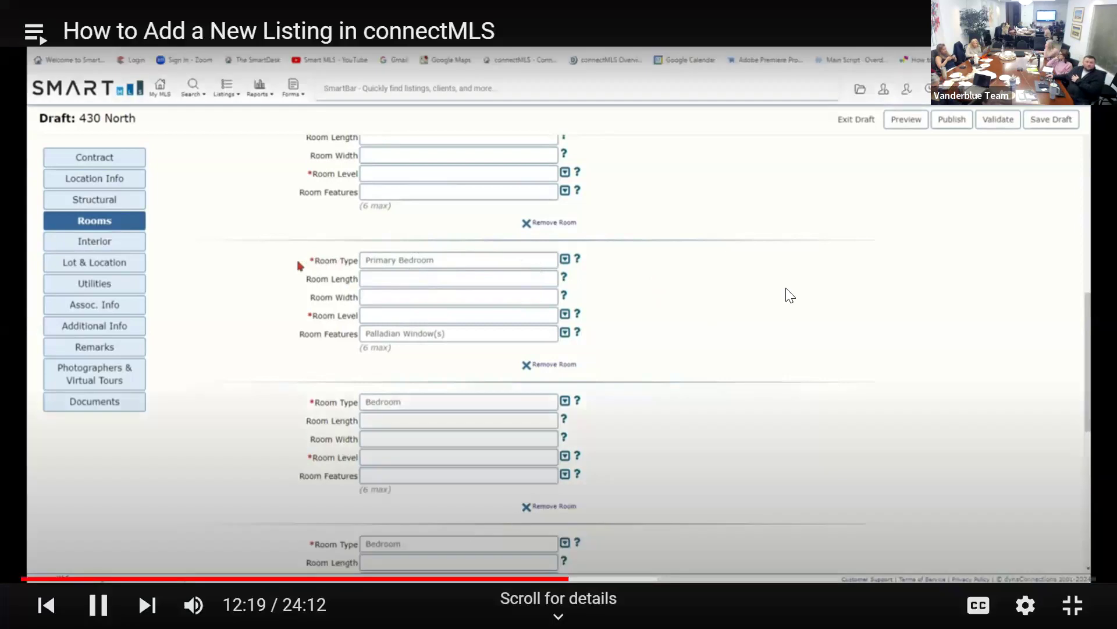
left_click(790, 295)
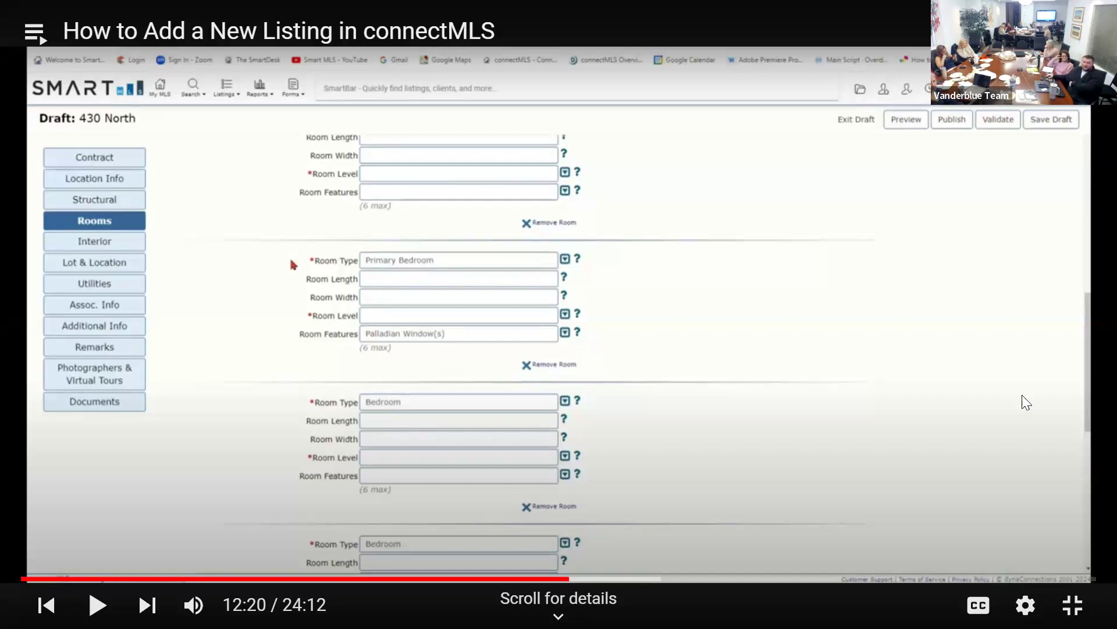
left_click(1007, 265)
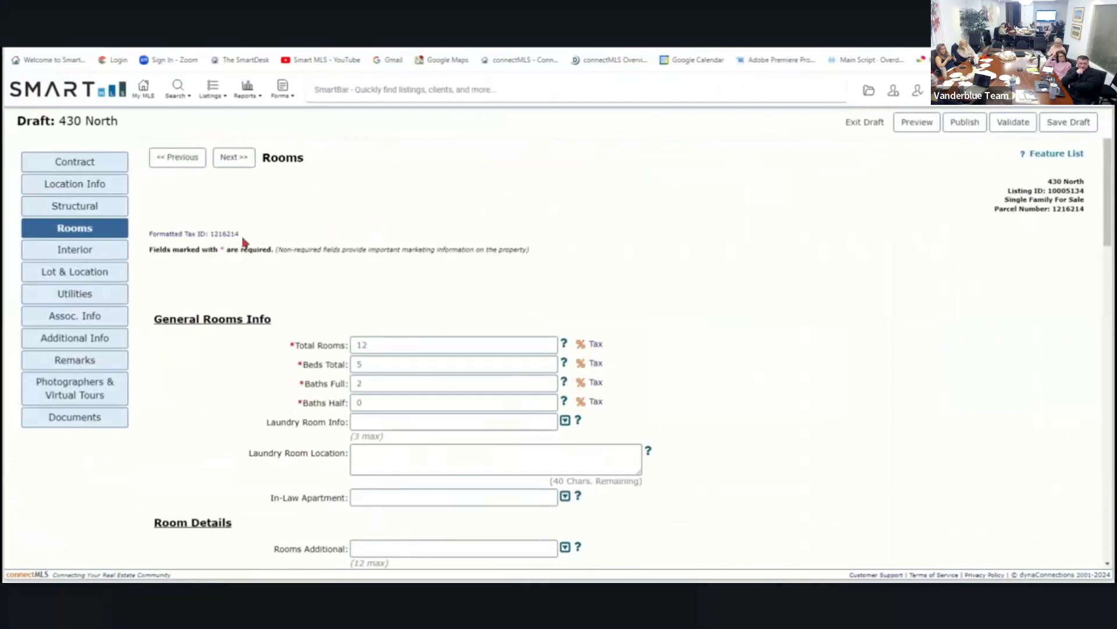
Go to the Photographers & Virtual Tours page, pausing and rewinding the tutorial alongside.
left_click(77, 395)
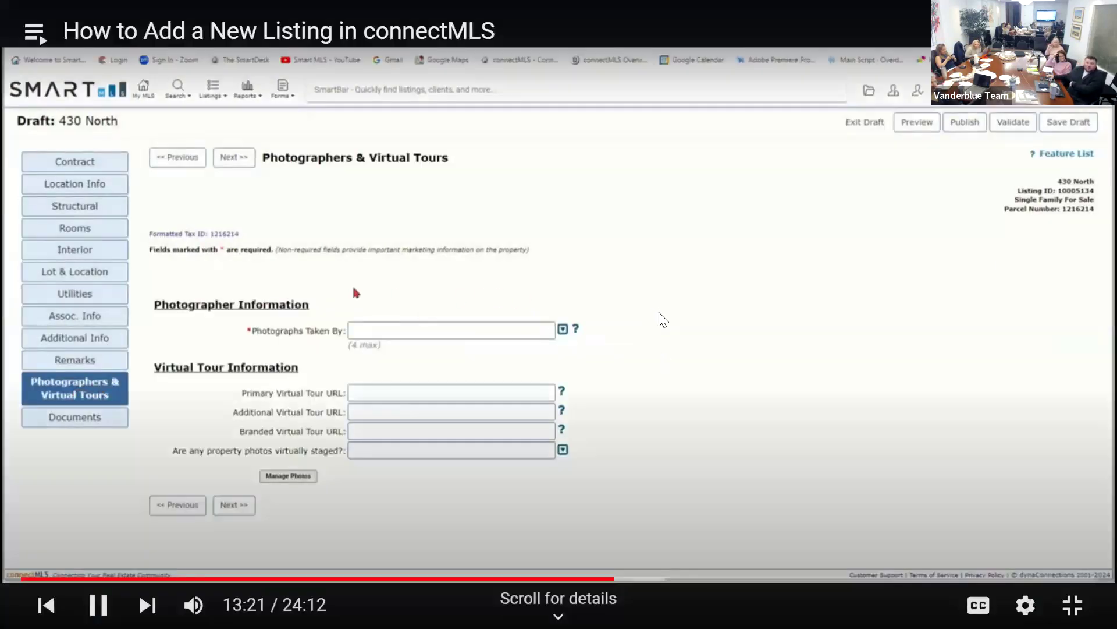
left_click(662, 319)
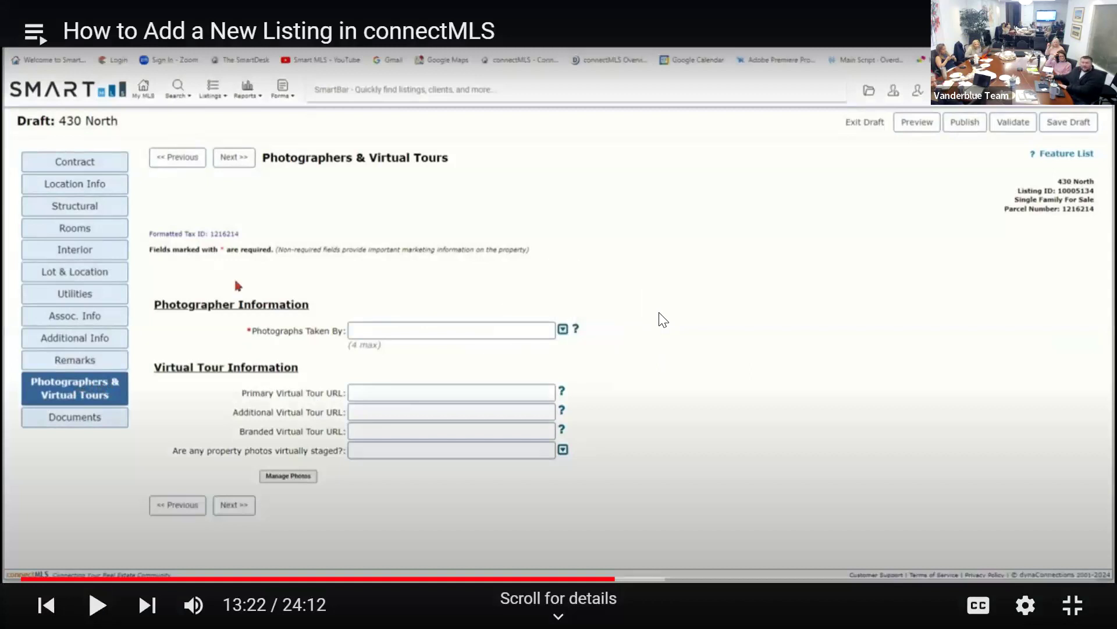
key("Left")
left_click(654, 293)
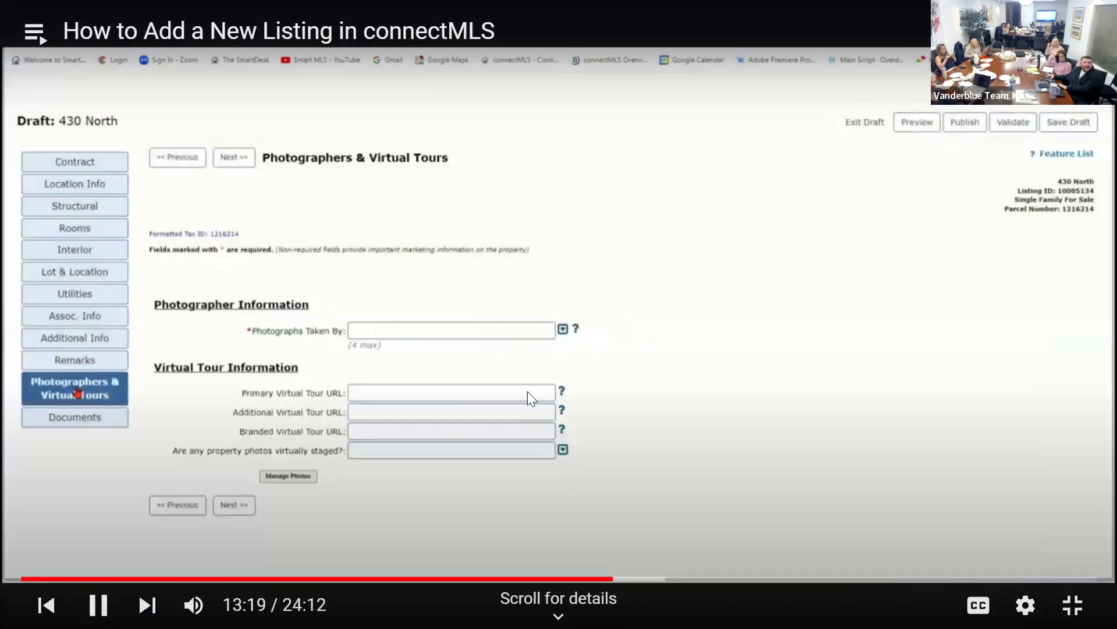
left_click(525, 391)
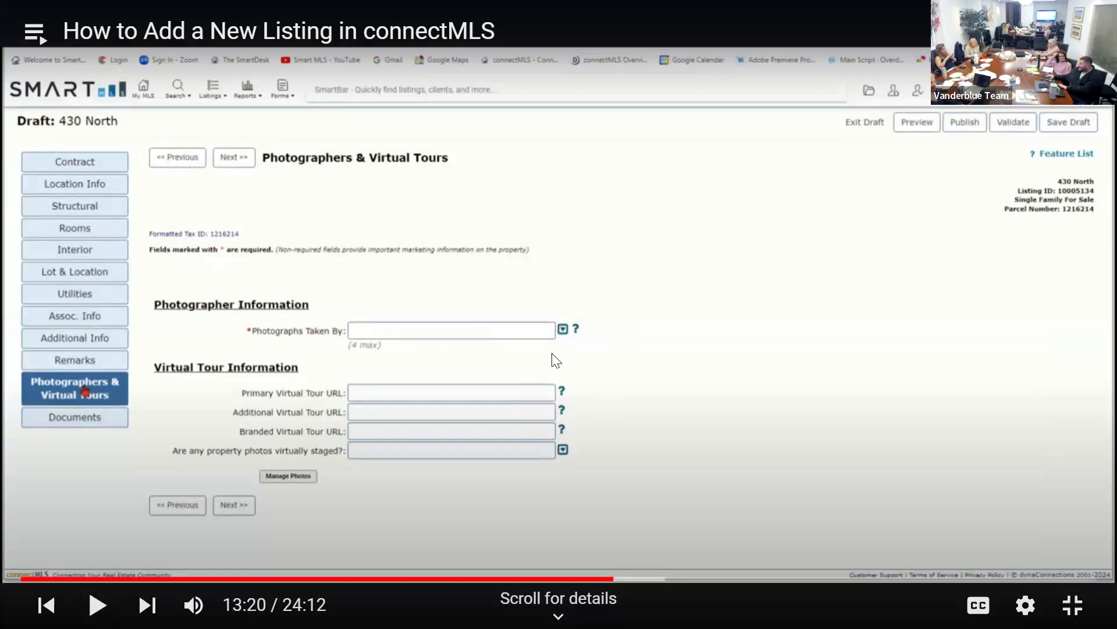
left_click(546, 302)
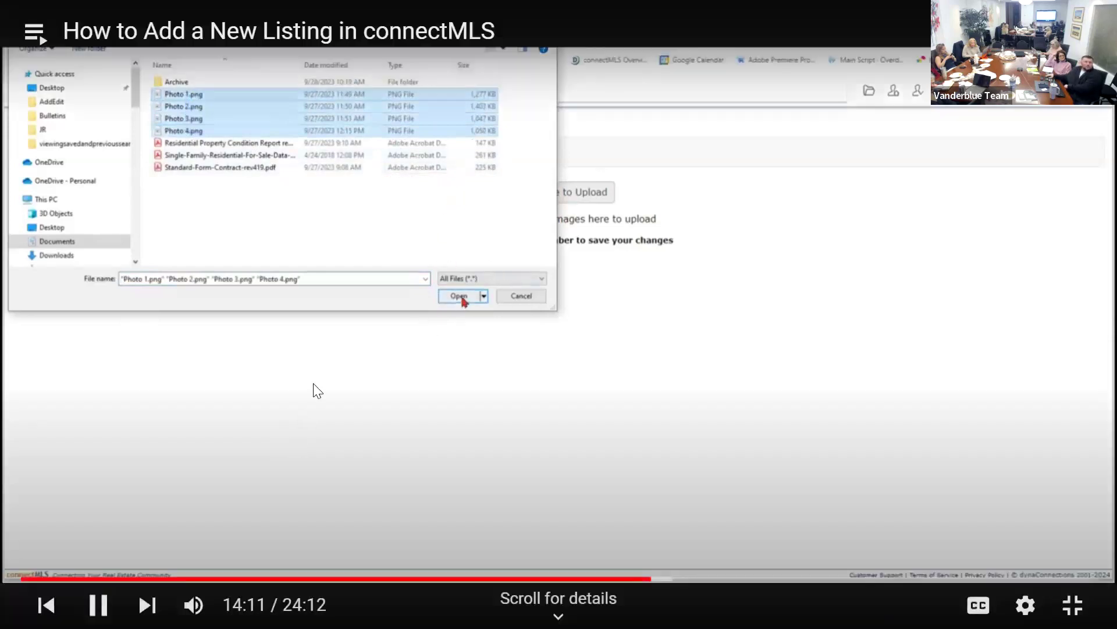
Rewind the tutorial video in five-second jumps and resume playback.
left_click(342, 357)
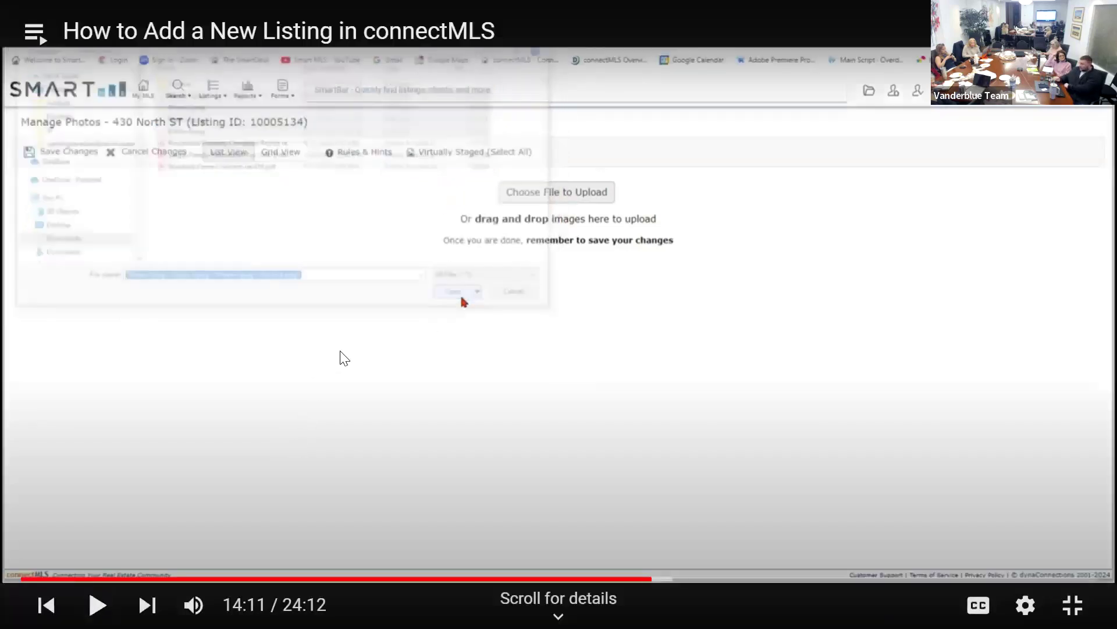
key("Left")
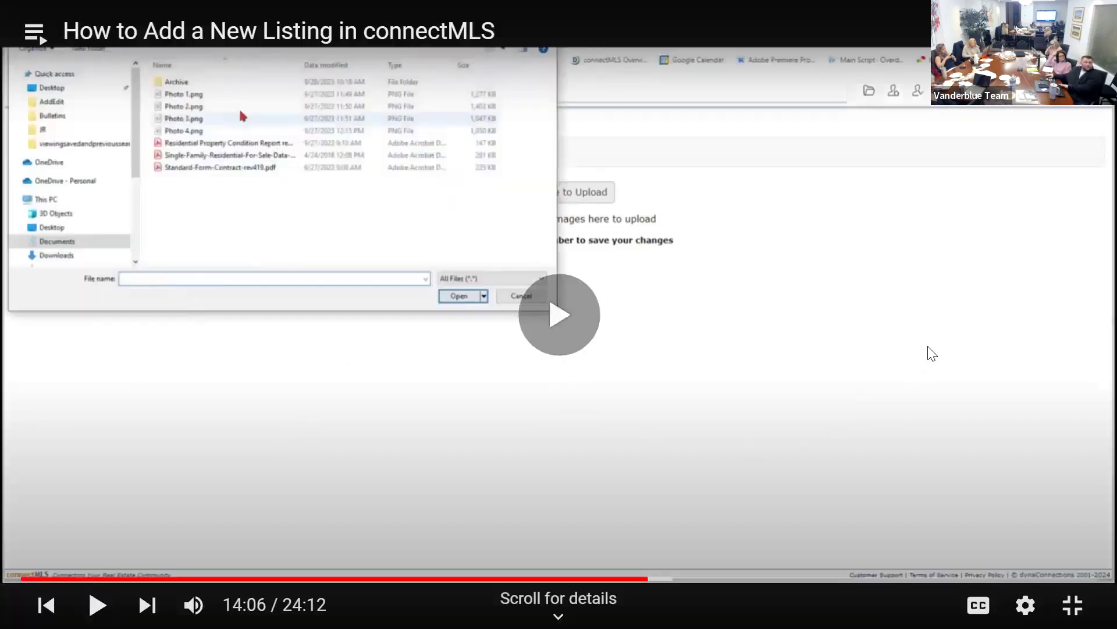
key("Left")
key("space")
key("space")
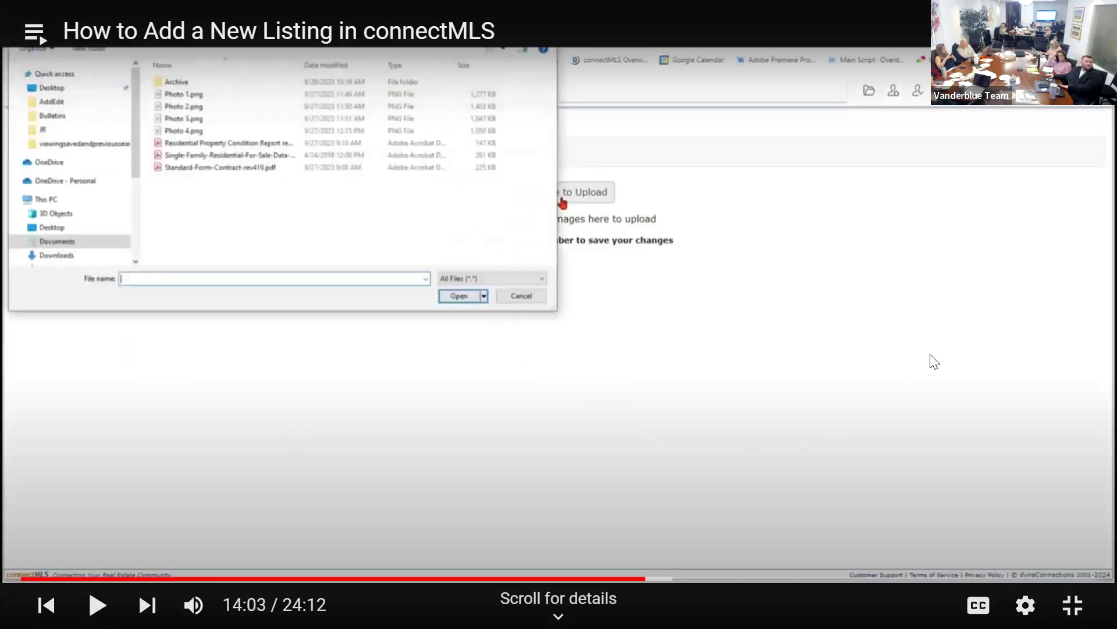
key("Left")
key("space")
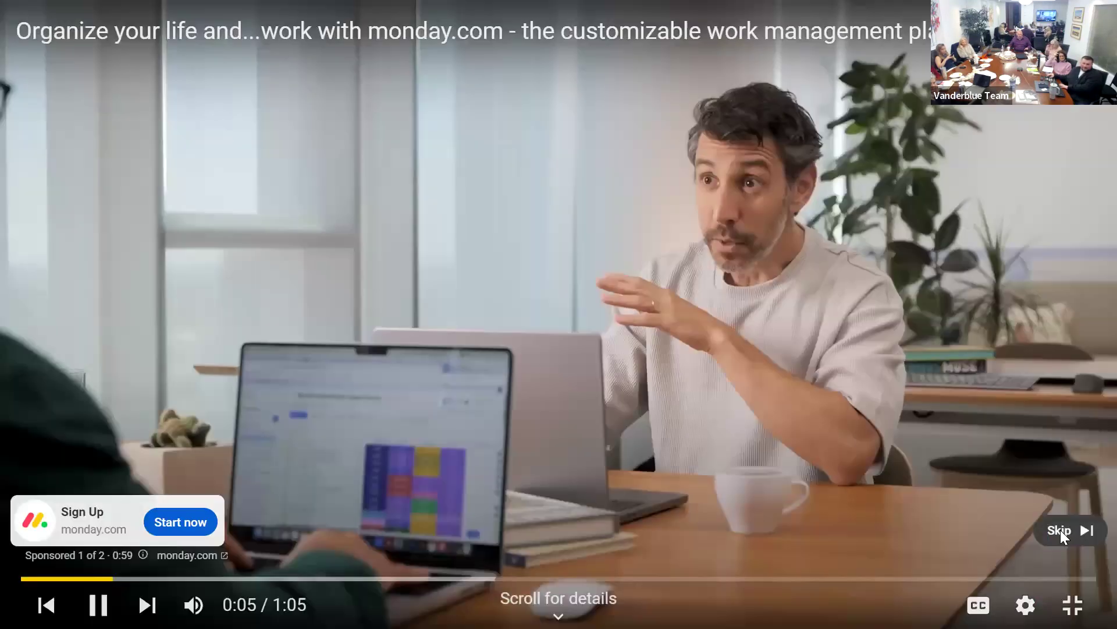
Skip the monday.com ad to return to the tutorial video.
left_click(1062, 530)
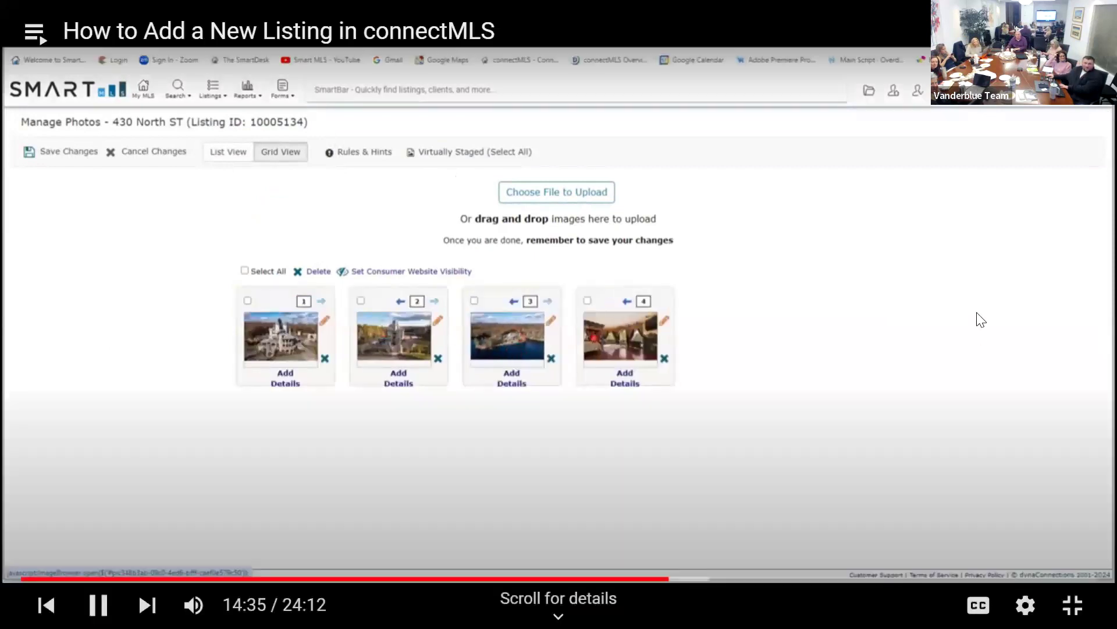
Pause and rewind the tutorial to review moving the lake aerial photo to position 4.
left_click(974, 315)
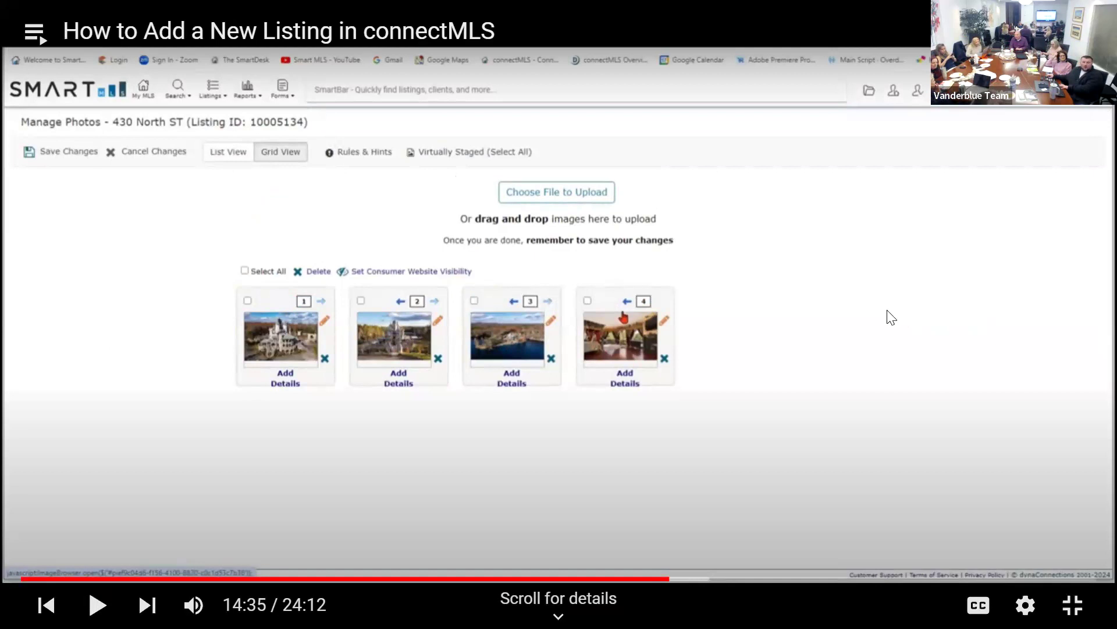
key("k")
key("Left")
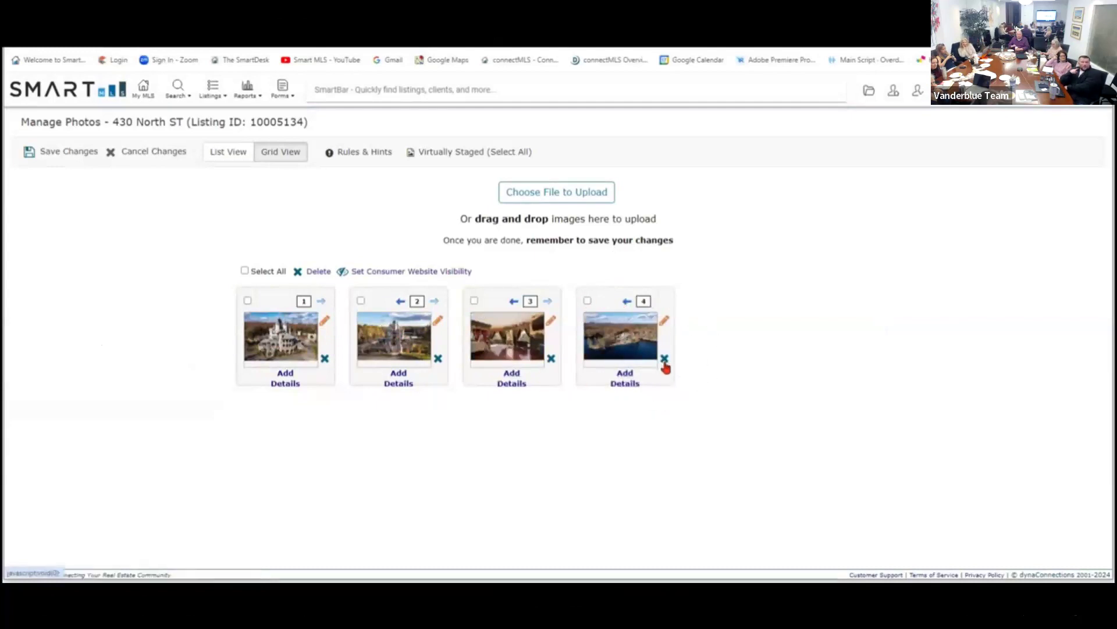
key("Left")
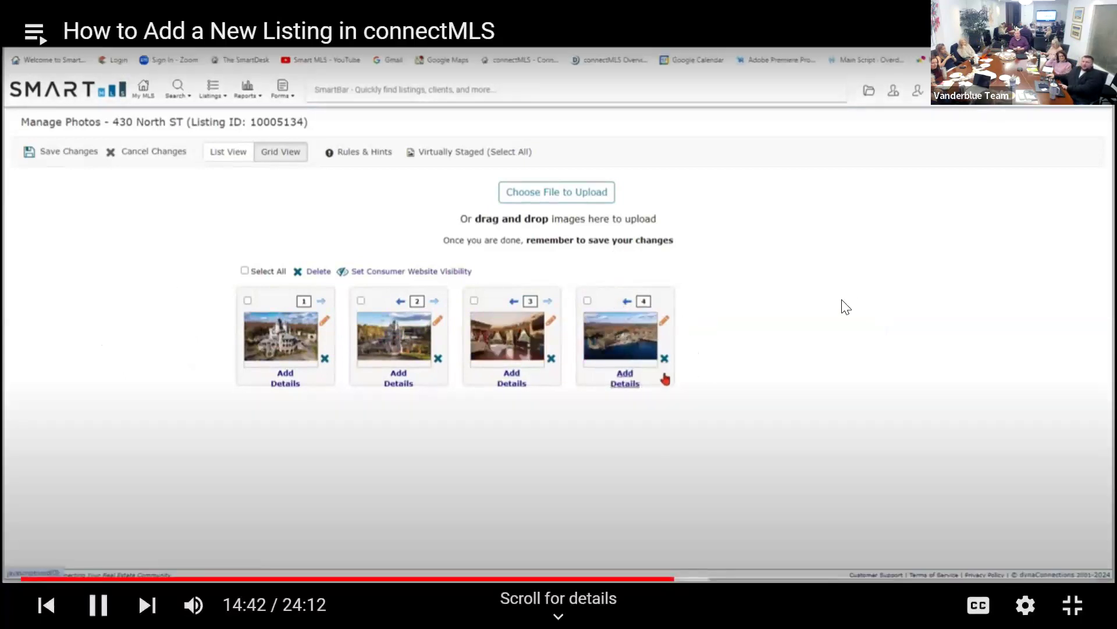
left_click(844, 306)
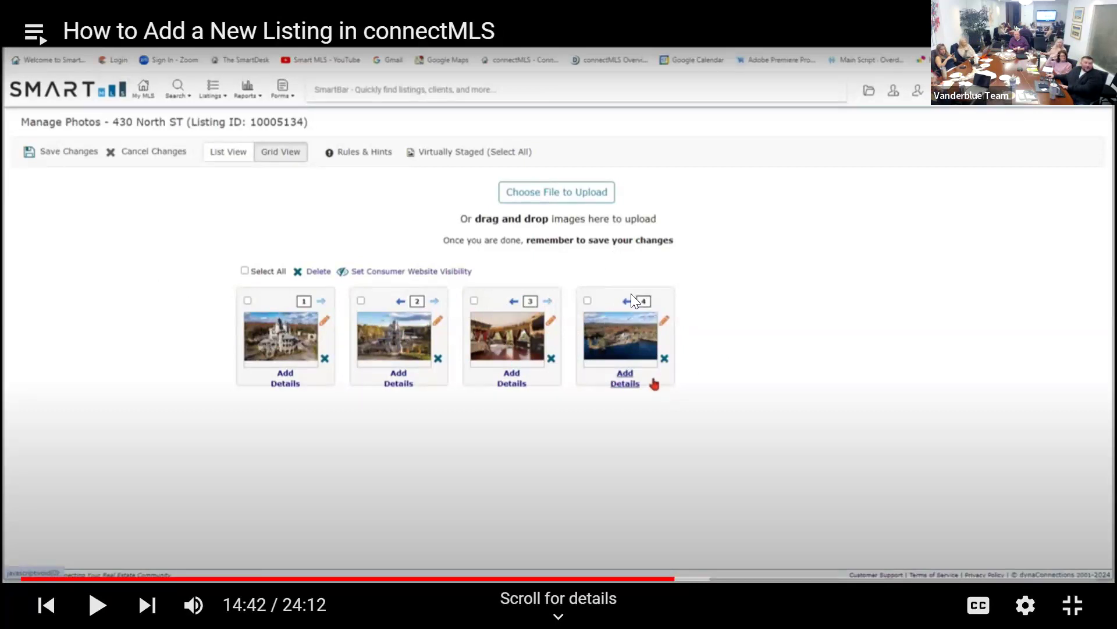
left_click(673, 280)
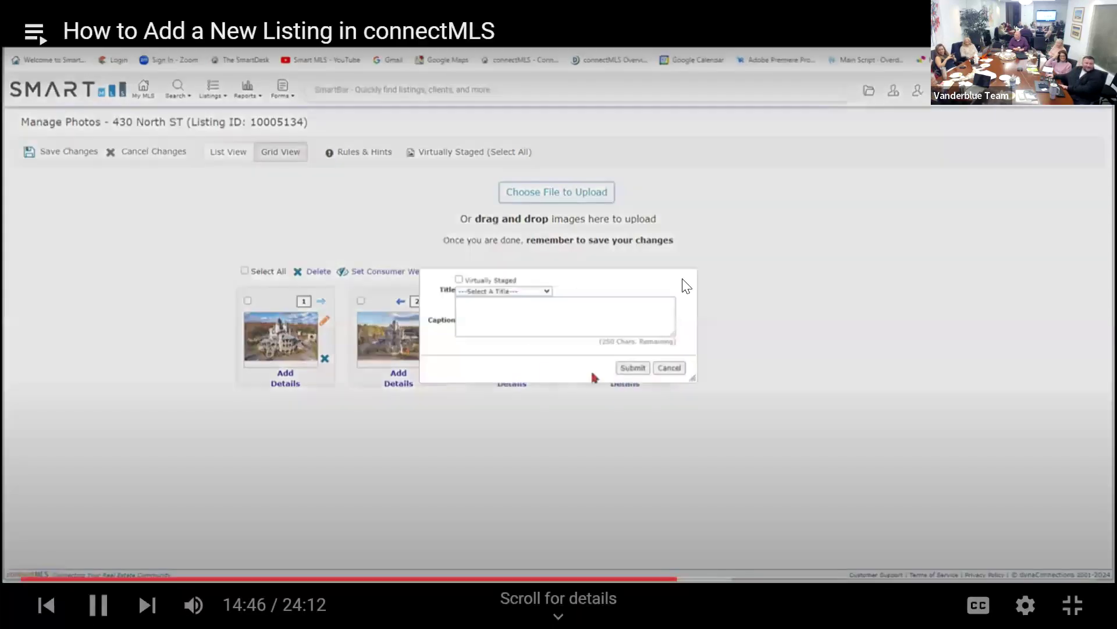
left_click(683, 281)
Rewind and replay the tutorial section on titling and captioning the lake aerial photo.
key("Left")
key("Left")
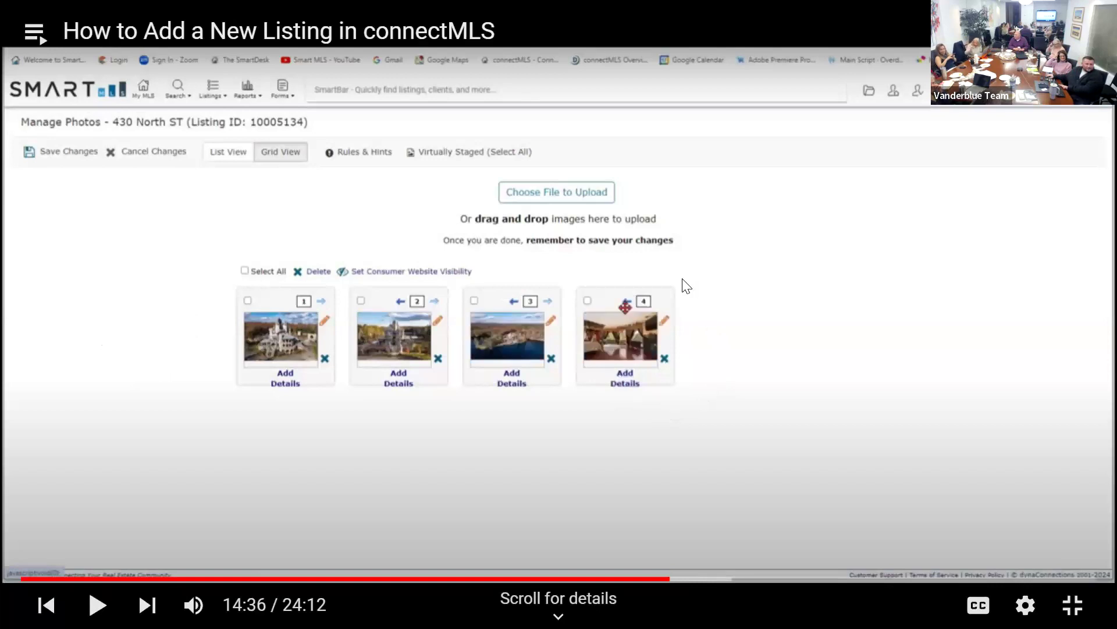
key("Left")
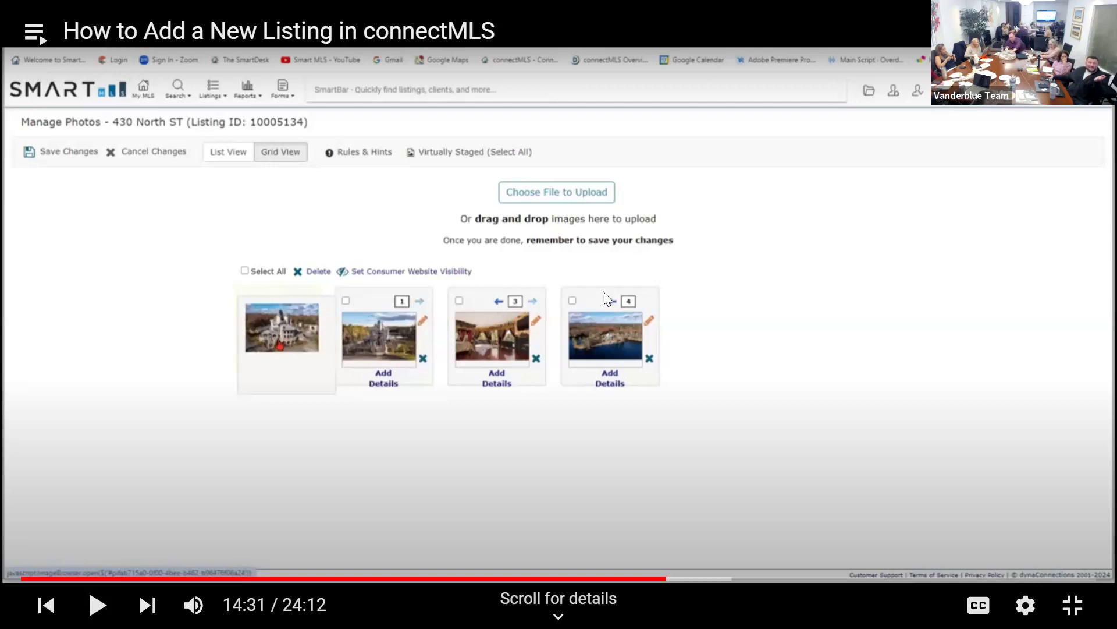
left_click(996, 233)
left_click(996, 234)
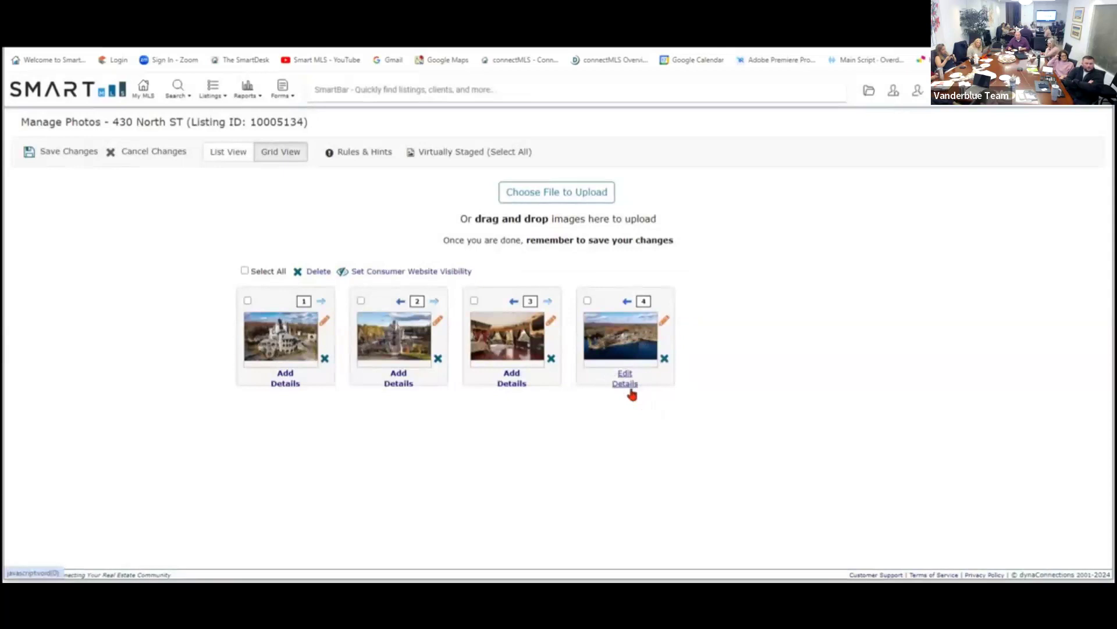
left_click(512, 390)
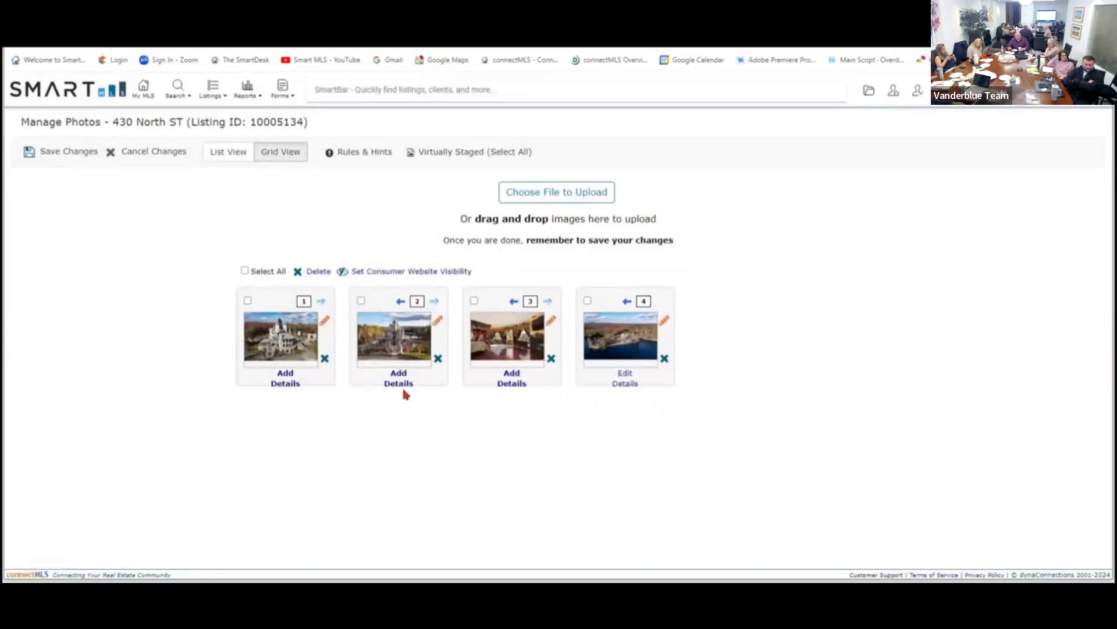
left_click(282, 386)
left_click(281, 386)
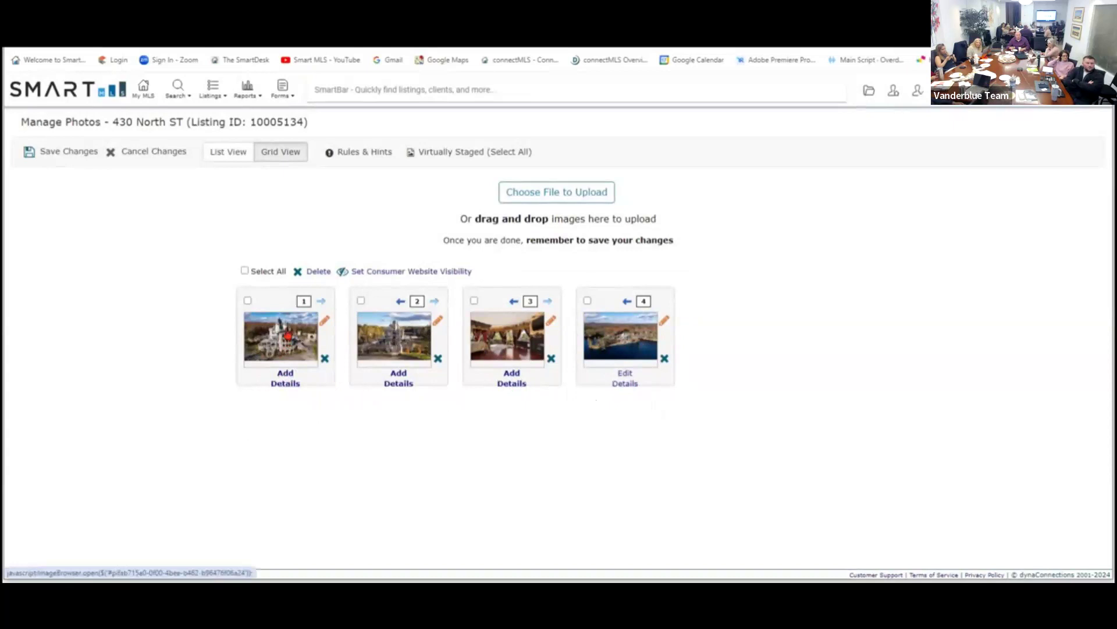
left_click(288, 336)
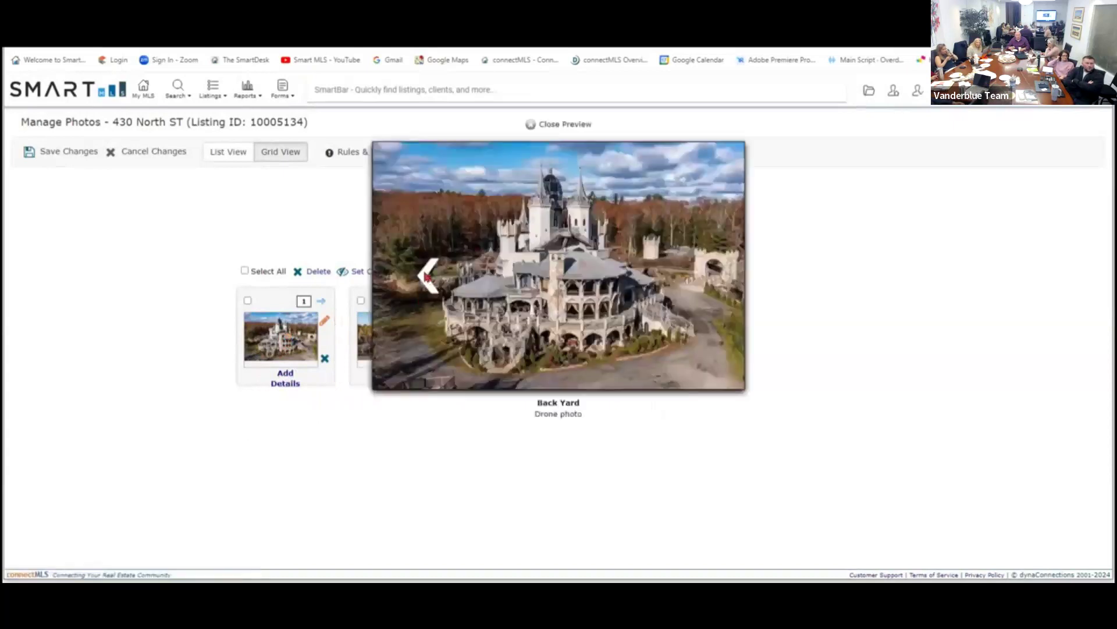
left_click(426, 278)
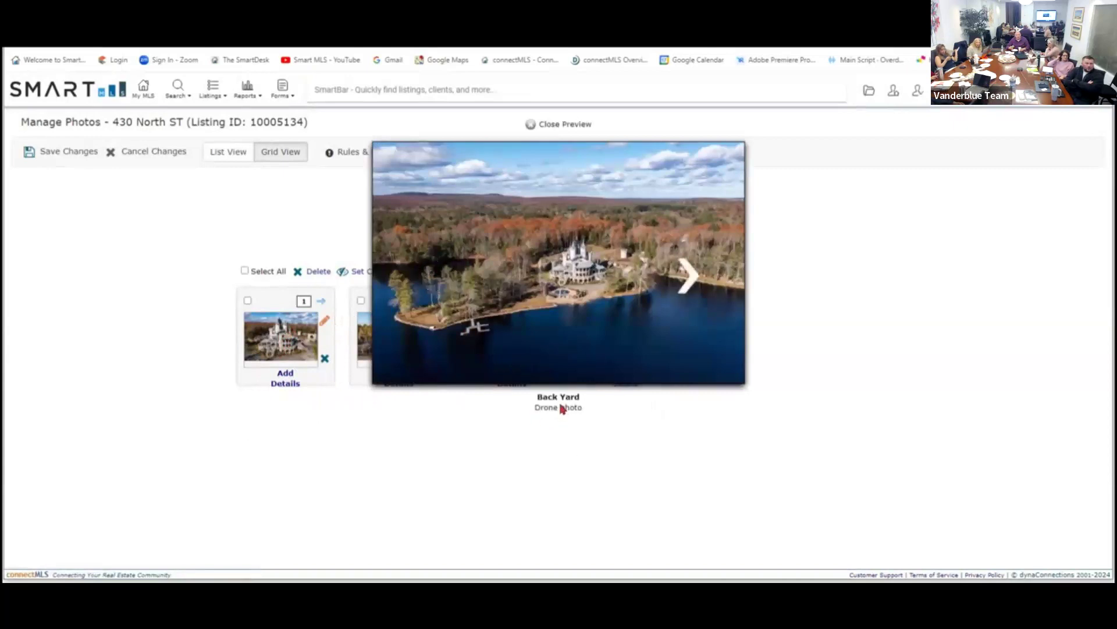
left_click(689, 276)
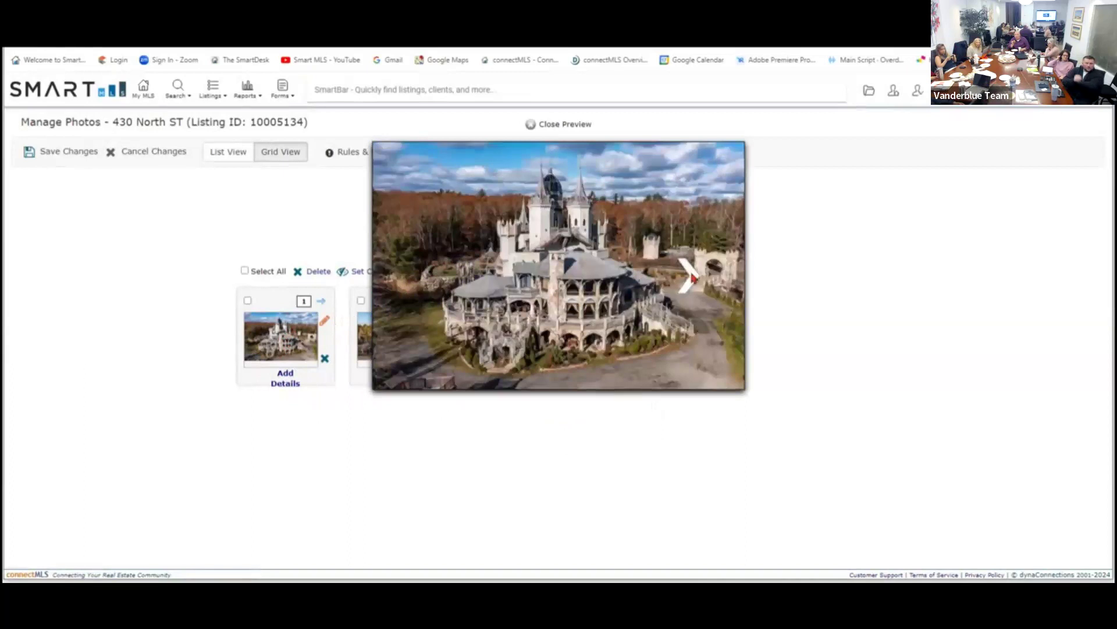
left_click(692, 277)
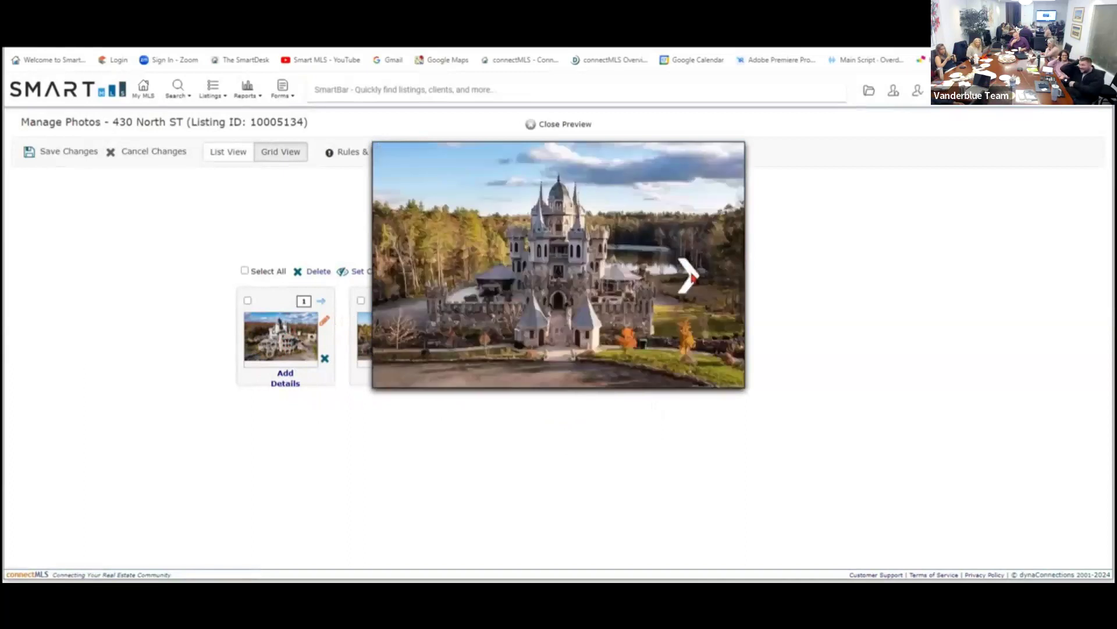
left_click(690, 276)
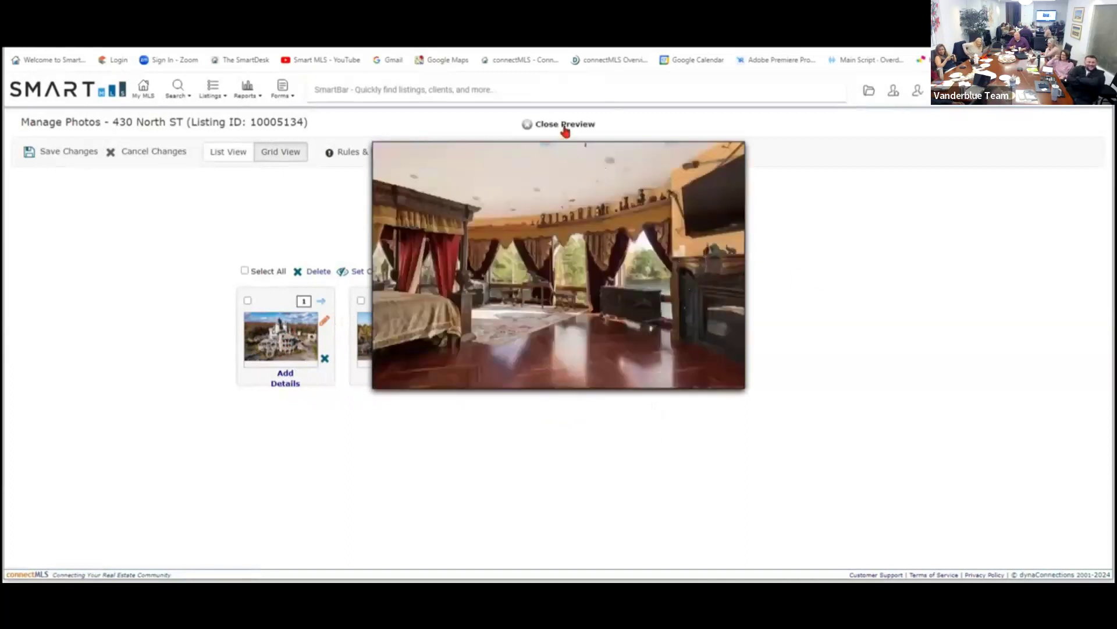
left_click(564, 127)
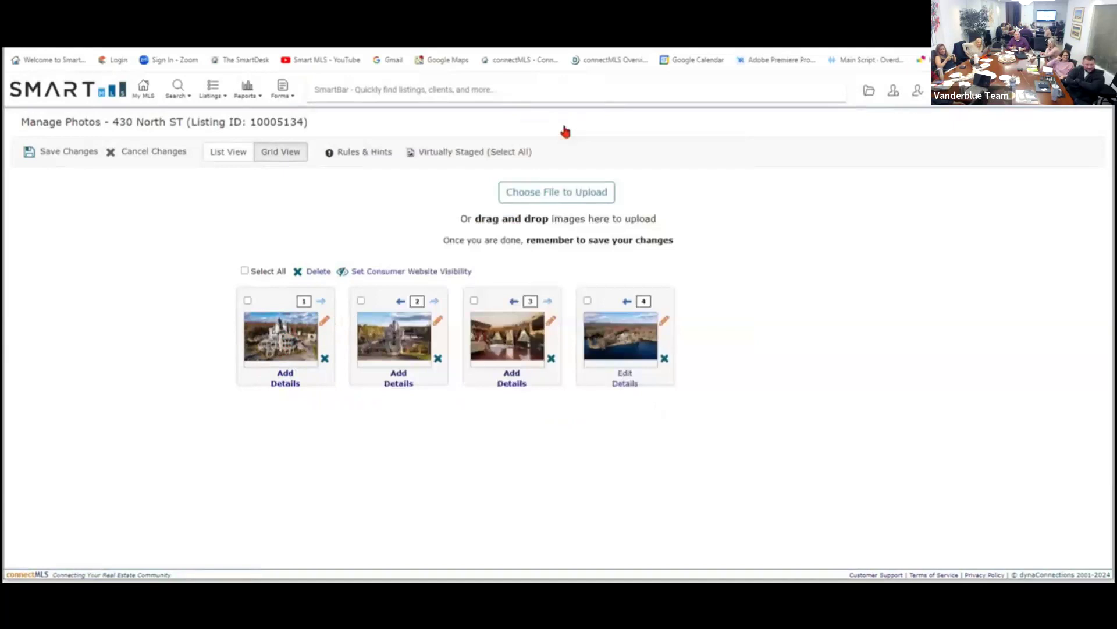
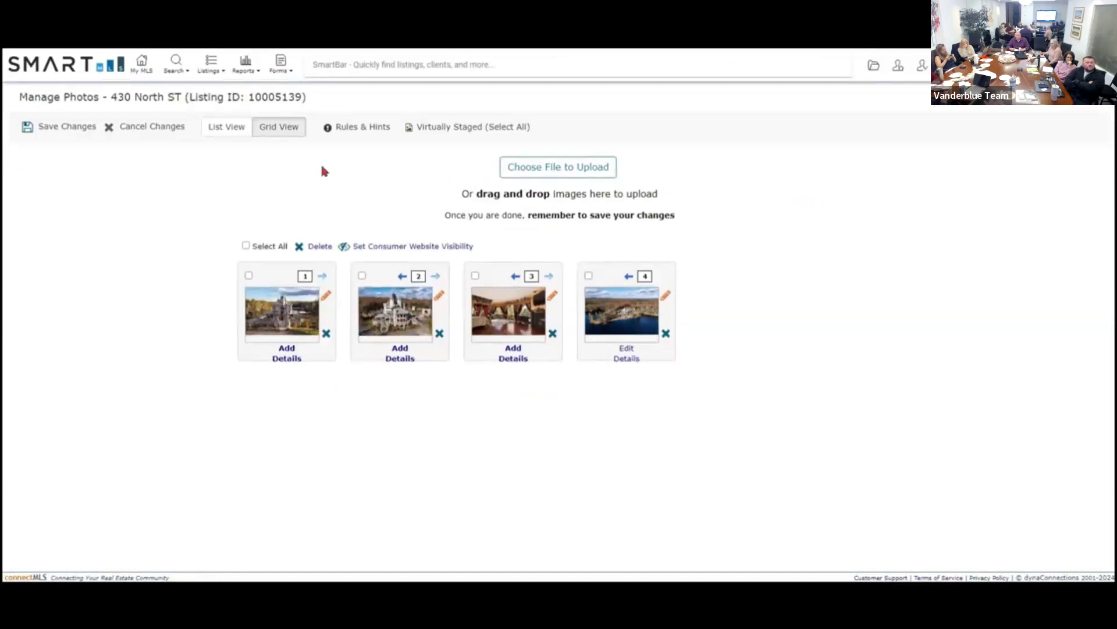
left_click(66, 134)
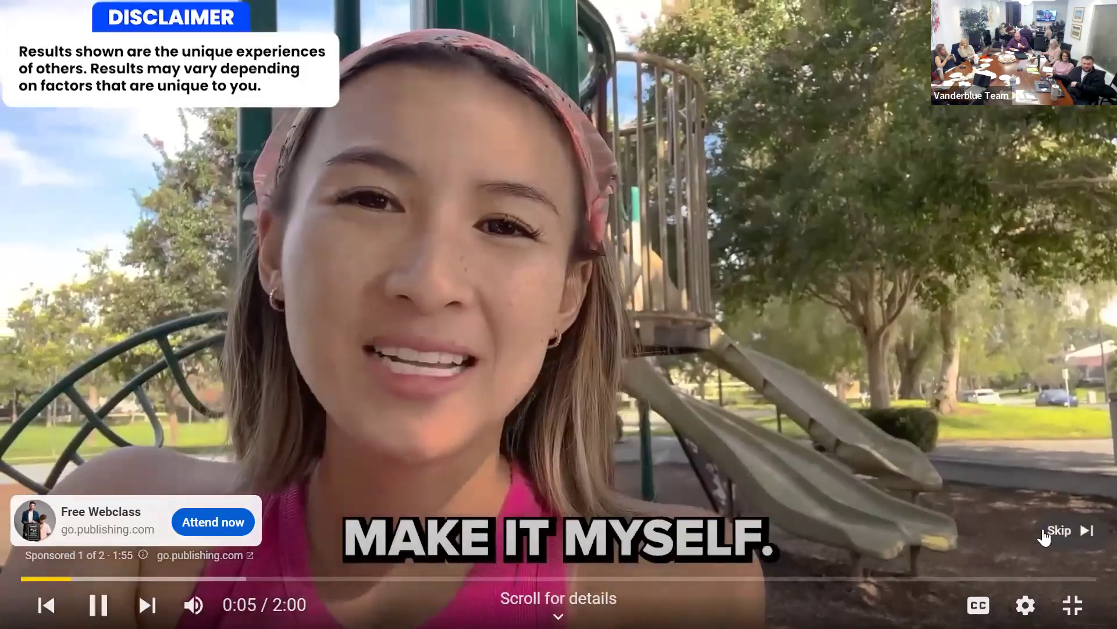
Skip the YouTube ad so the connectMLS new-listing tutorial plays again.
left_click(1047, 533)
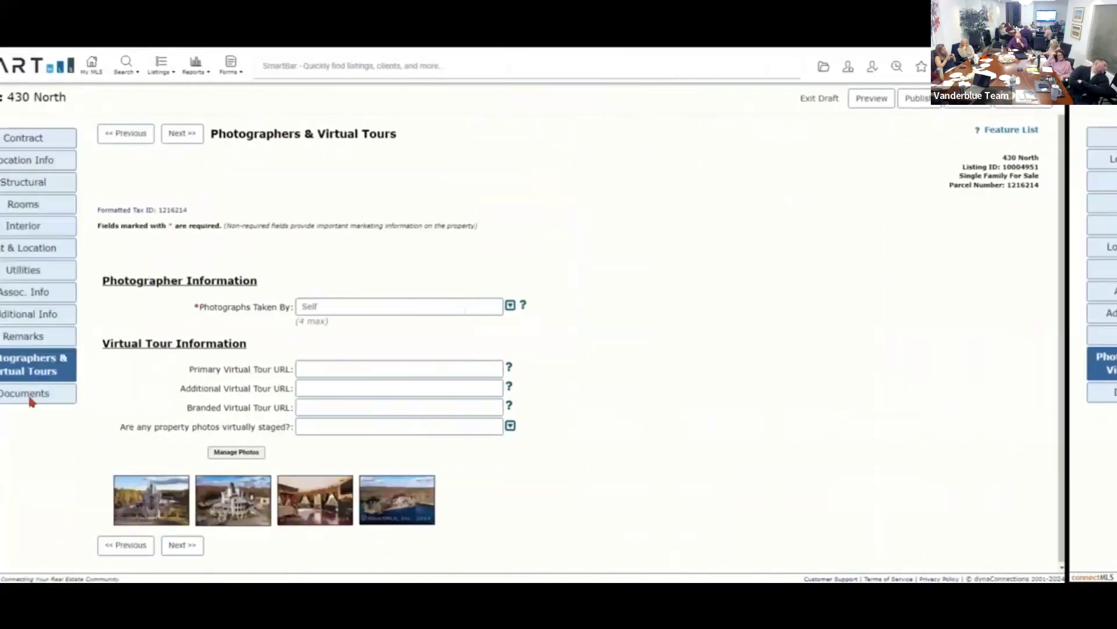
left_click(80, 398)
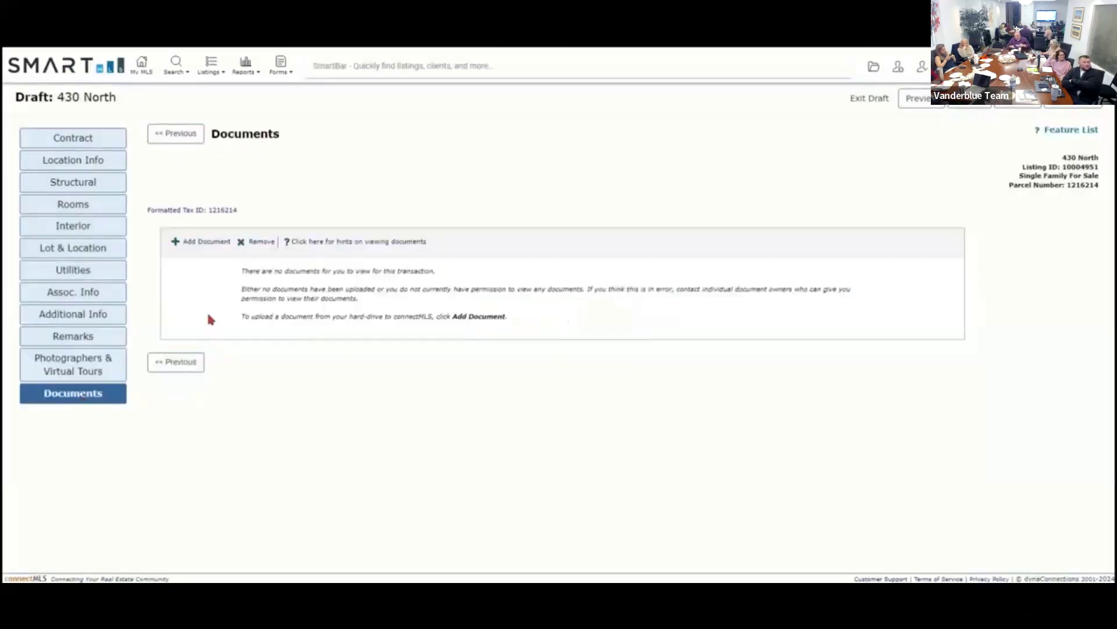
left_click(205, 242)
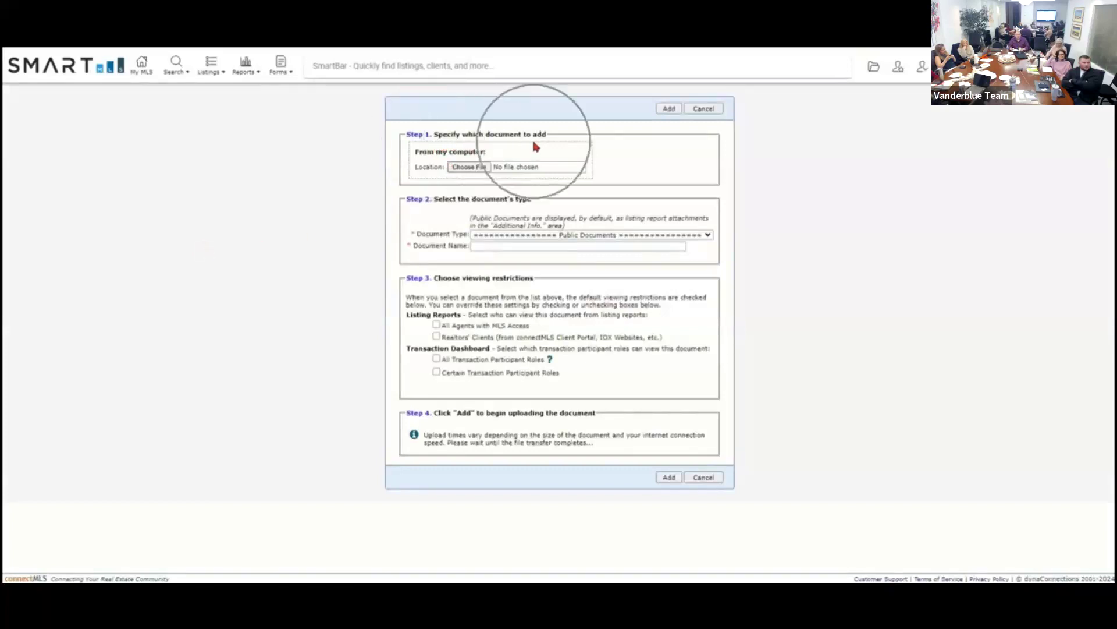
Attach the rev10-21 Residential Property Condition Report PDF as a Floor Plan and edit its name.
left_click(469, 167)
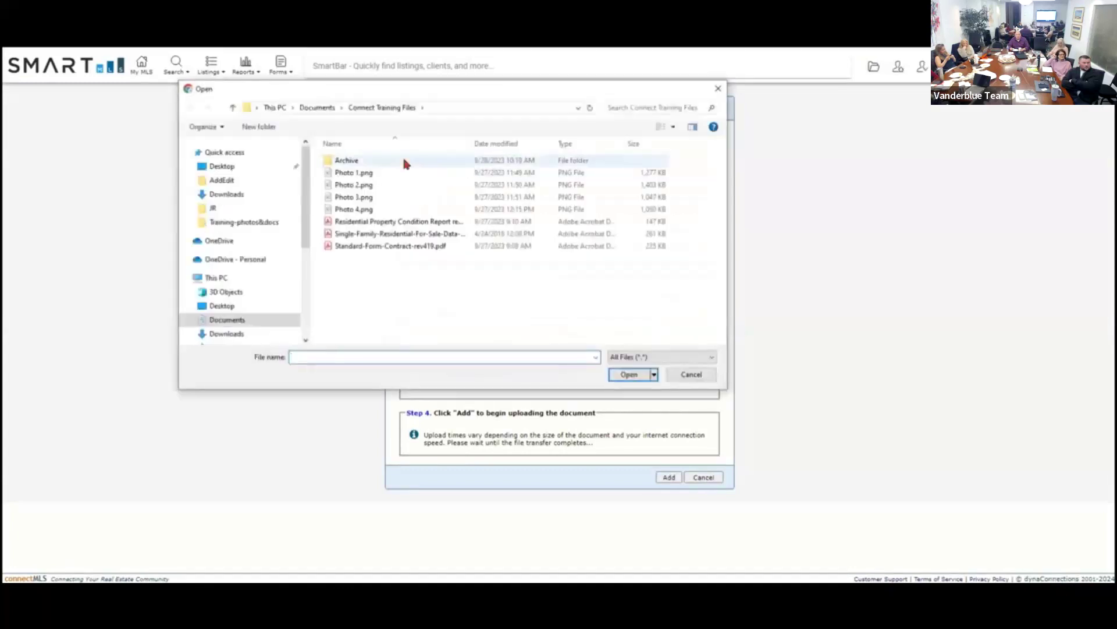
left_click(420, 222)
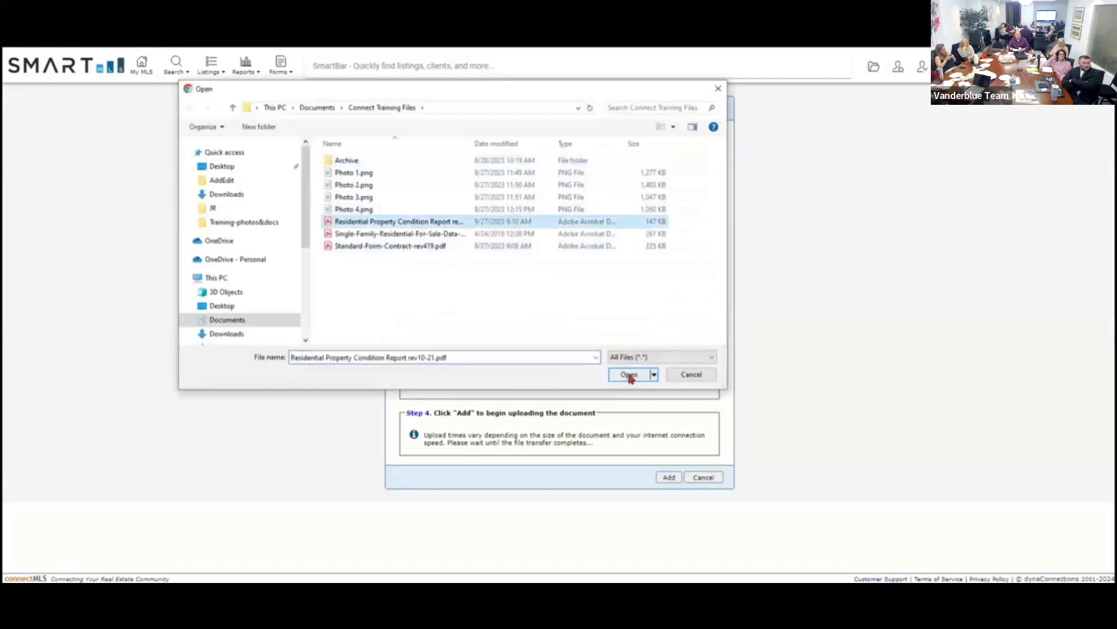
left_click(629, 376)
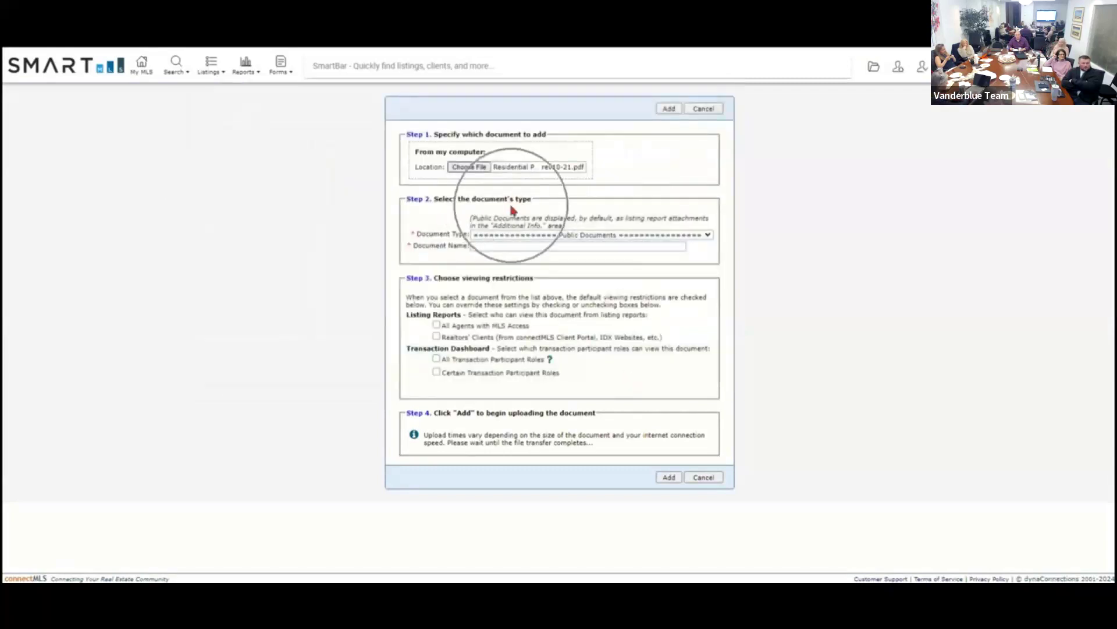
left_click(709, 236)
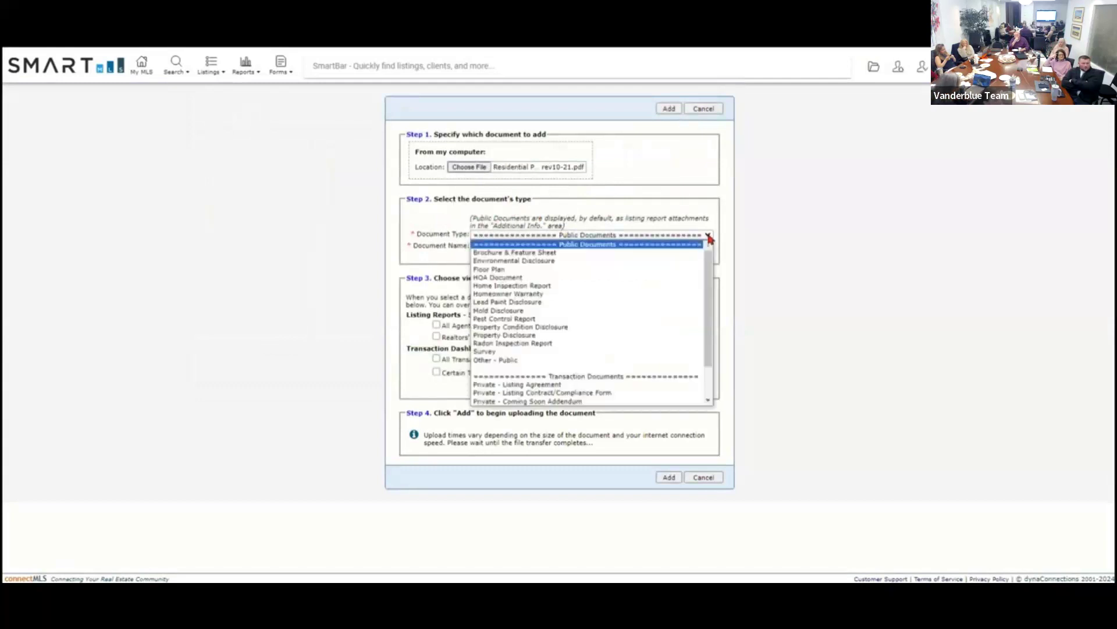
left_click(659, 269)
left_click(525, 248)
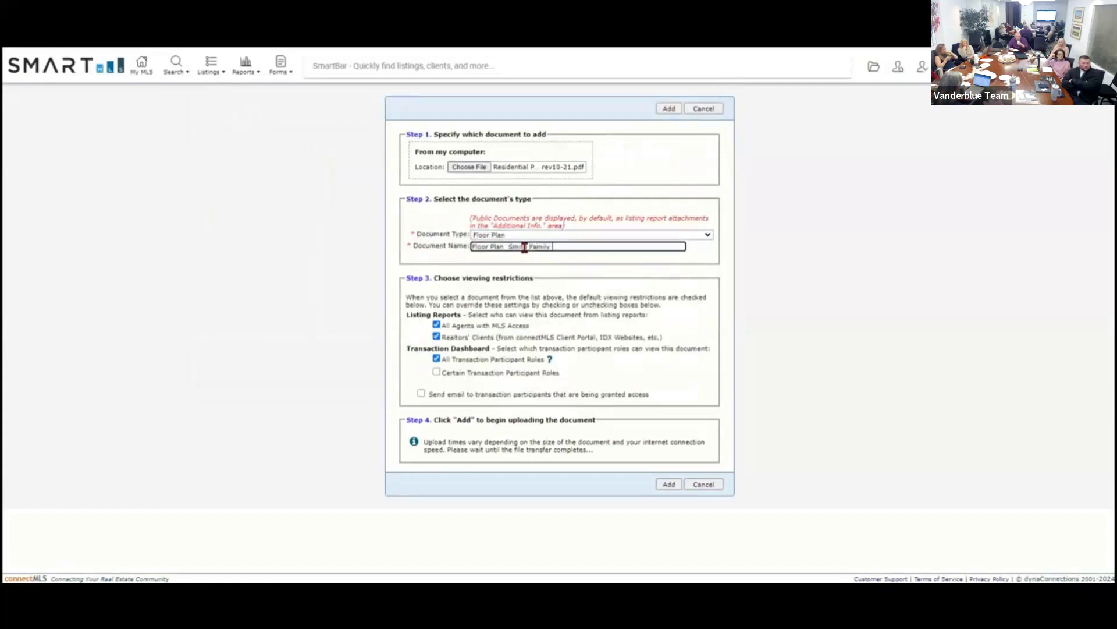
left_click(539, 251)
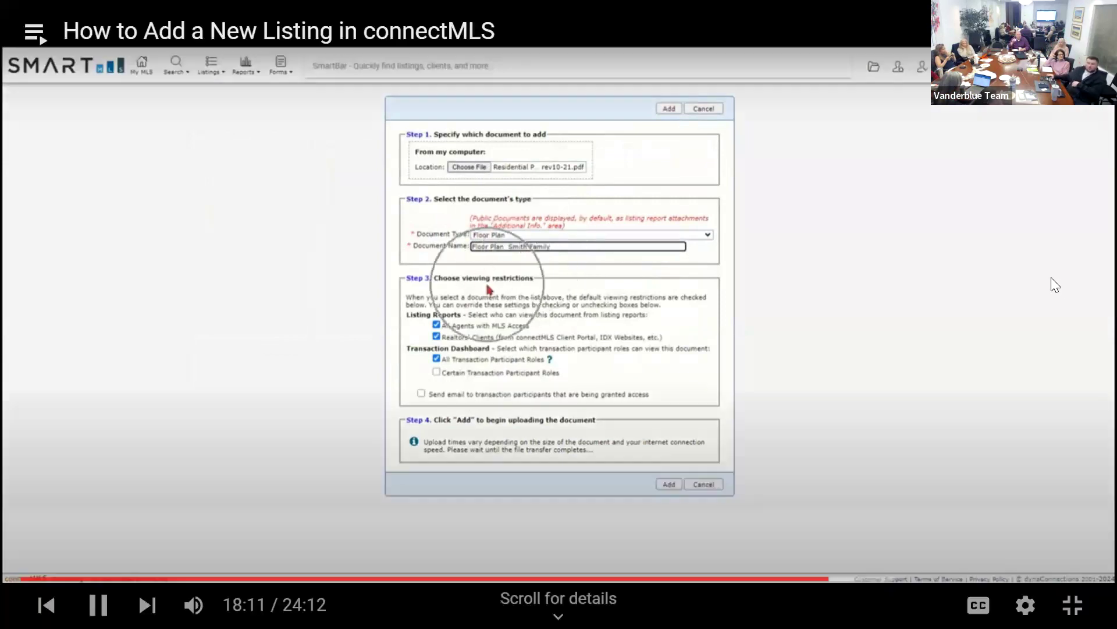
left_click(990, 229)
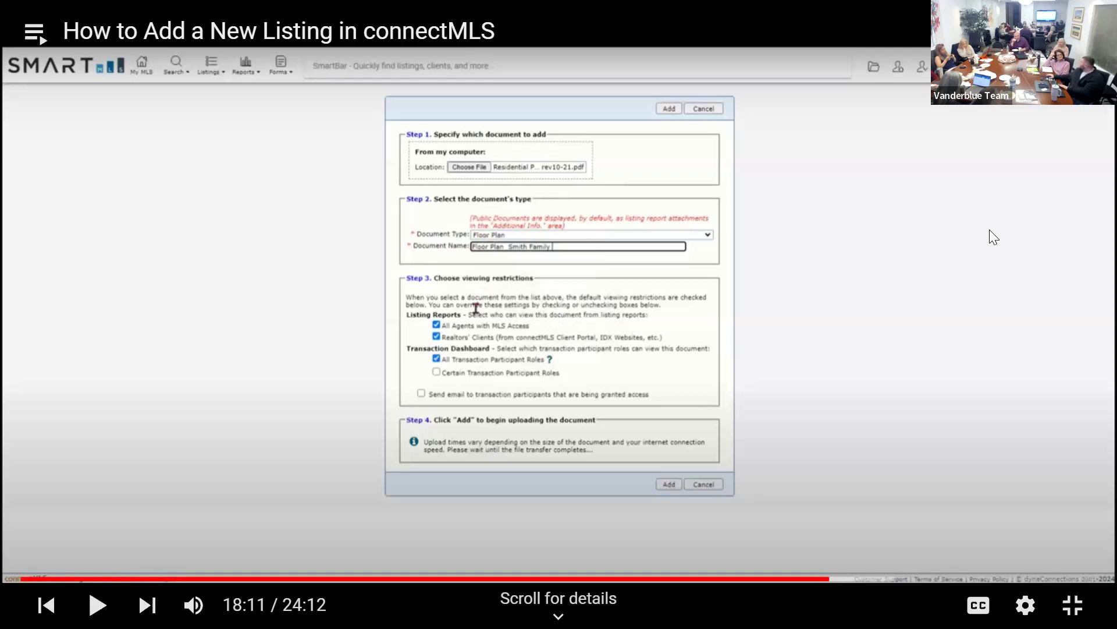
Rewind the tutorial to 17:57 to rewatch the document-type step, then resume playback.
key("Left")
key("space")
key("Left")
key("Left")
key("space")
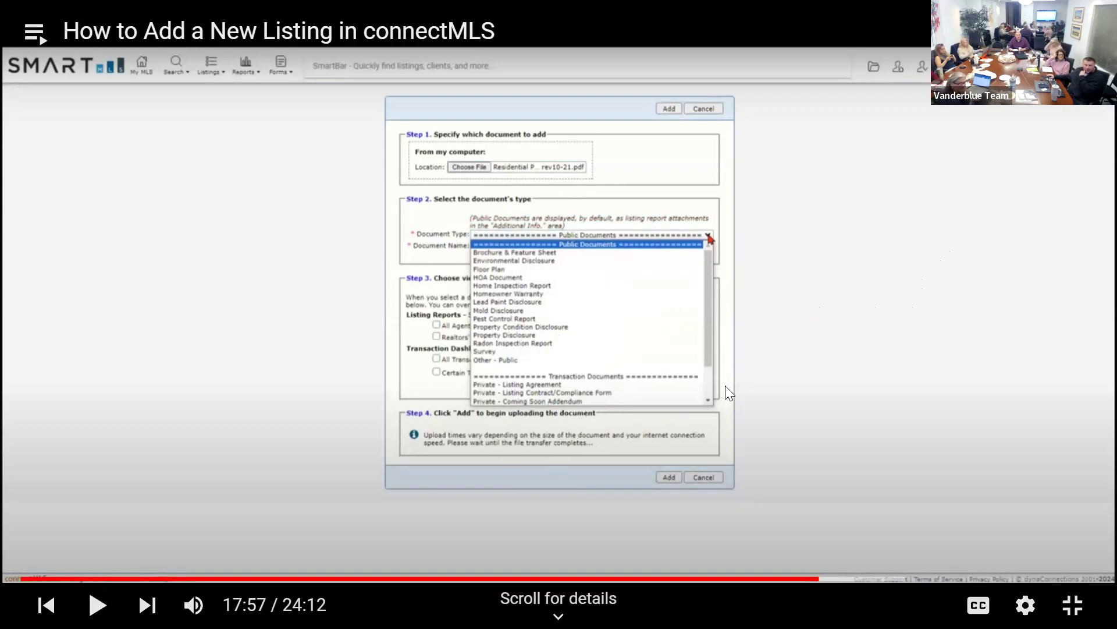
left_click(959, 314)
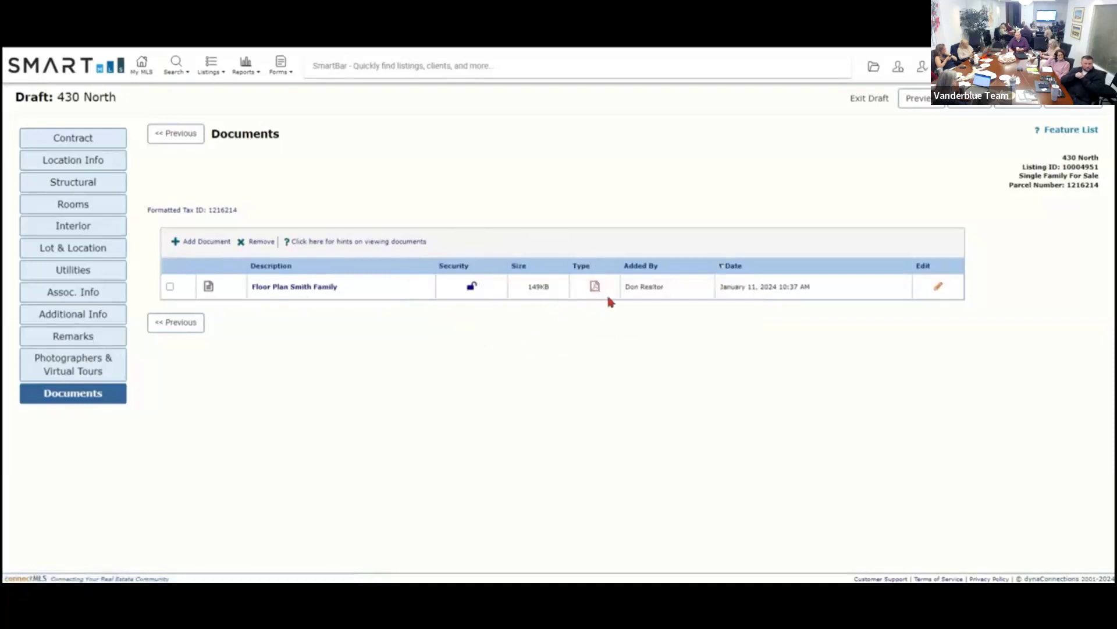
left_click(654, 296)
left_click(473, 298)
left_click(203, 243)
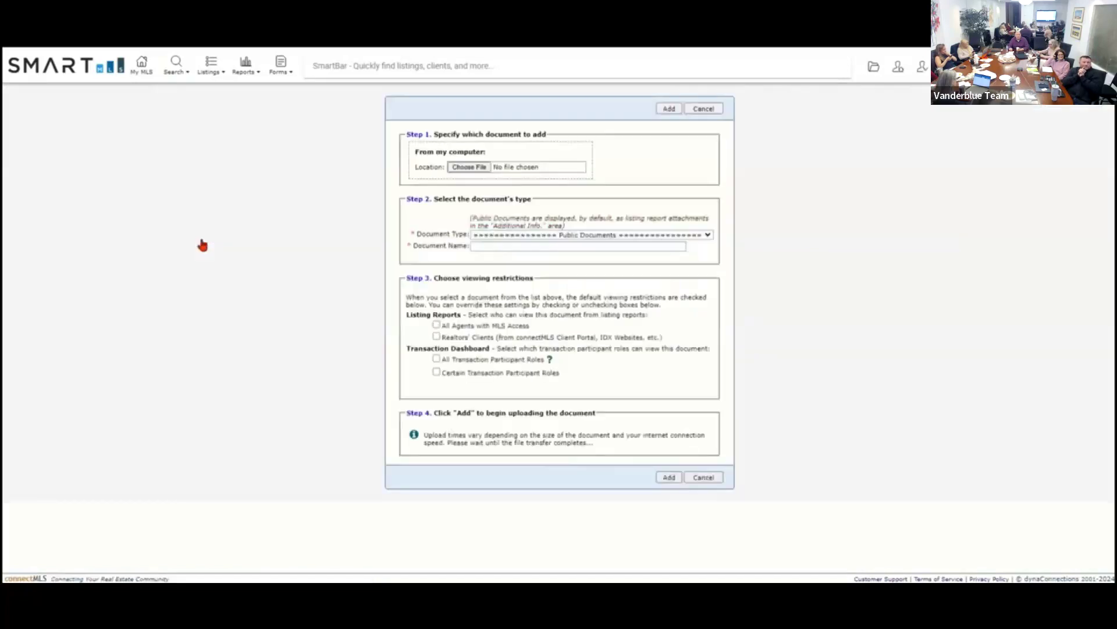
Choose the Single-Family rev917 PDF as the second document and browse the document types.
left_click(472, 169)
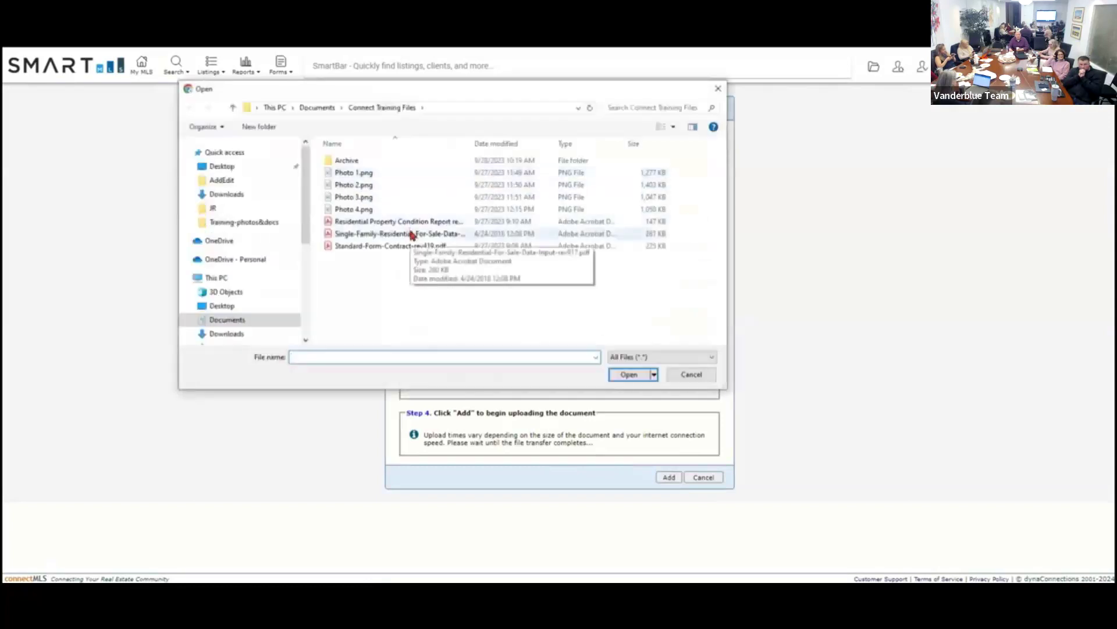
left_click(409, 232)
left_click(629, 375)
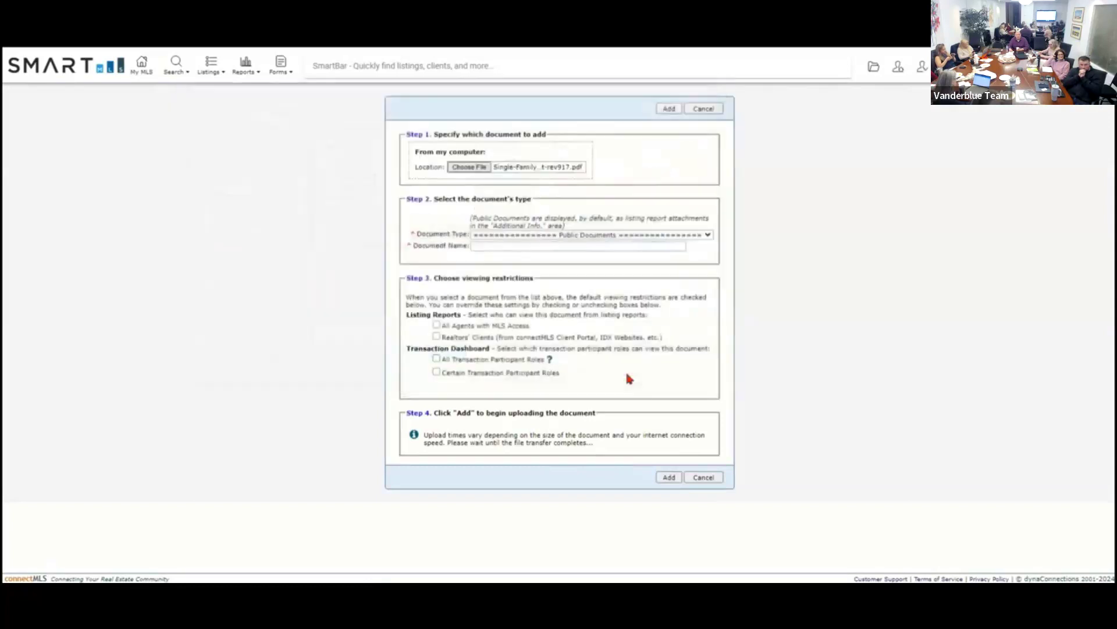
left_click(706, 237)
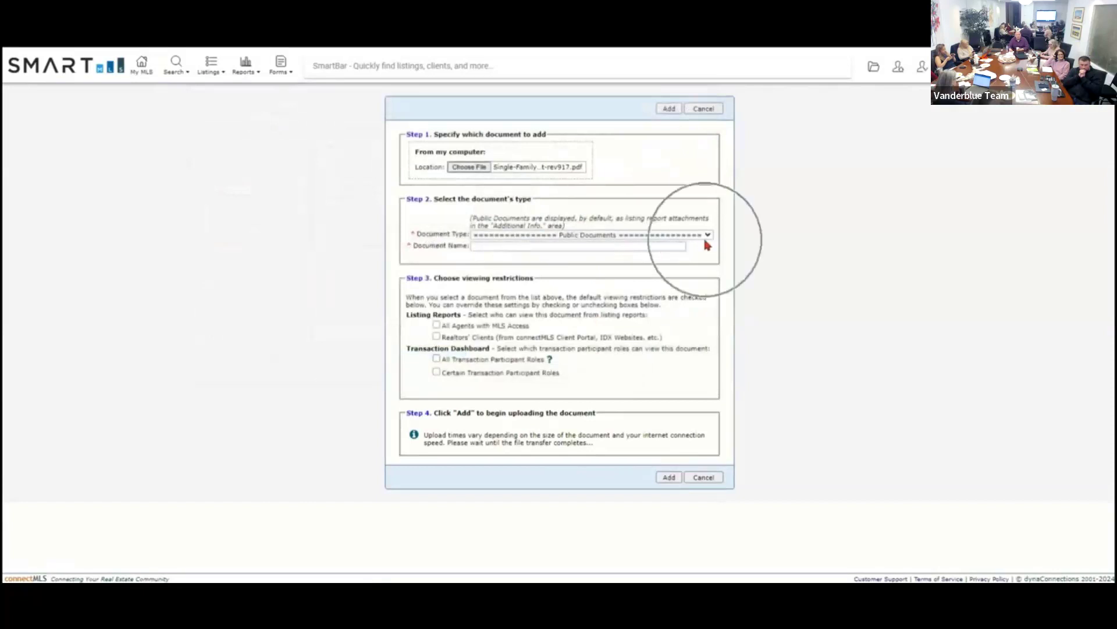
left_click_drag(708, 268, 711, 320)
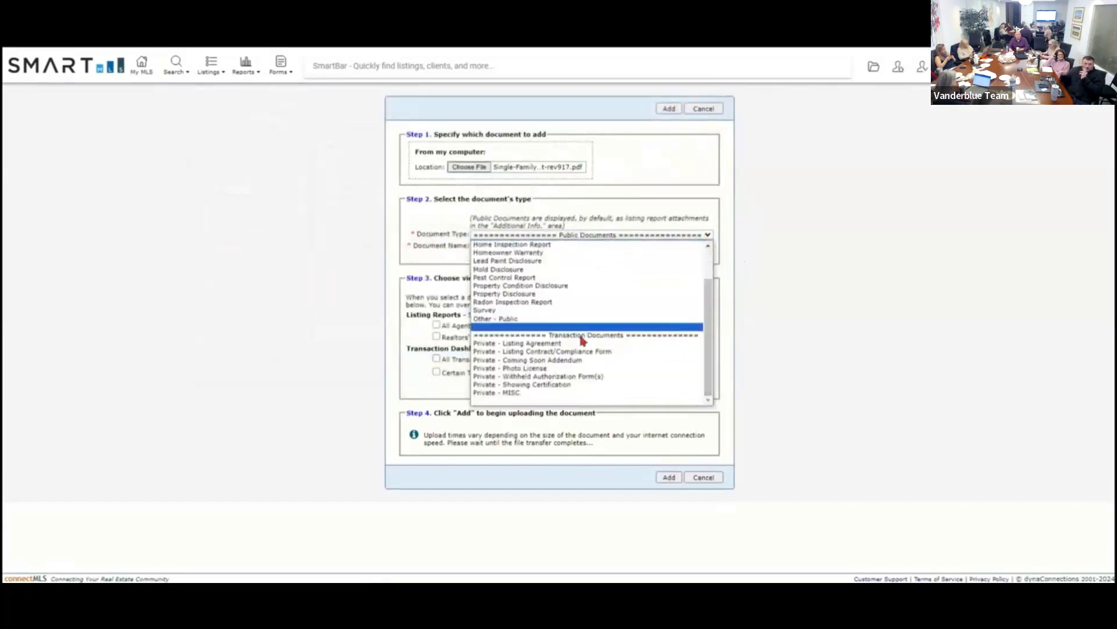
left_click(646, 234)
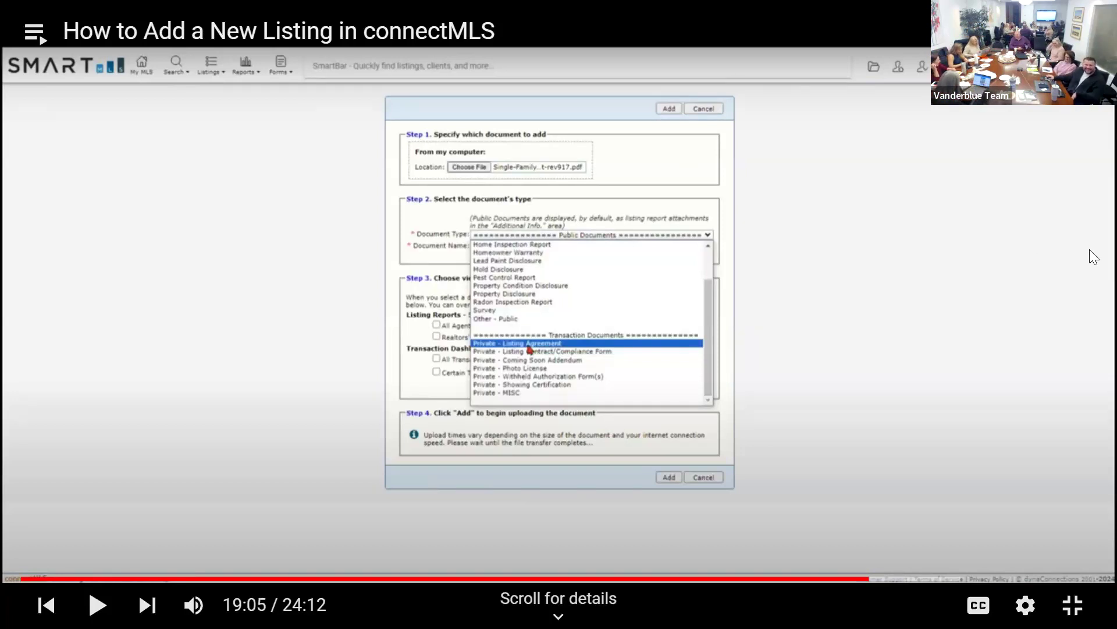
Replay the tutorial's document type and viewing restrictions steps.
left_click(1061, 271)
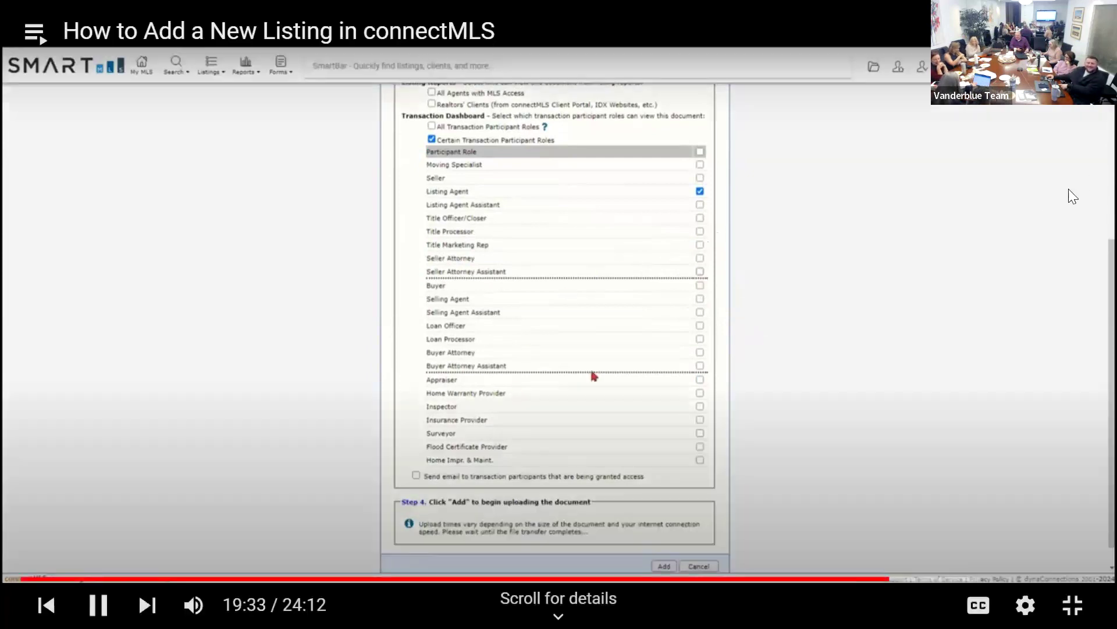
left_click(1035, 218)
key("Left")
key("Left")
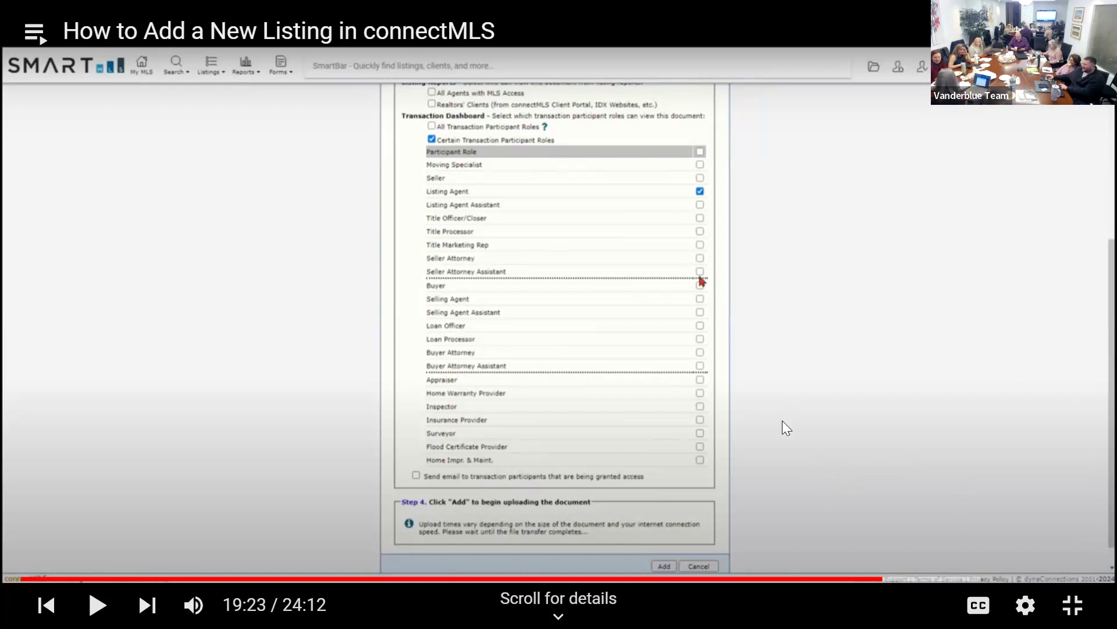
key("space")
key("Left")
key("Left")
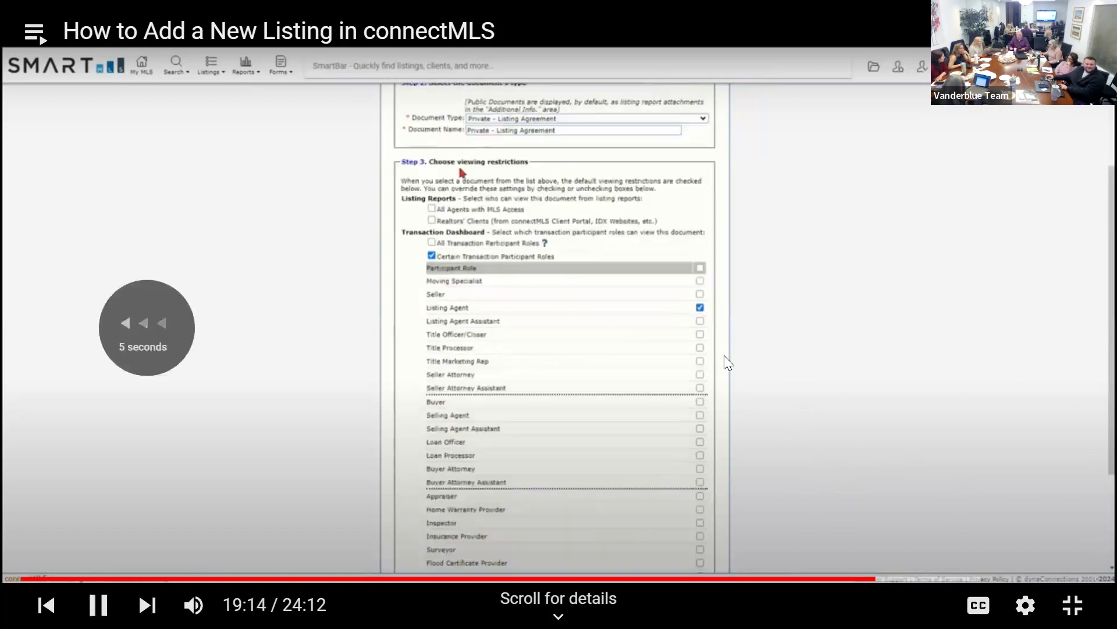
key("Left")
key("space")
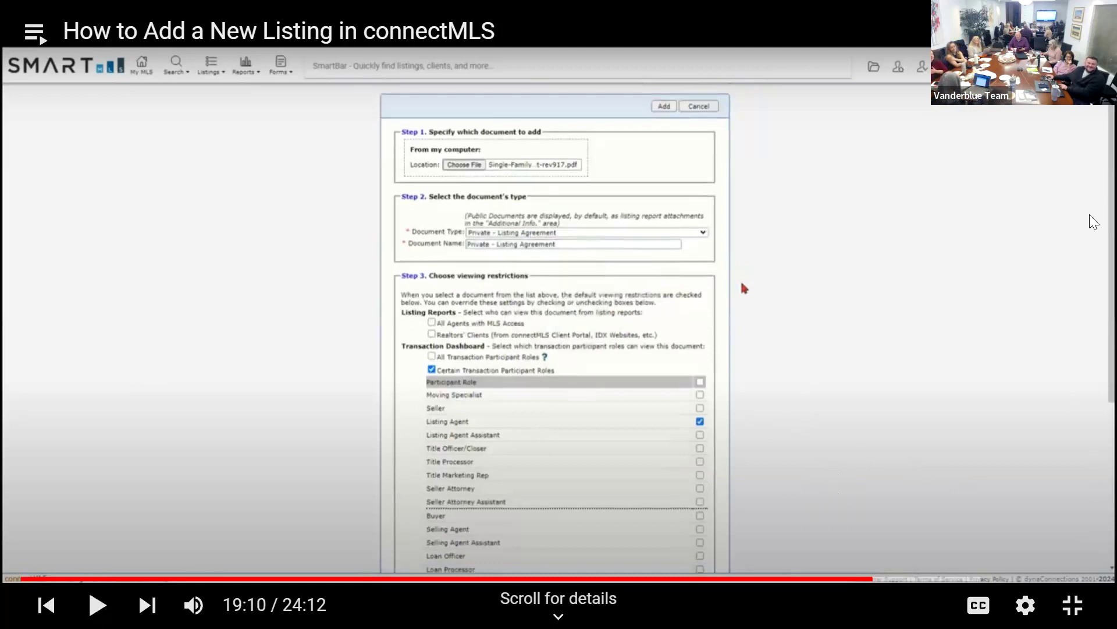
key("space")
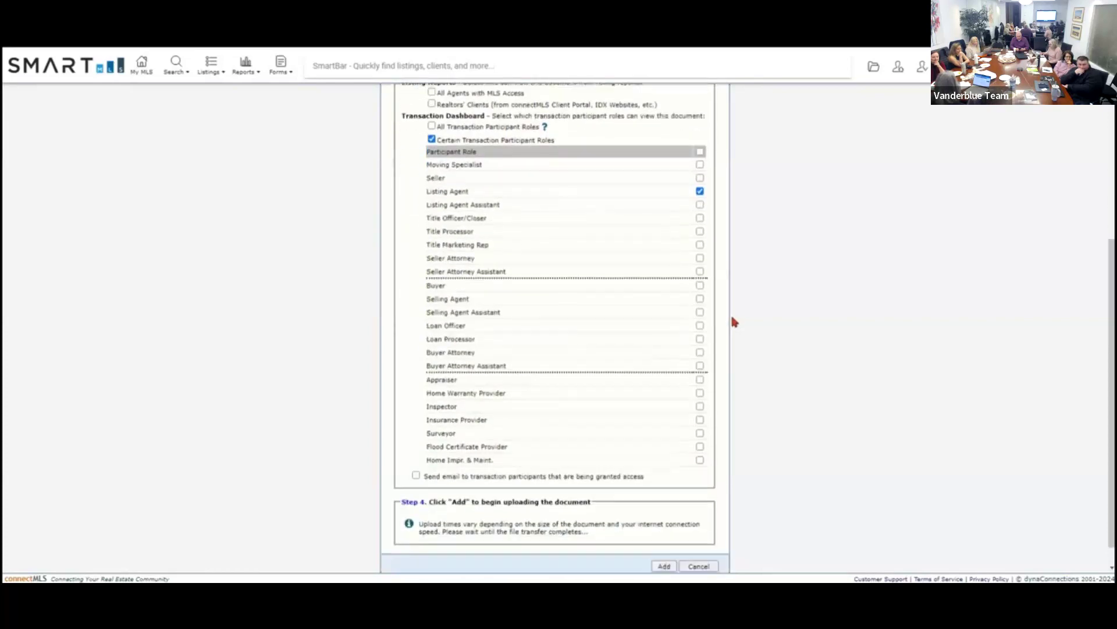
Restrict viewing to the Listing Agent only and add the Private - Listing Agreement.
left_click(700, 280)
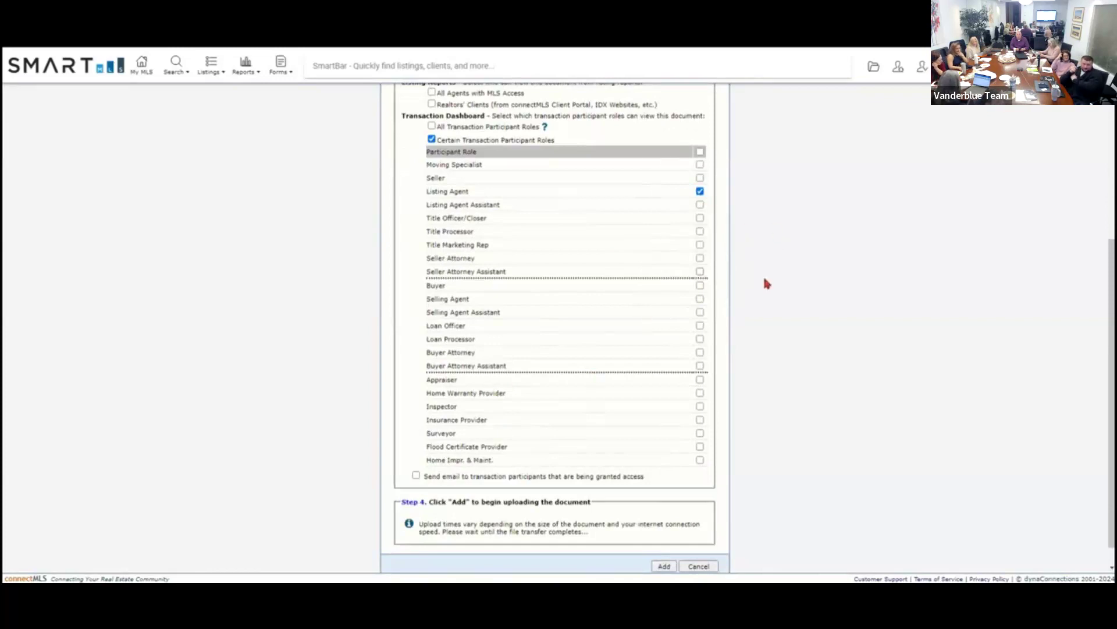
scroll(762, 283, "down", 1)
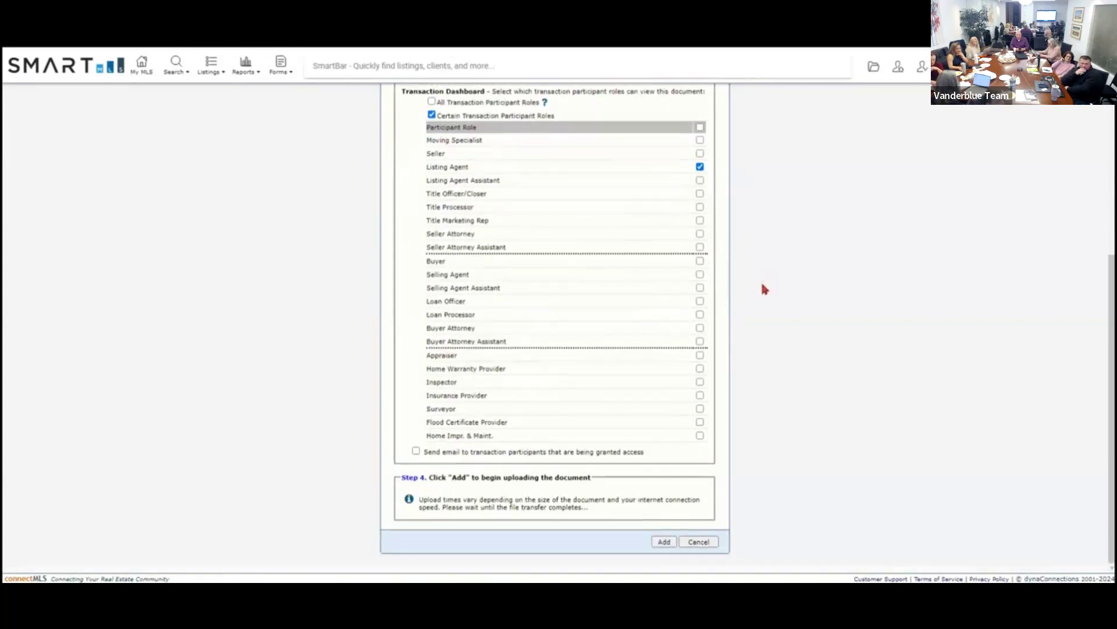
left_click(664, 543)
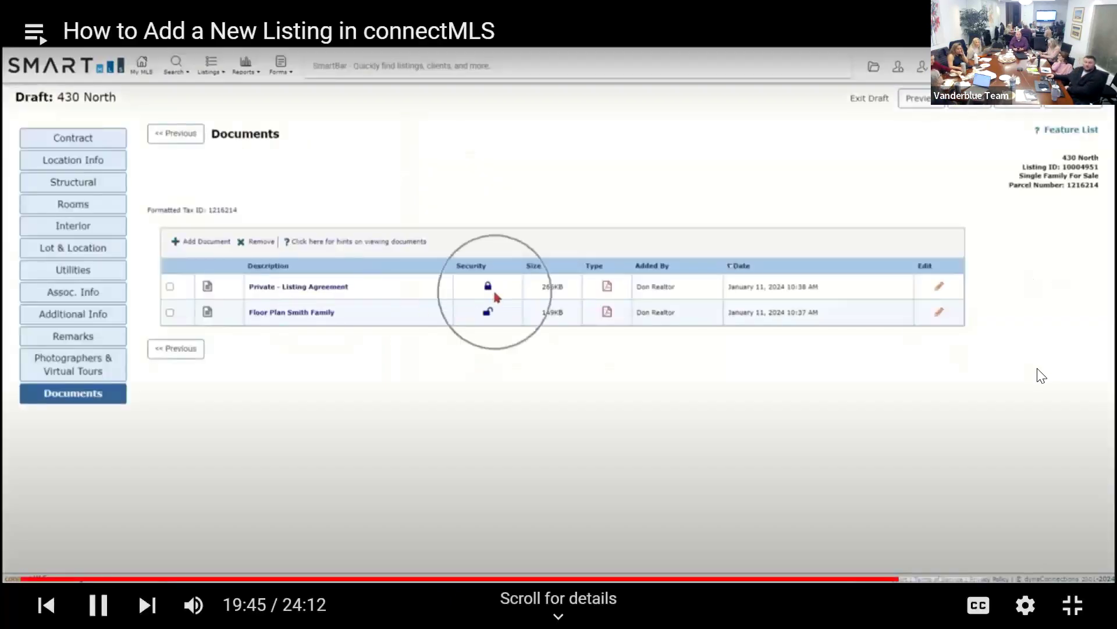
Rewind the tutorial to review the upload form, then play on to the workspace limit warning.
left_click(1037, 374)
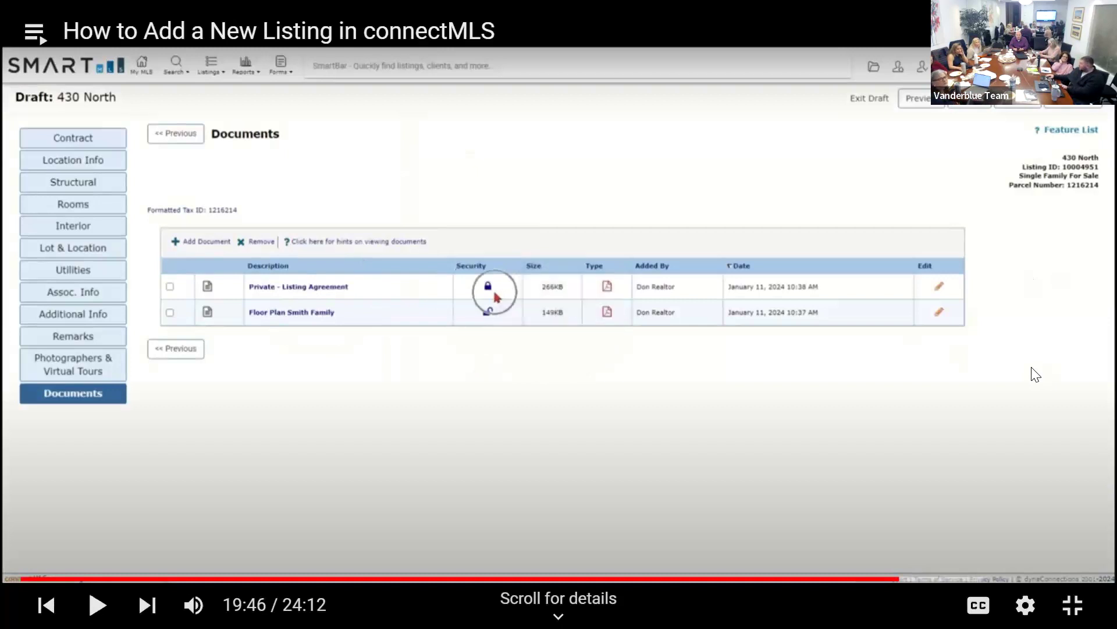
left_click(1036, 374)
key("Left")
left_click(1035, 373)
key("Left")
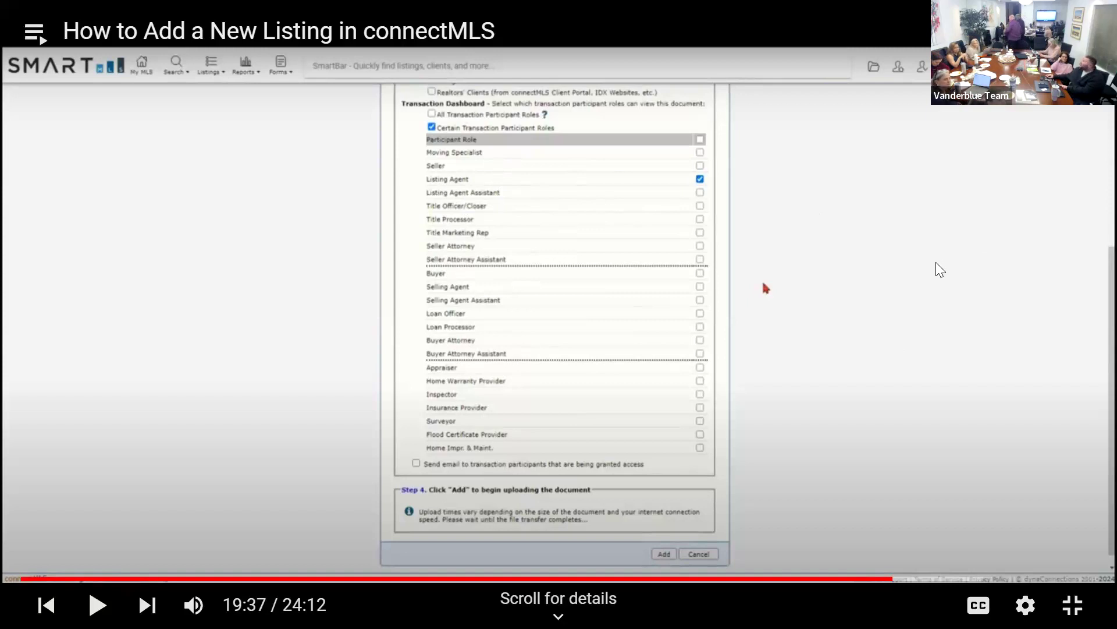
left_click(912, 272)
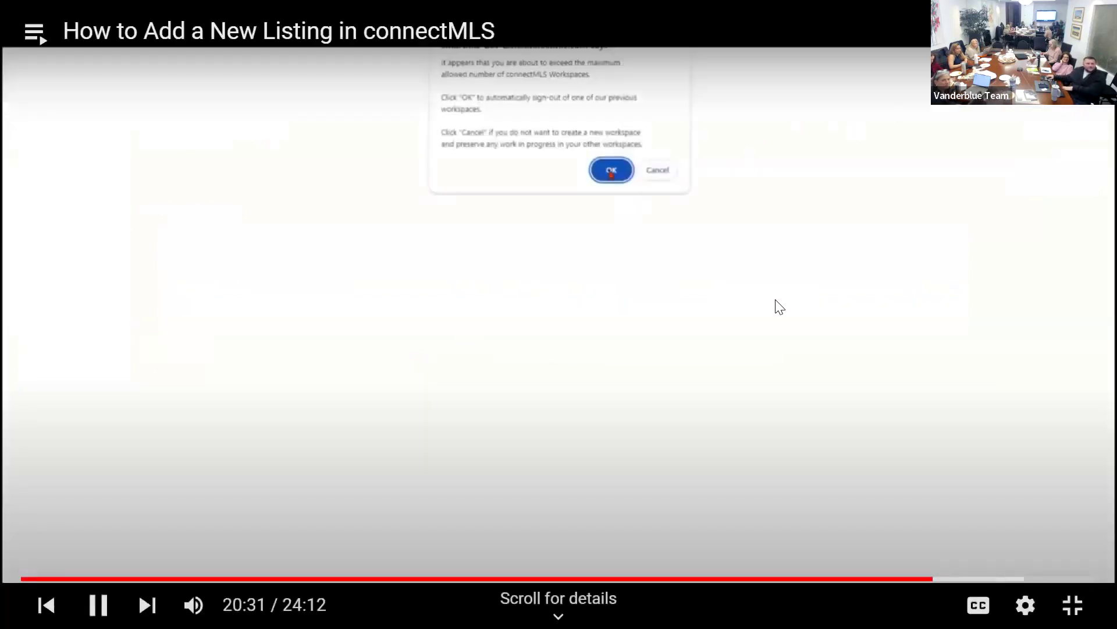
Rewind the tutorial ten seconds to rewatch signing out an older workspace.
left_click(781, 306)
left_click(783, 308)
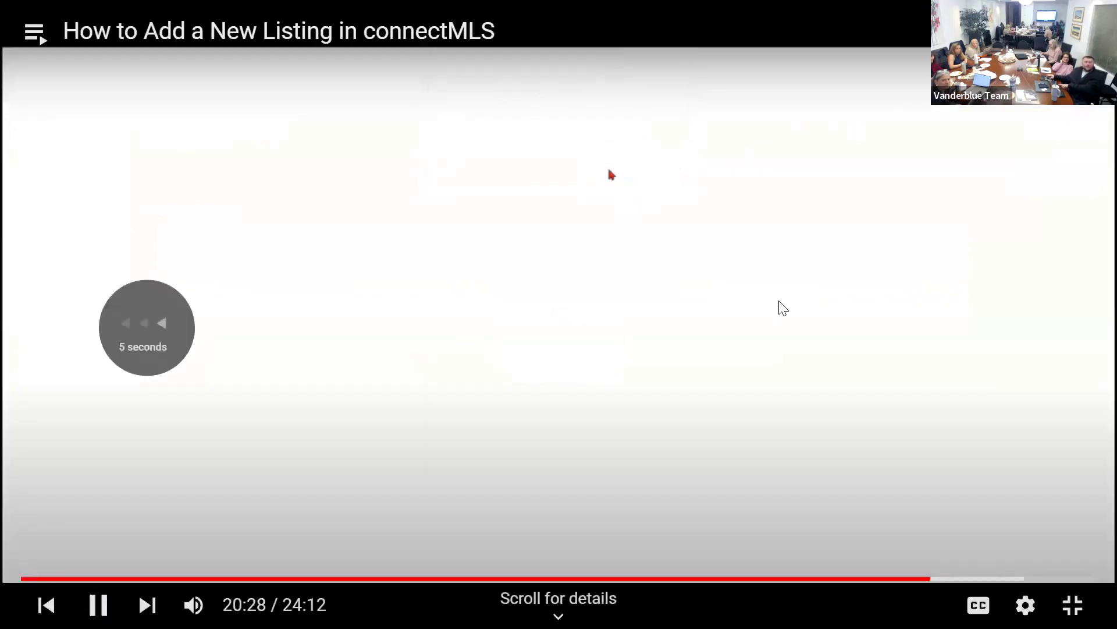
key("Left")
key("Left")
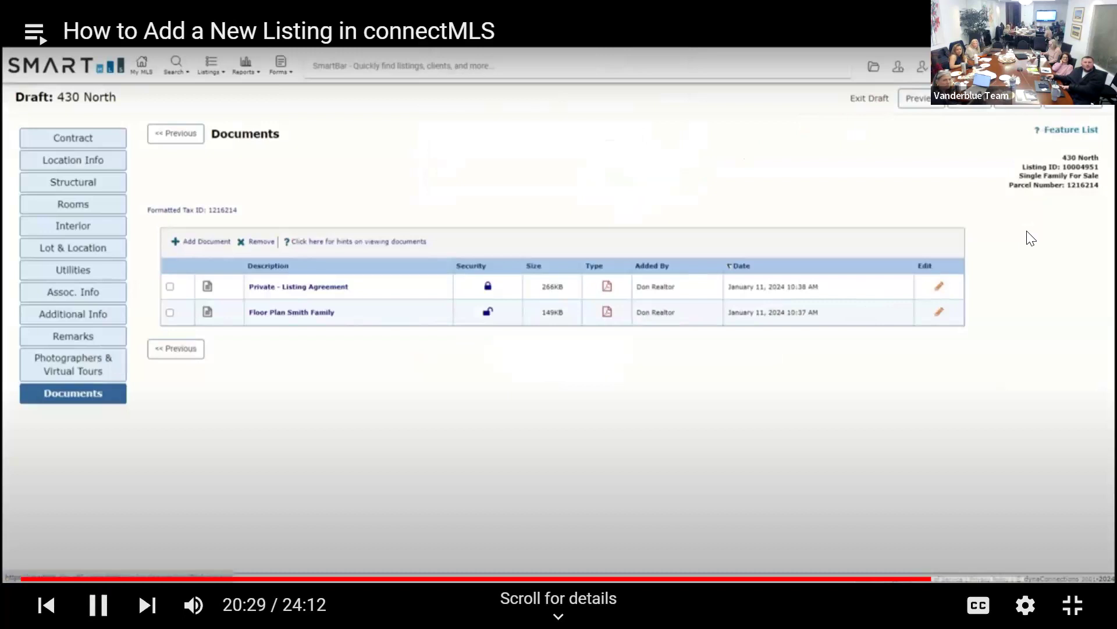
key("Left")
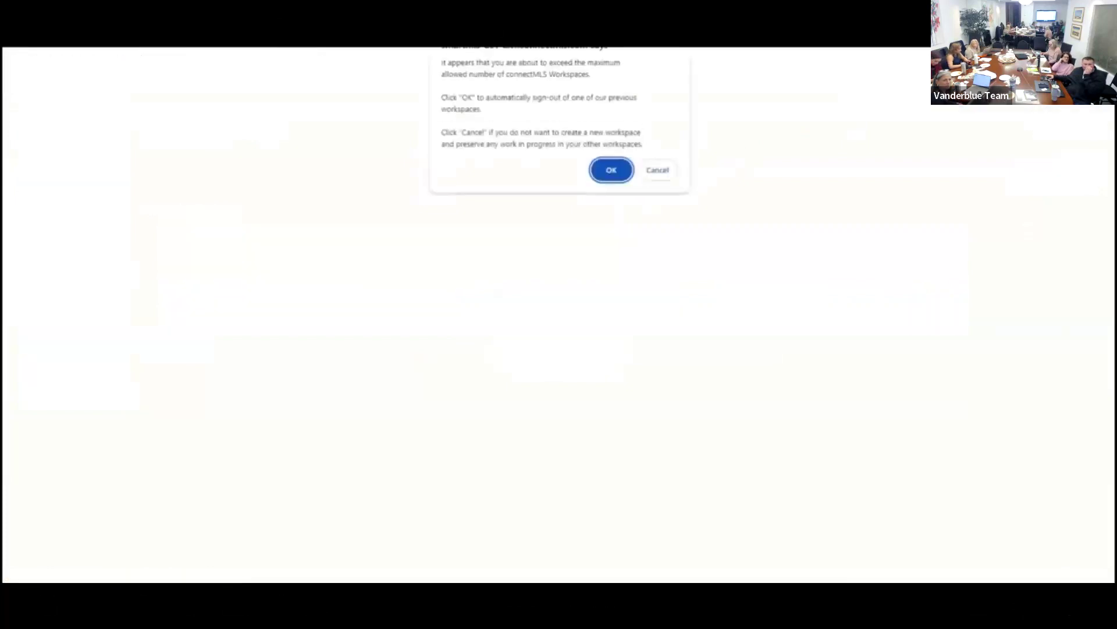
mouse_move(1011, 252)
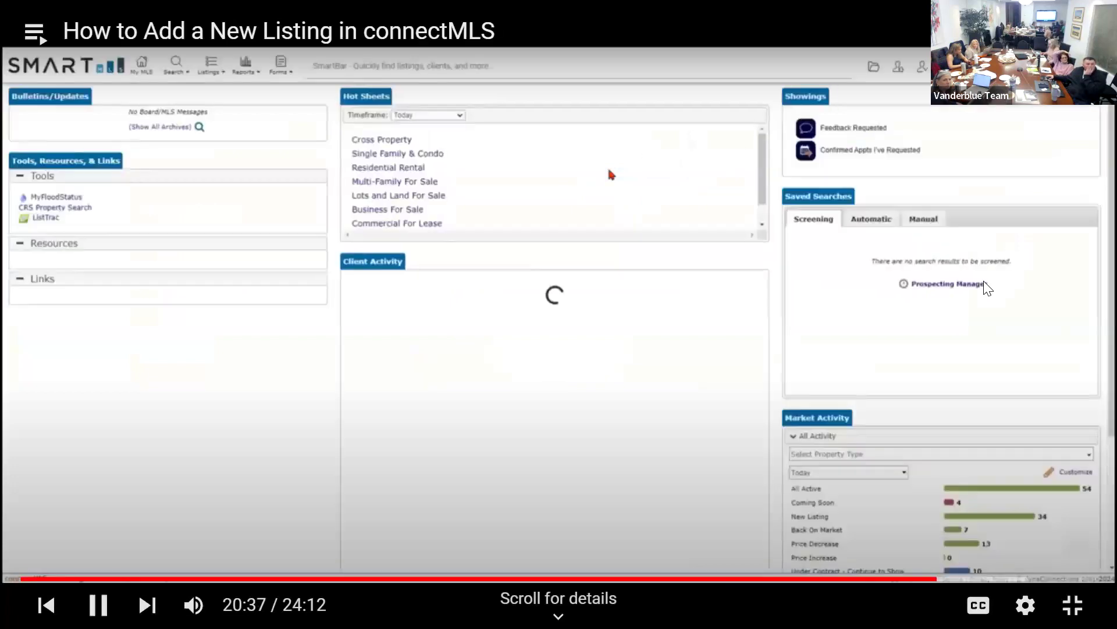
Pause the connectMLS tutorial video, then resume its playback.
left_click(978, 245)
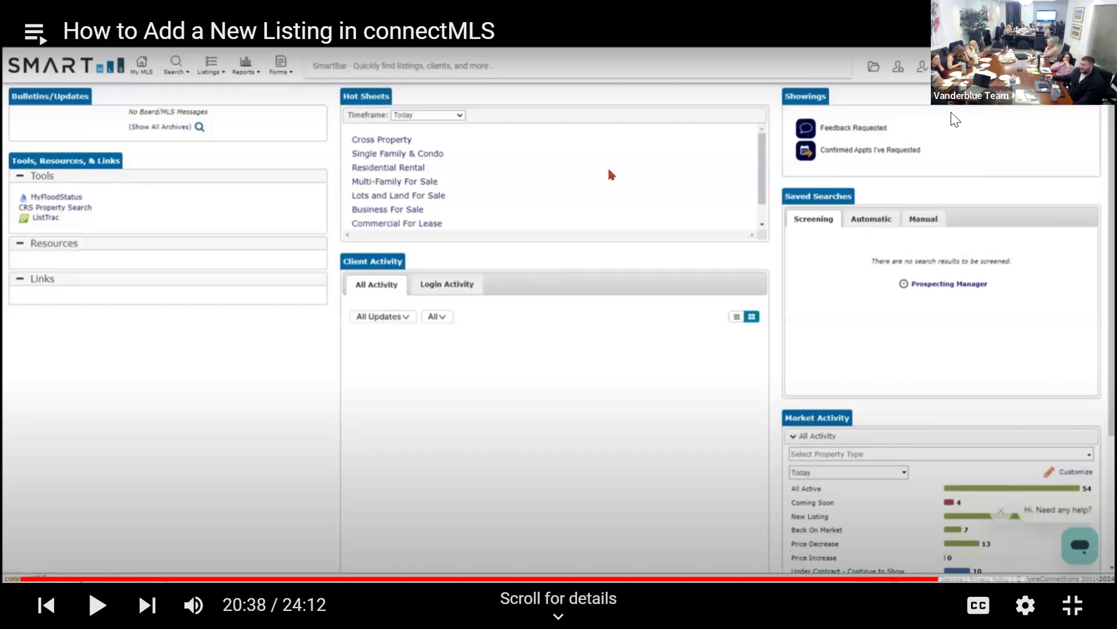
left_click(1024, 194)
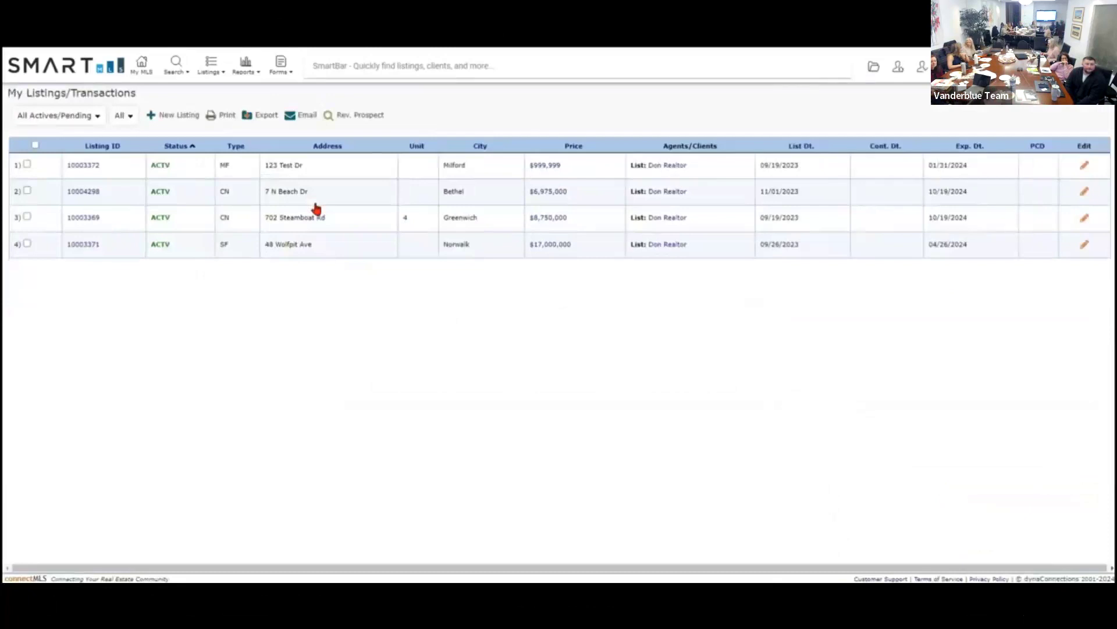
Open Add/Edit Tour or Open House from the 123 Test Dr listing's edit options.
left_click(283, 172)
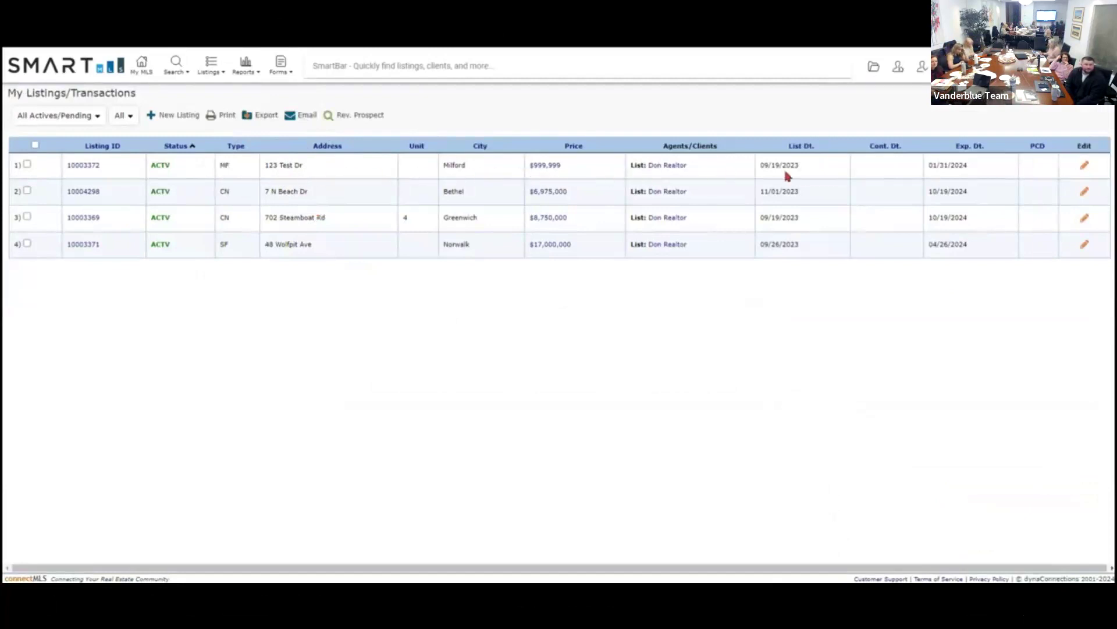
left_click(1083, 168)
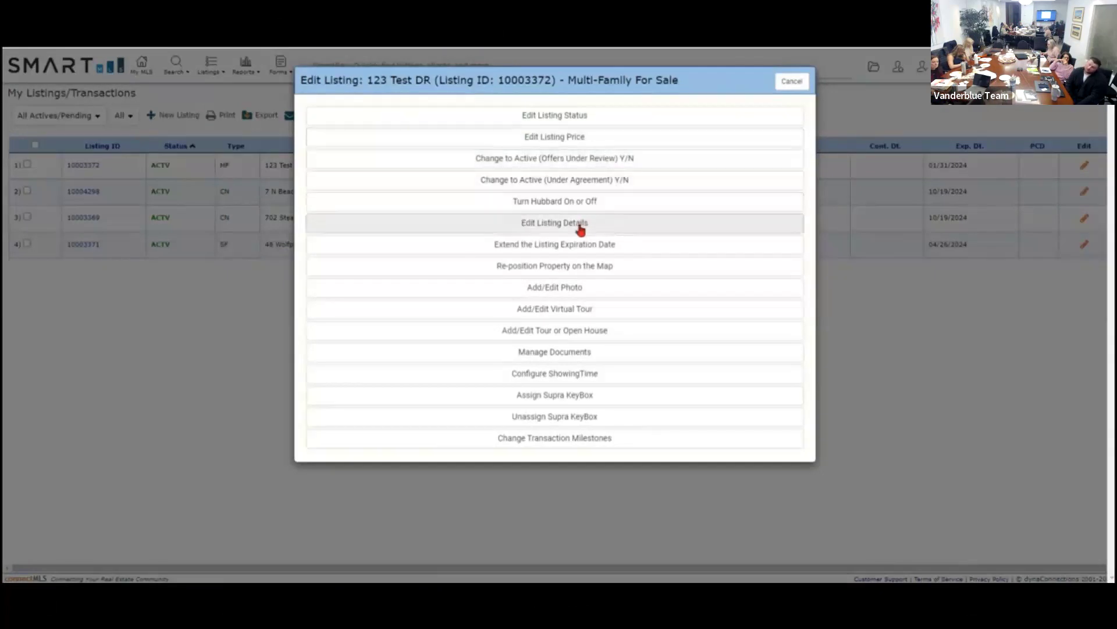
left_click(559, 335)
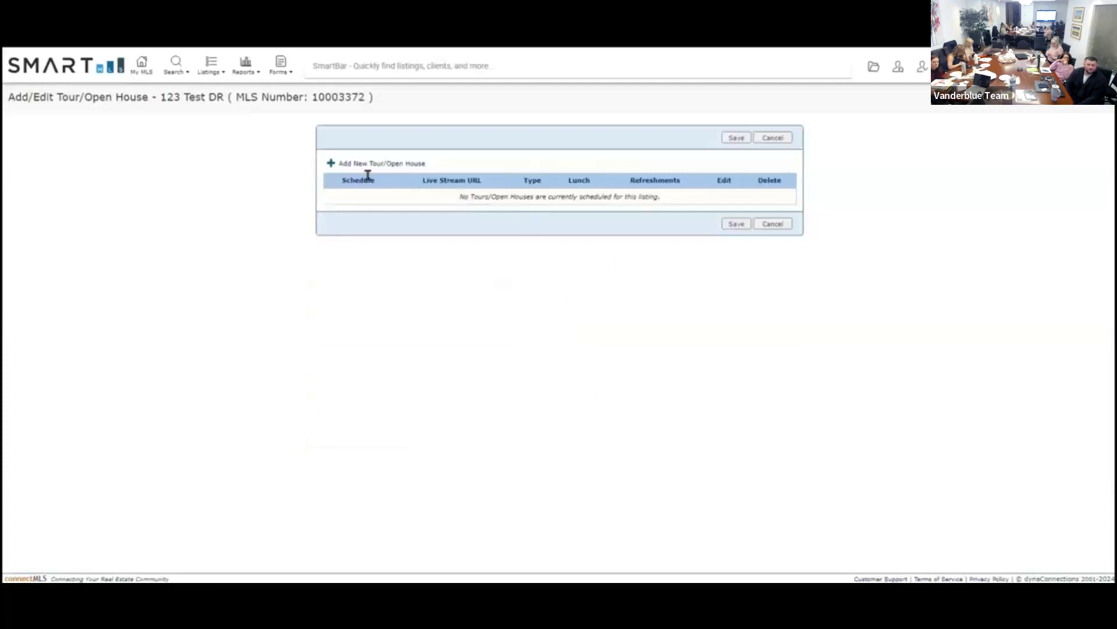
Start a new open house entry for 123 Test DR dated 01/13/2024.
left_click(350, 167)
left_click(352, 169)
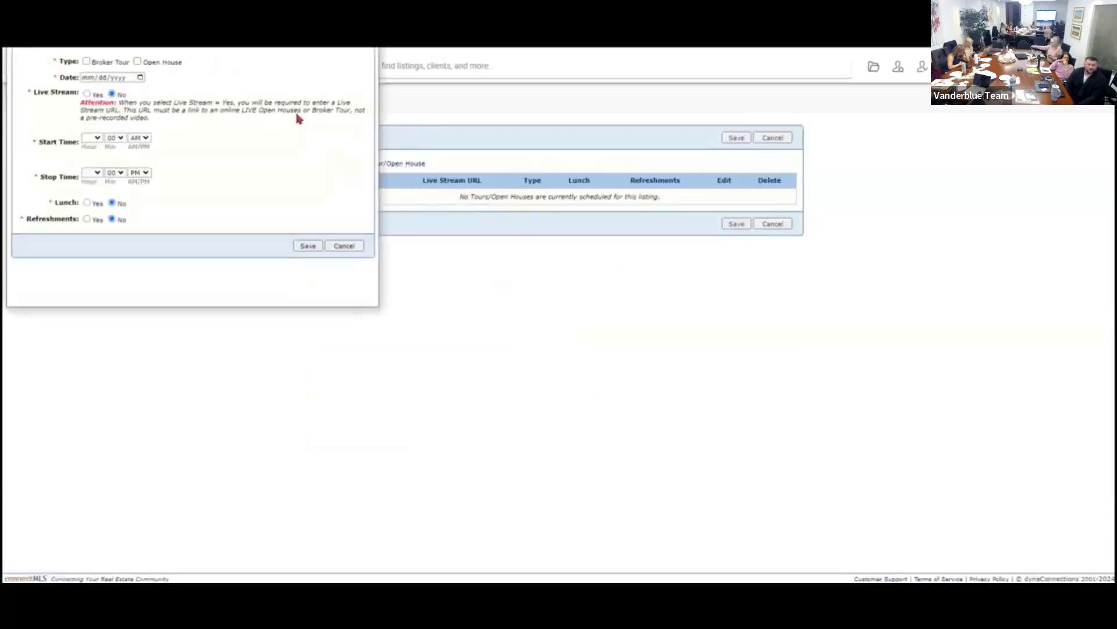
left_click_drag(222, 1, 590, 111)
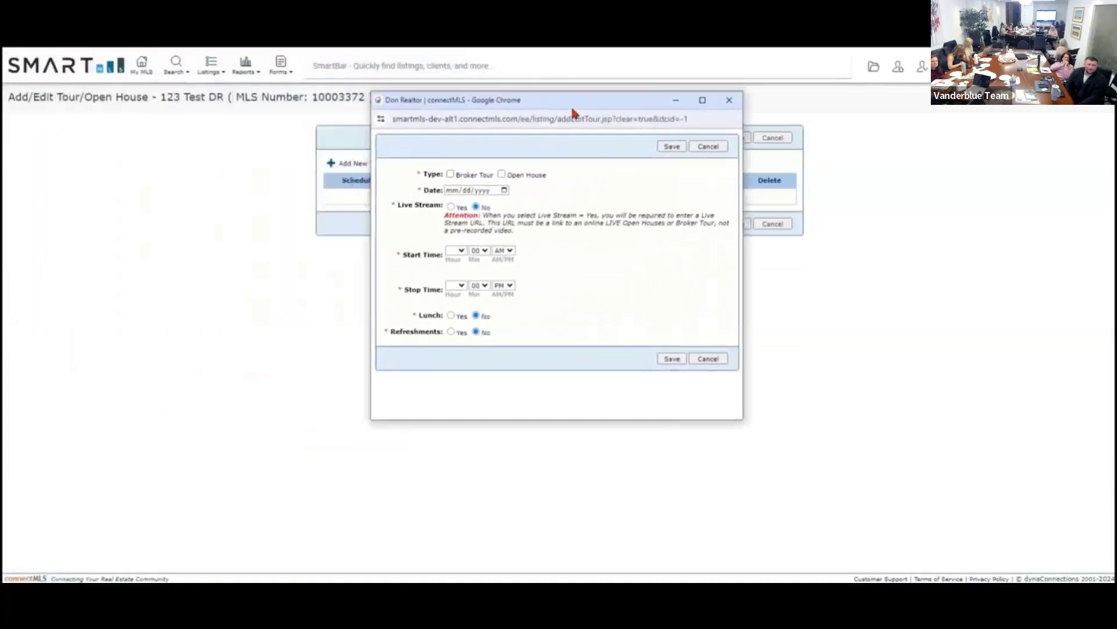
left_click(502, 176)
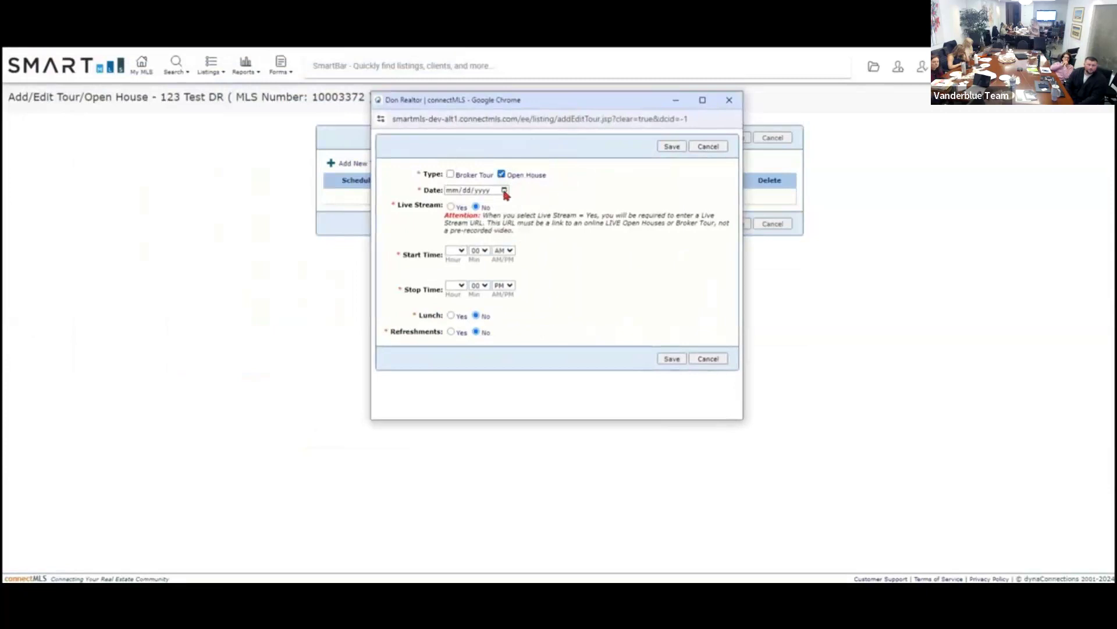
left_click(505, 190)
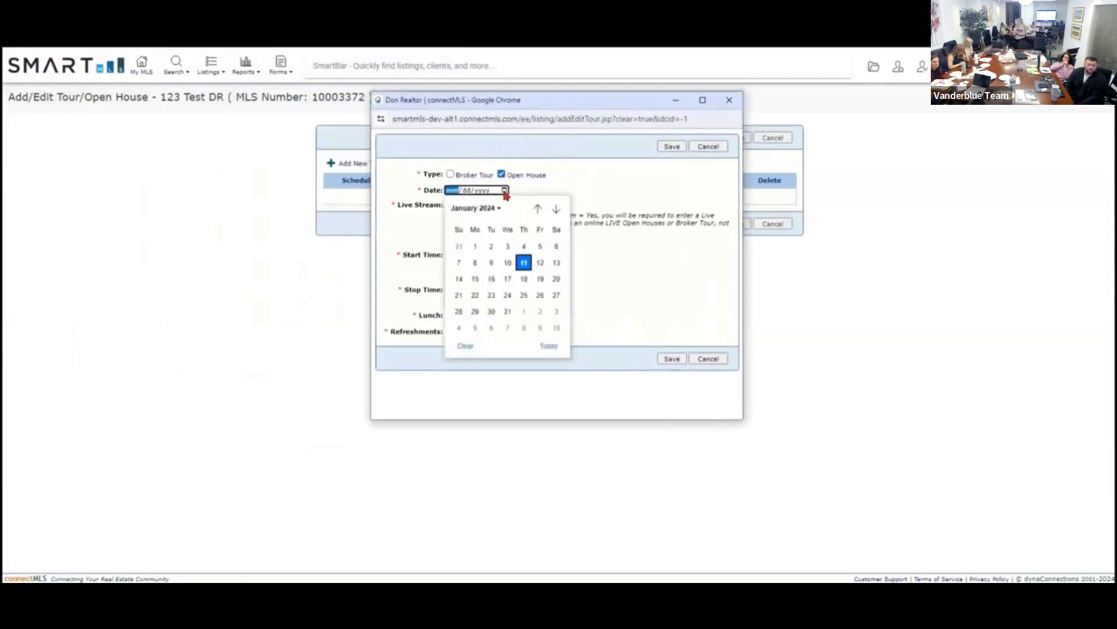
left_click(557, 262)
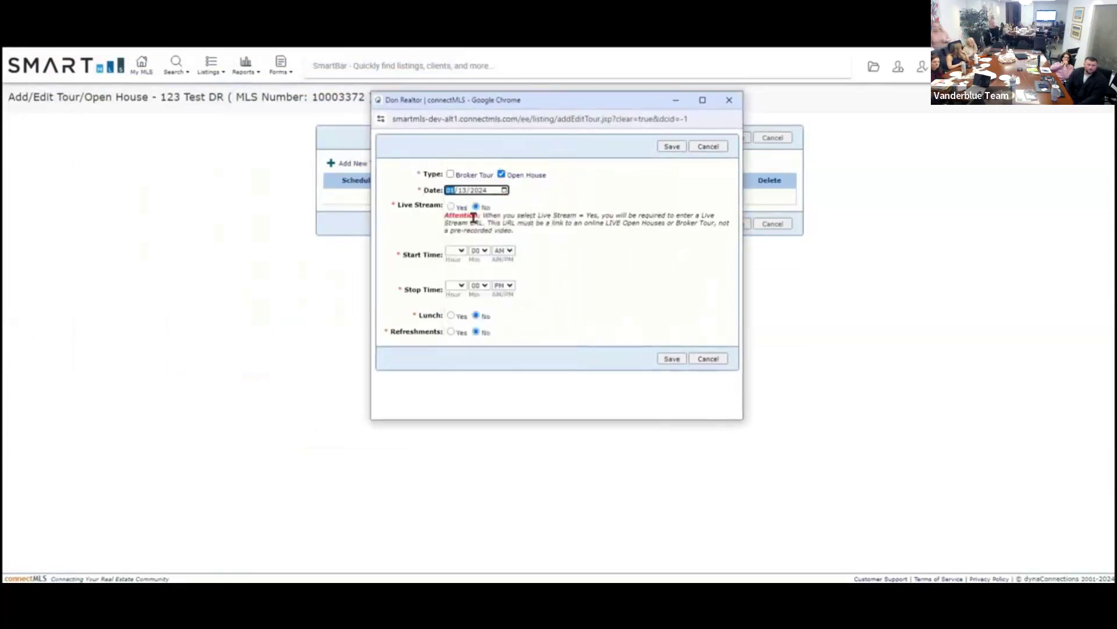
Set the open house time from 1:00 PM to 2:00 PM and save the entry.
left_click(457, 251)
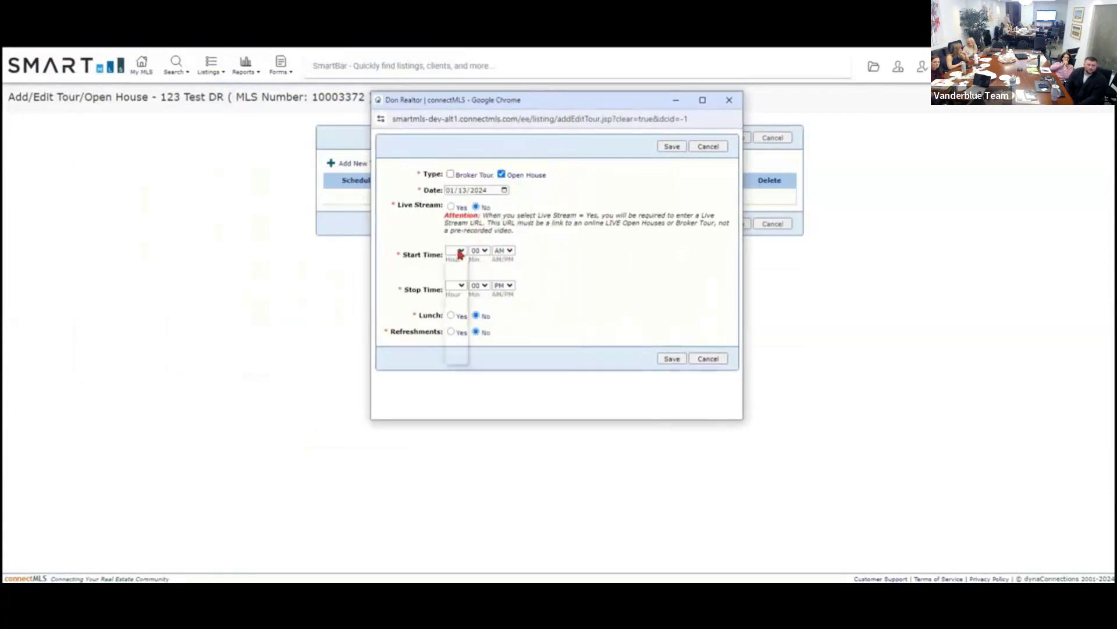
left_click(458, 270)
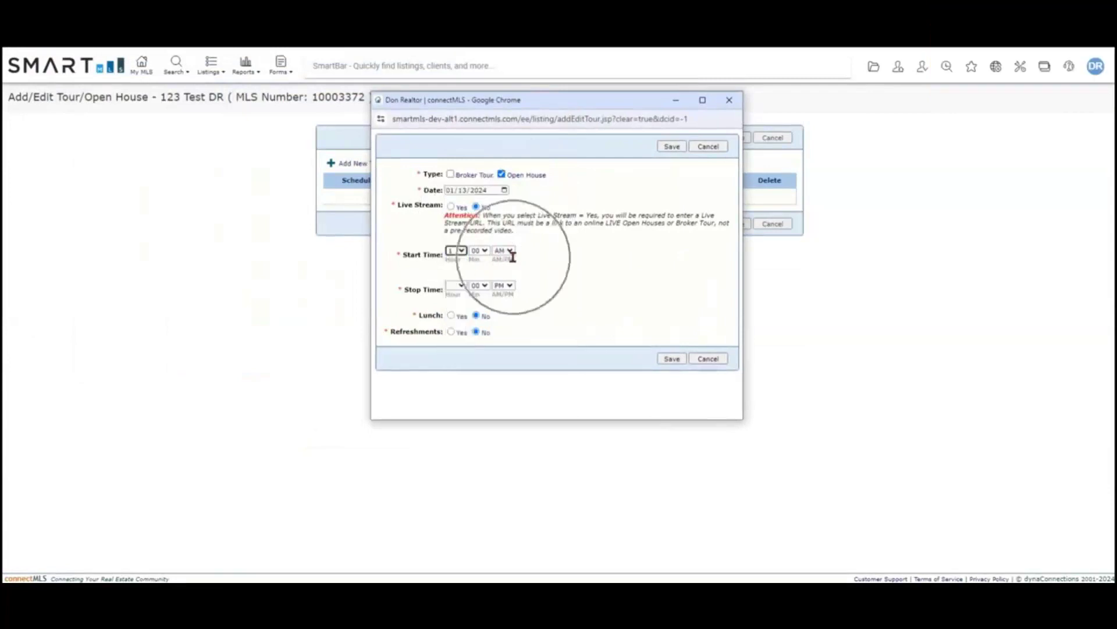
left_click(515, 252)
left_click(502, 269)
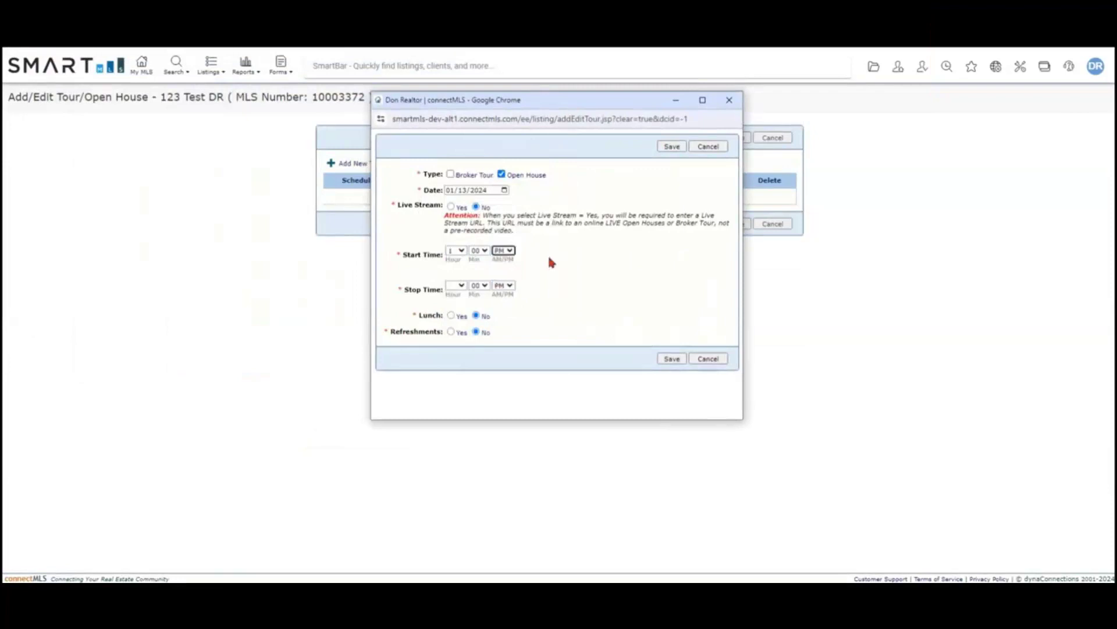
left_click(460, 285)
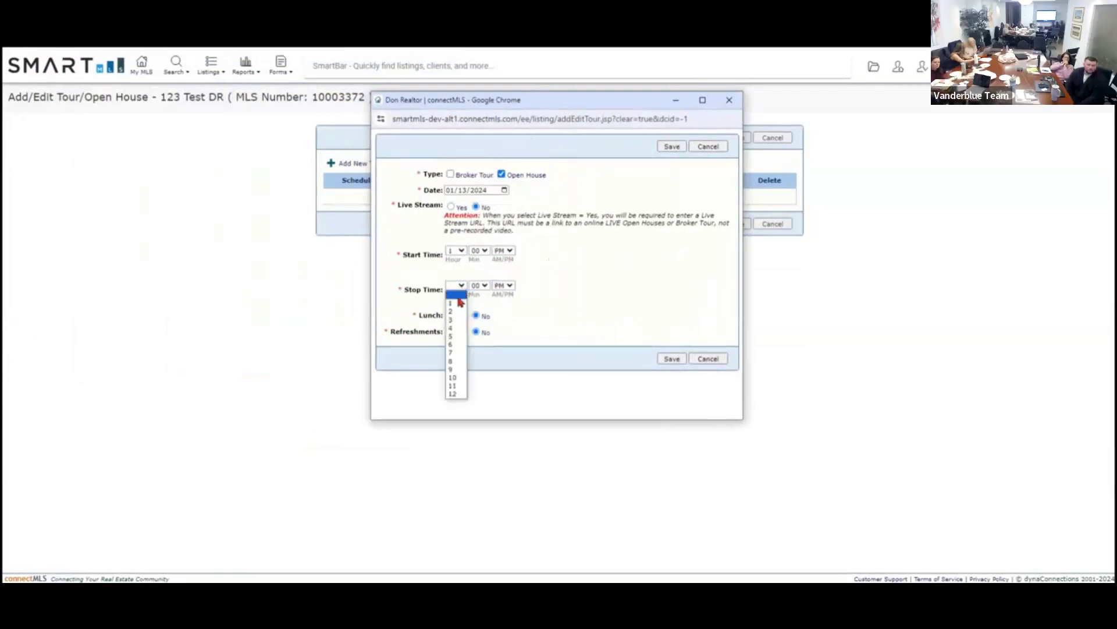
left_click(457, 313)
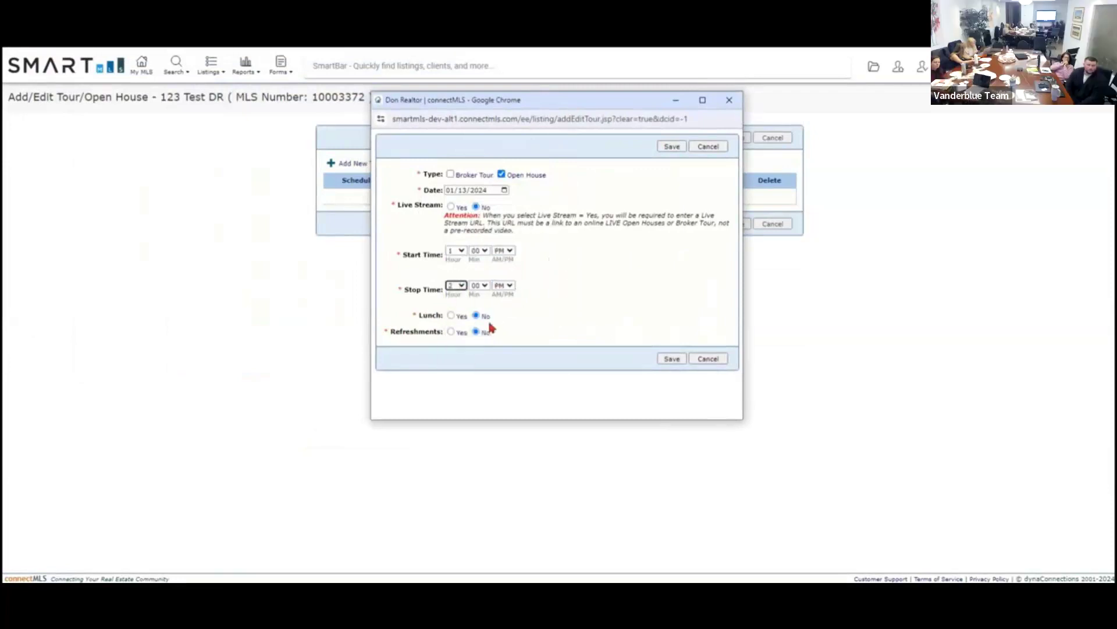
left_click(672, 360)
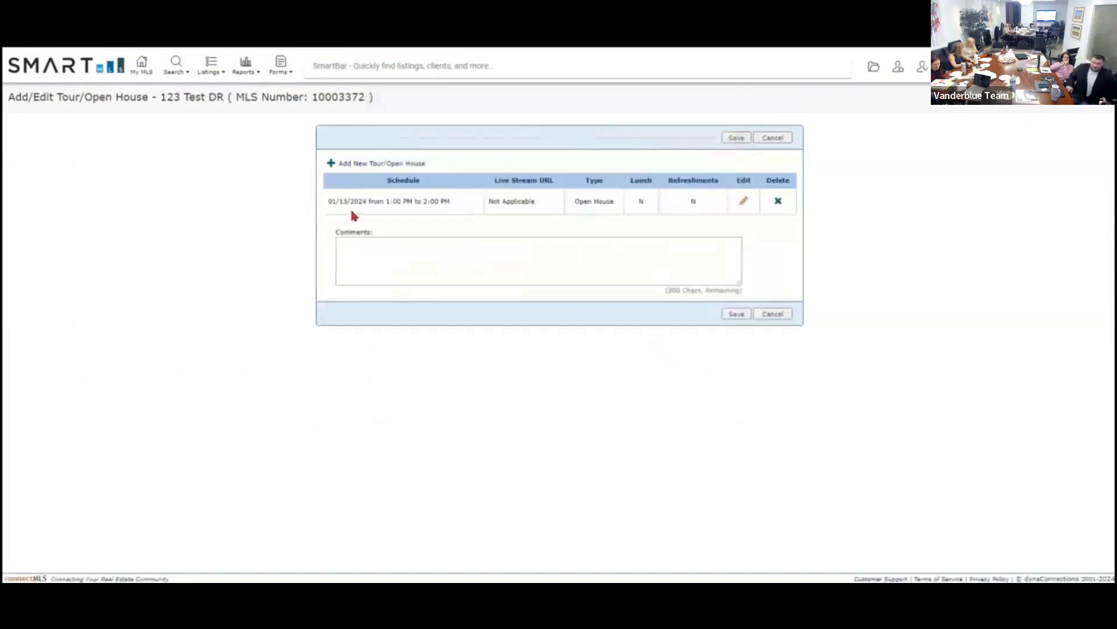
Save the 123 Test DR tour/open house schedule.
left_click(415, 211)
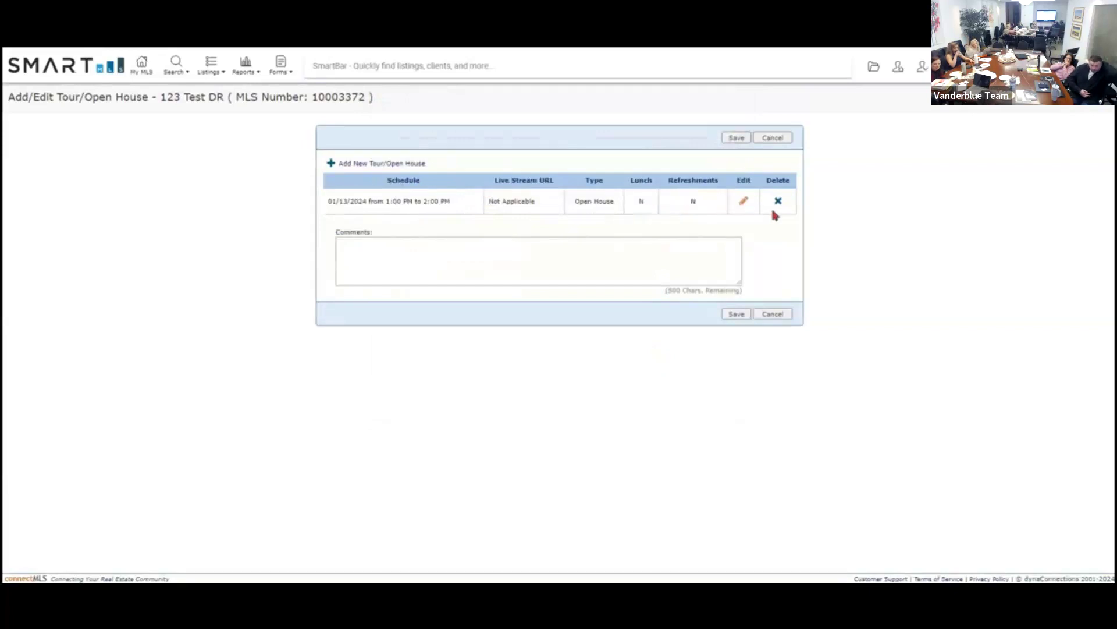
left_click(737, 143)
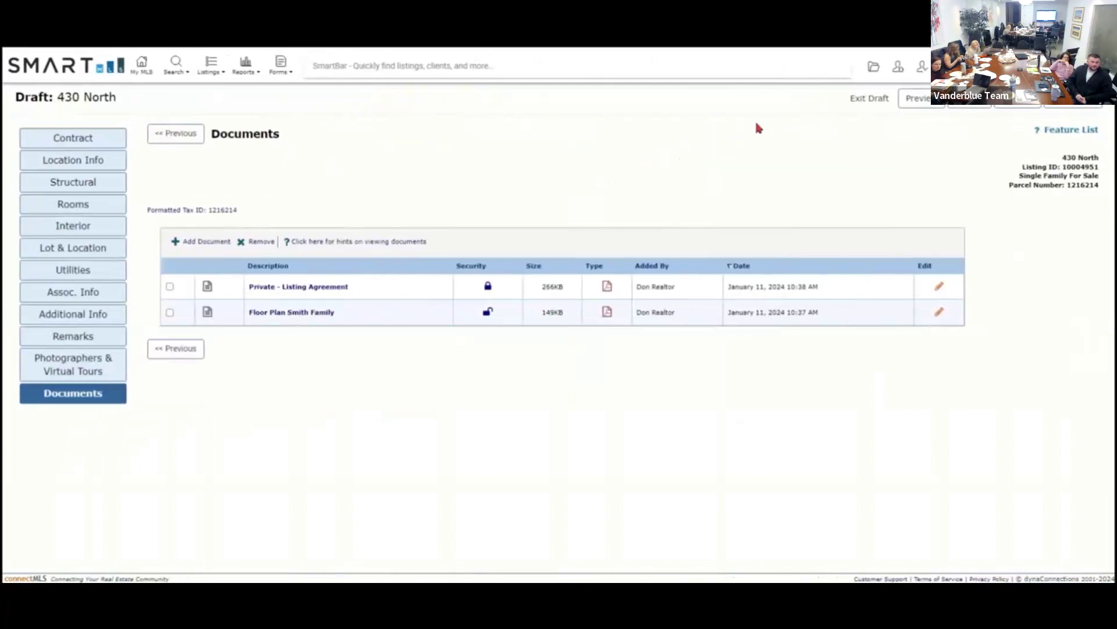
left_click(918, 109)
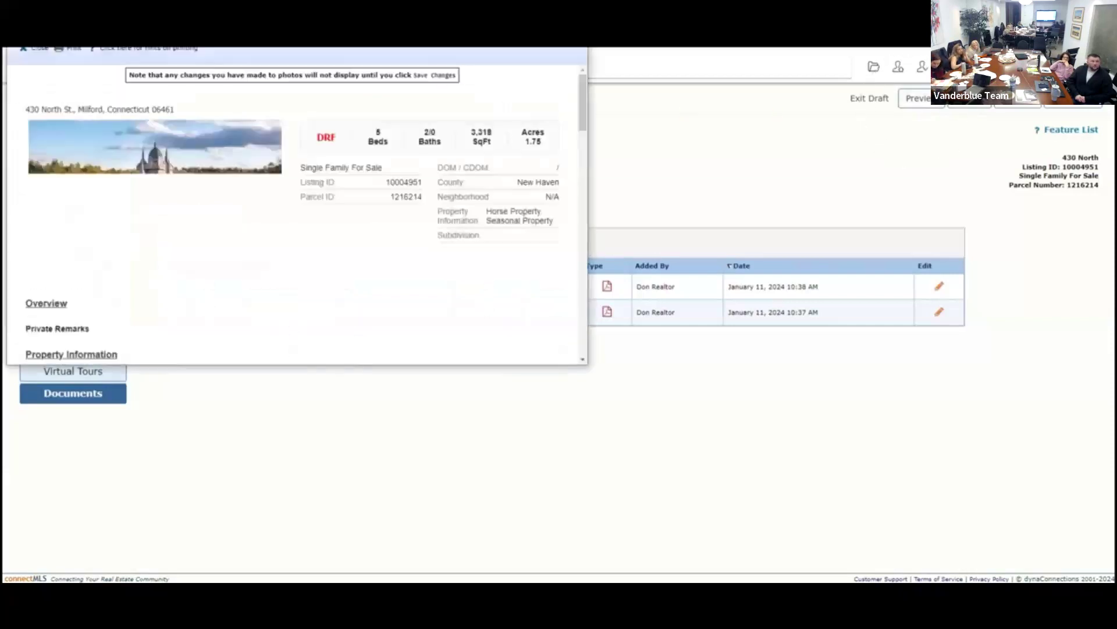
left_click_drag(499, 50, 493, 64)
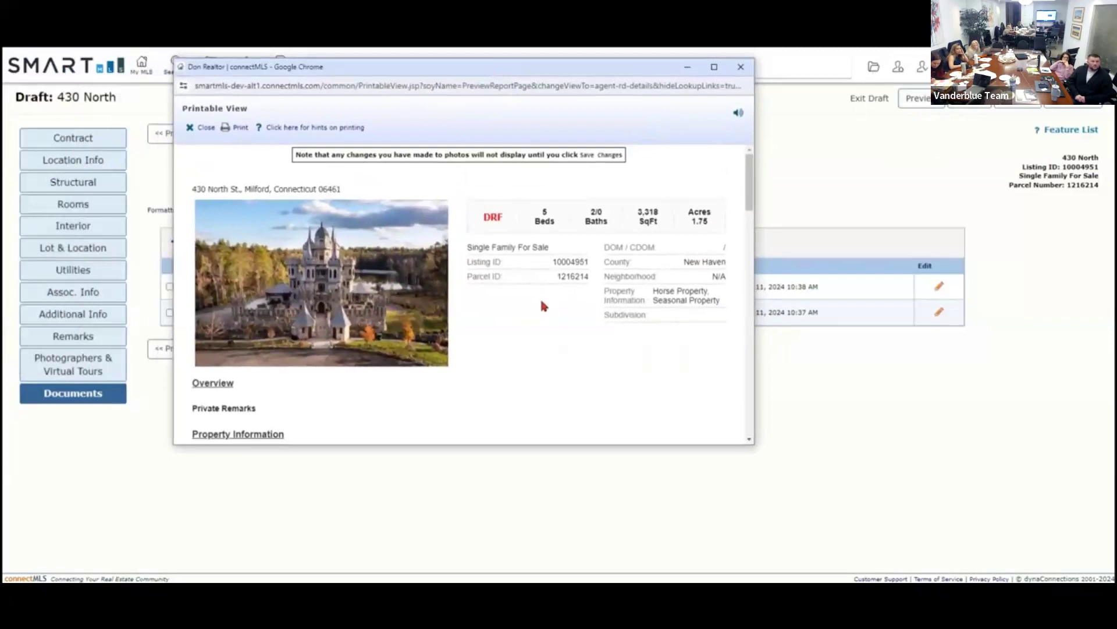
scroll(542, 303, "down", 2)
scroll(542, 303, "down", 5)
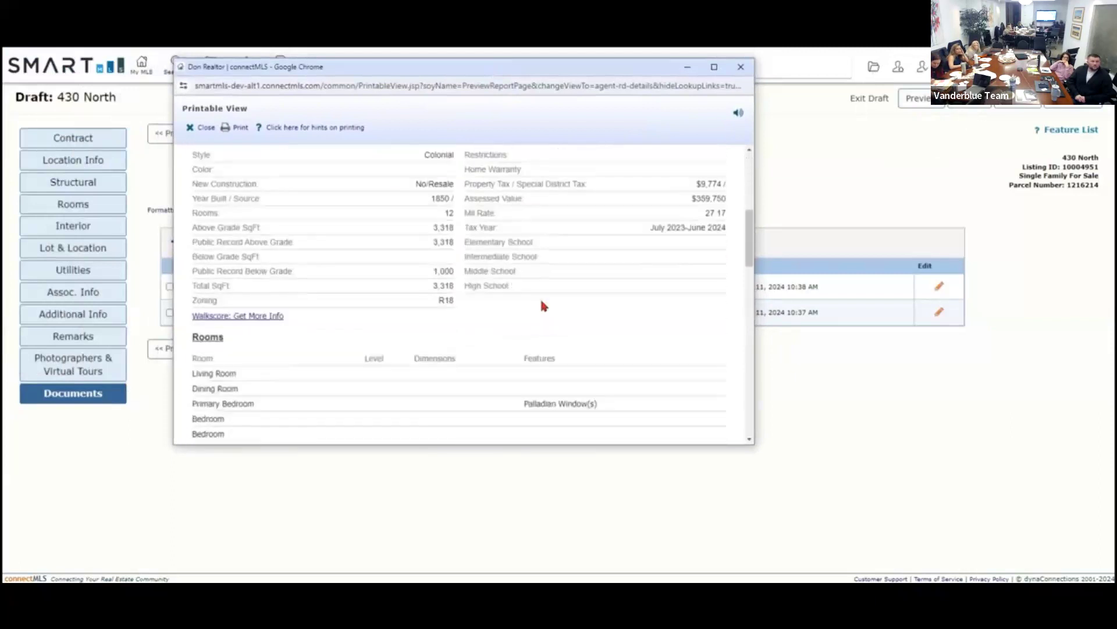
scroll(540, 302, "down", 1)
scroll(536, 300, "up", 5)
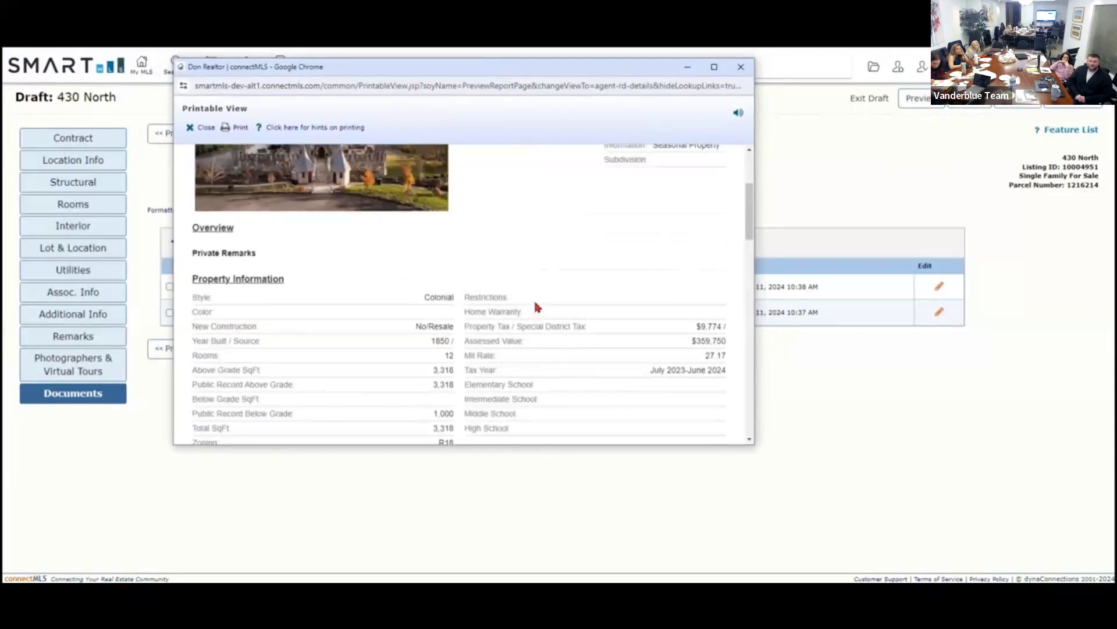
scroll(536, 302, "up", 3)
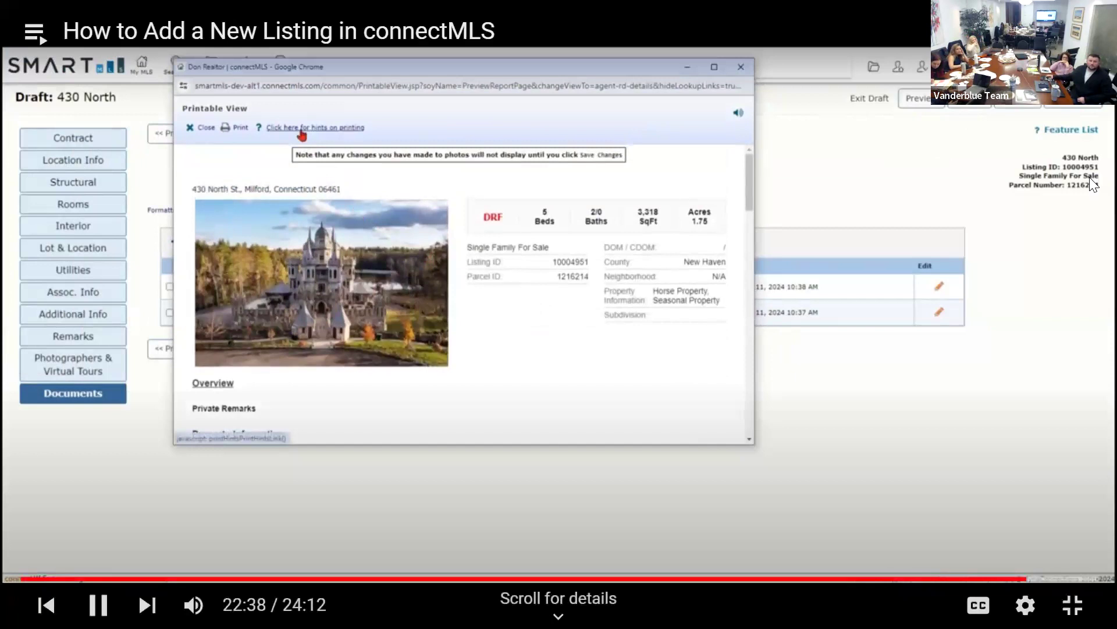
Pause the new-listing tutorial, then let it continue playing.
left_click(873, 204)
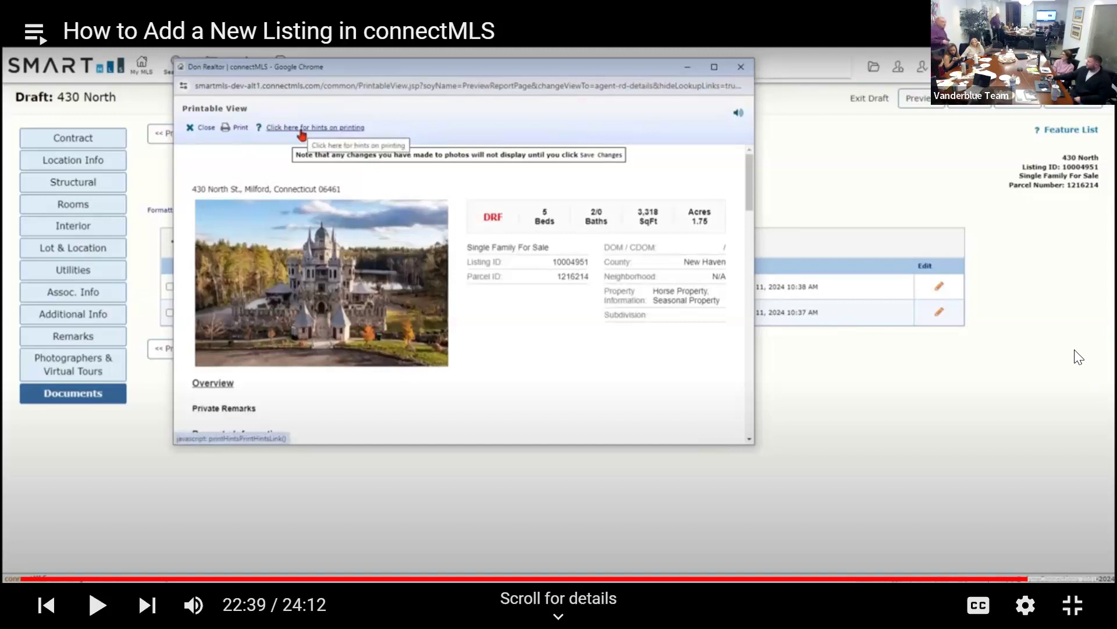
key("space")
key("space")
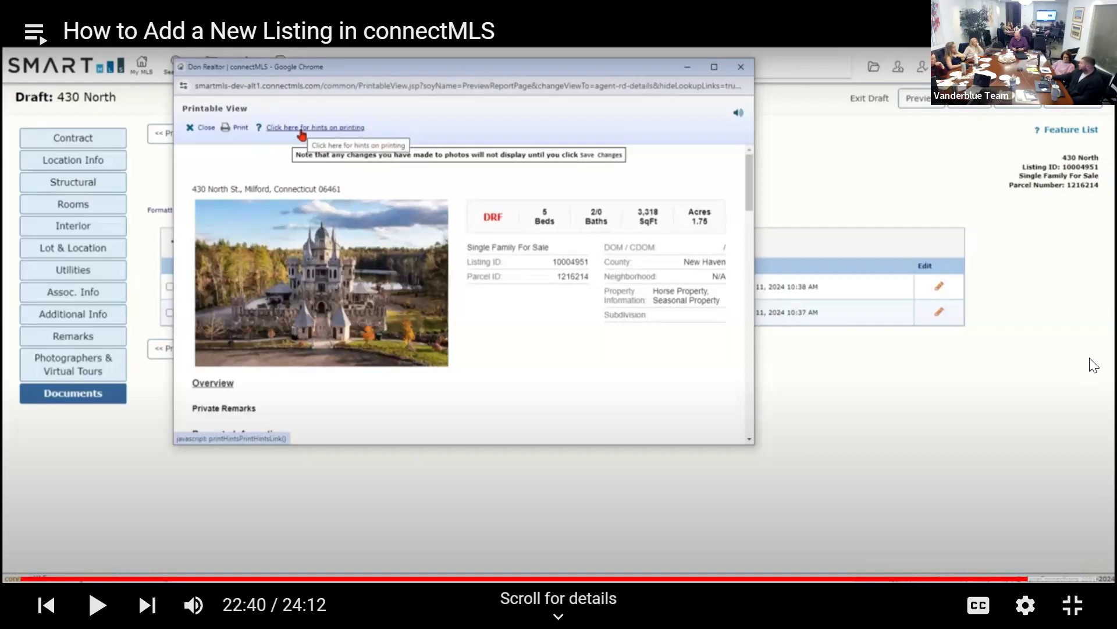
left_click(1065, 340)
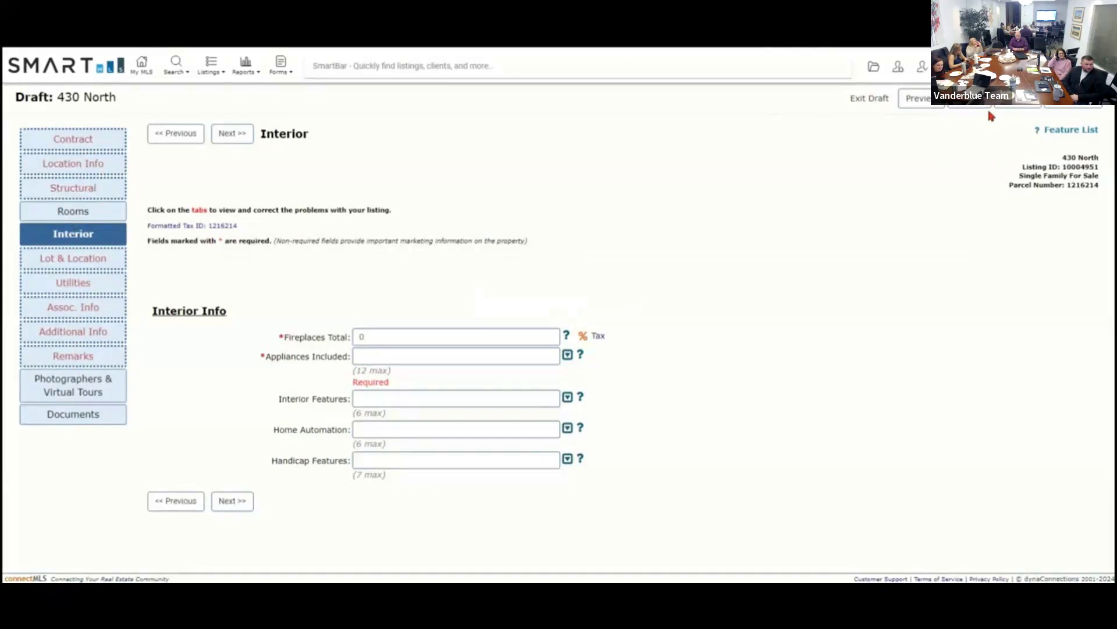
Pause the tutorial on its closing 'Thanks for watching!' slide at 24:08.
left_click(1074, 111)
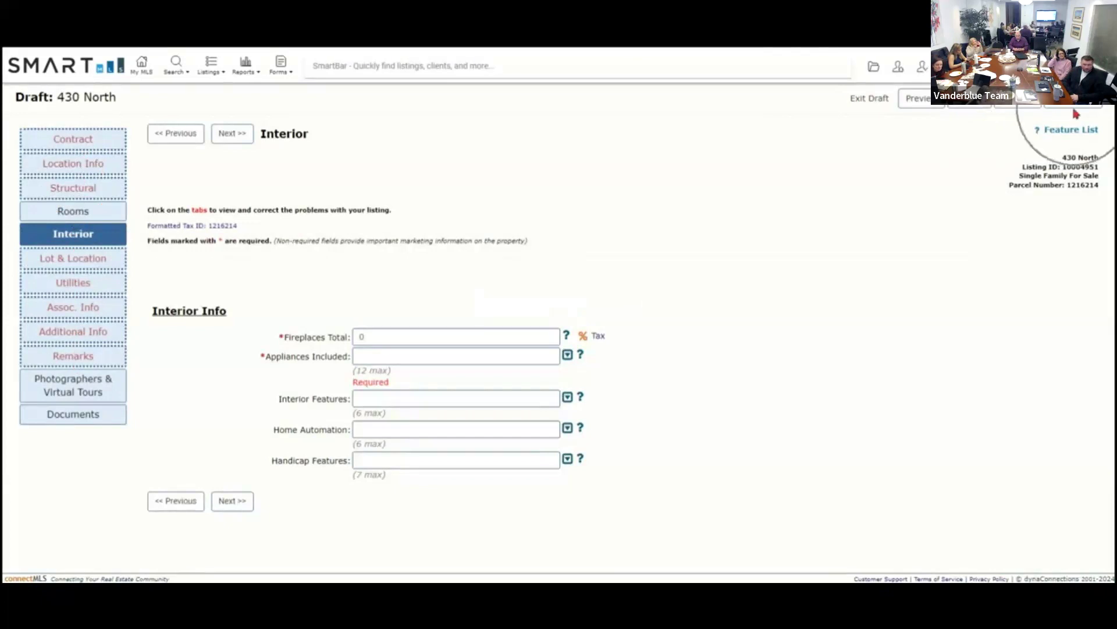
left_click(1076, 114)
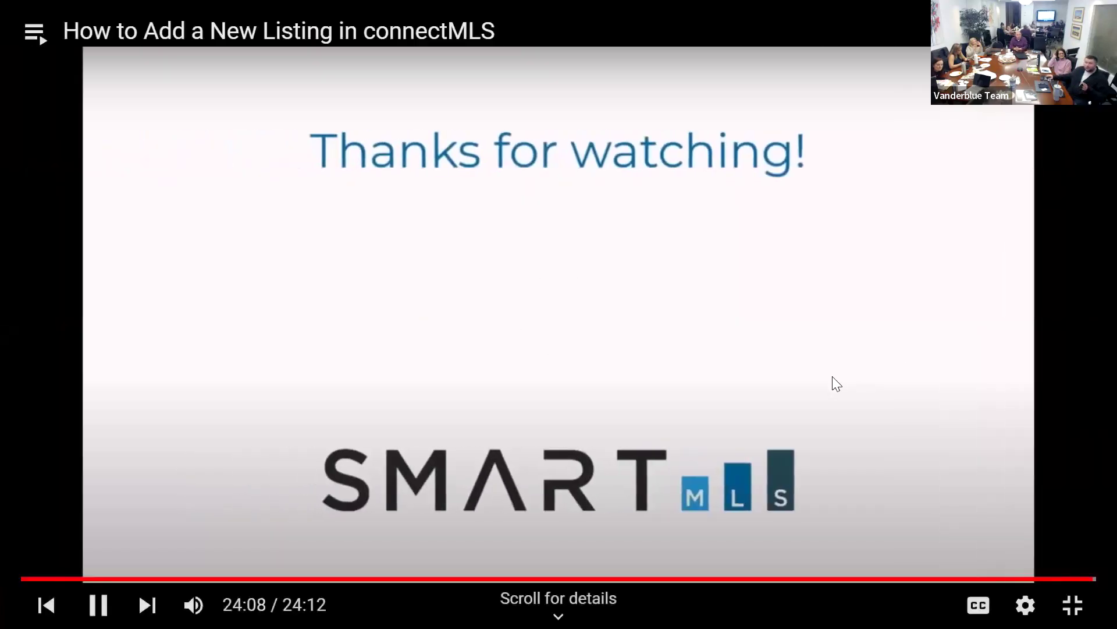
left_click(836, 384)
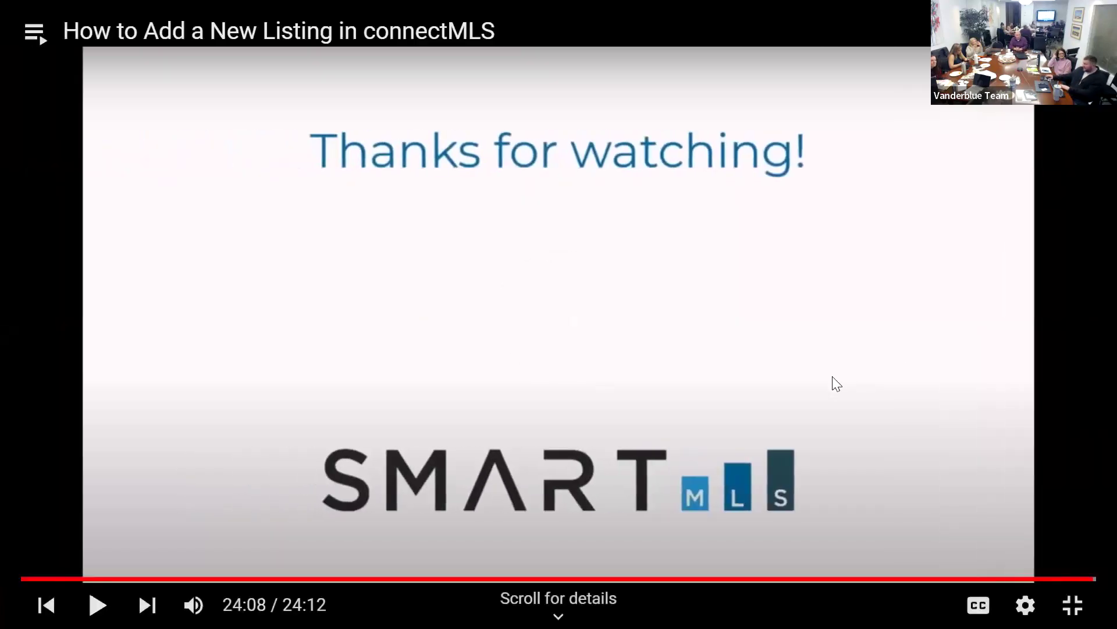
Rewind five seconds, resume playback, and leave fullscreen as the documents video starts.
key("Left")
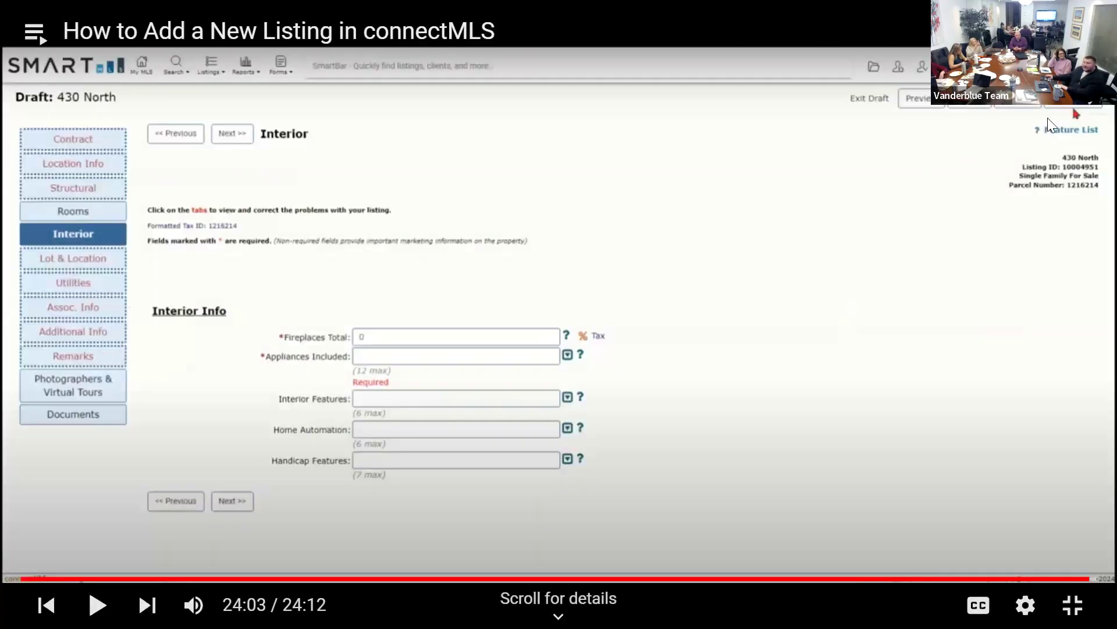
left_click(836, 250)
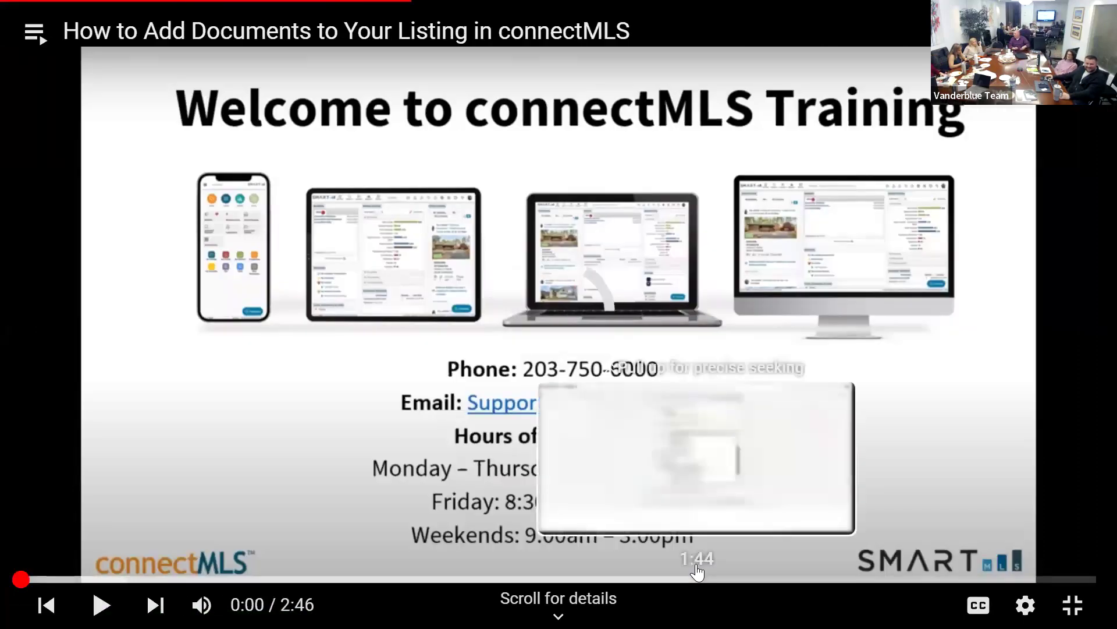
double_click(964, 312)
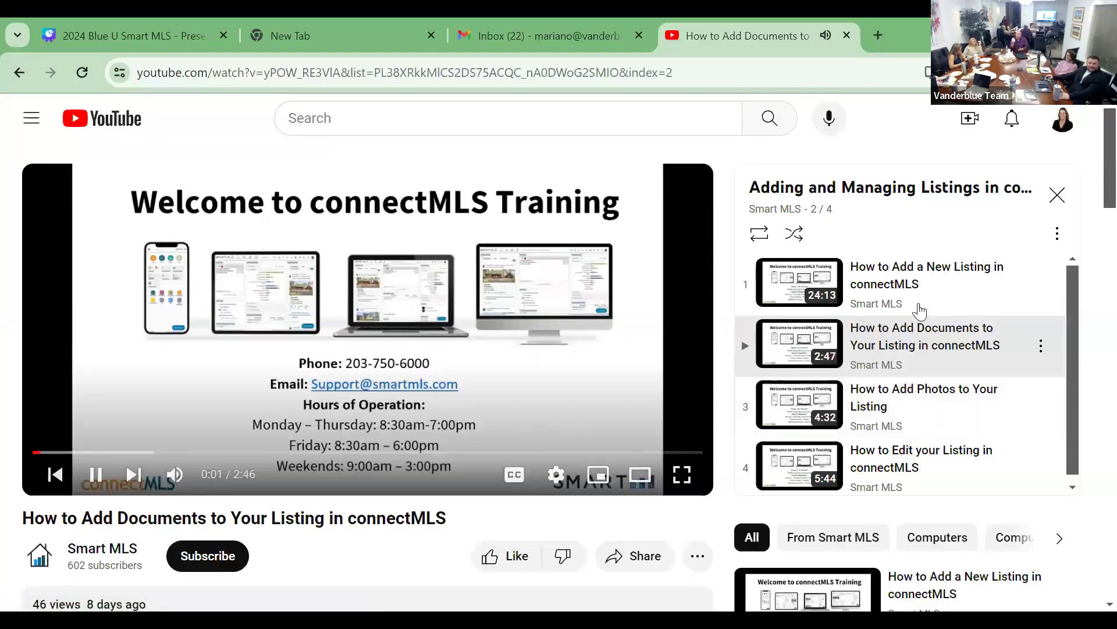